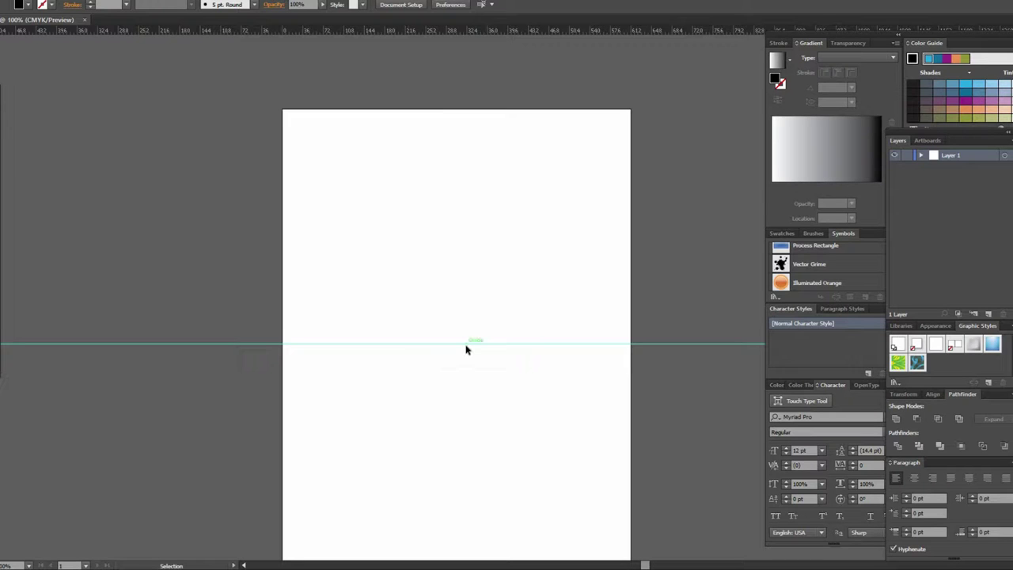
Pan and zoom around the artboard with the horizontal guide, returning to 100%.
{"action": "key", "text": "space"}
{"action": "left_click_drag", "start_coordinate": [554, 299], "coordinate": [527, 301]}
{"action": "key", "text": "ctrl+plus"}
{"action": "scroll", "coordinate": [529, 332], "scroll_direction": "down", "scroll_amount": 1}
{"action": "key", "text": "ctrl+minus"}
{"action": "left_click_drag", "start_coordinate": [549, 373], "coordinate": [556, 357]}
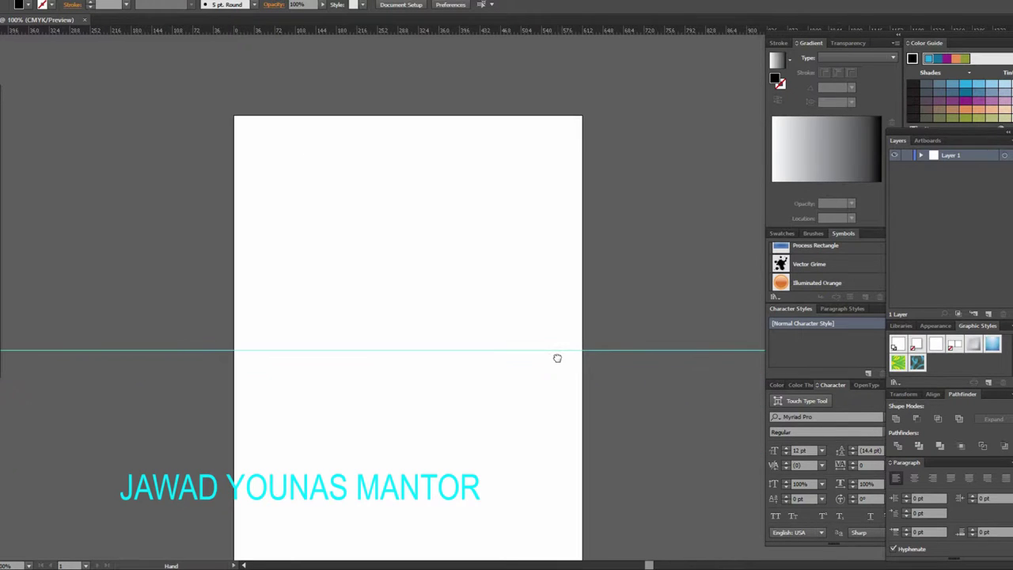
{"action": "left_click_drag", "start_coordinate": [463, 388], "coordinate": [480, 378]}
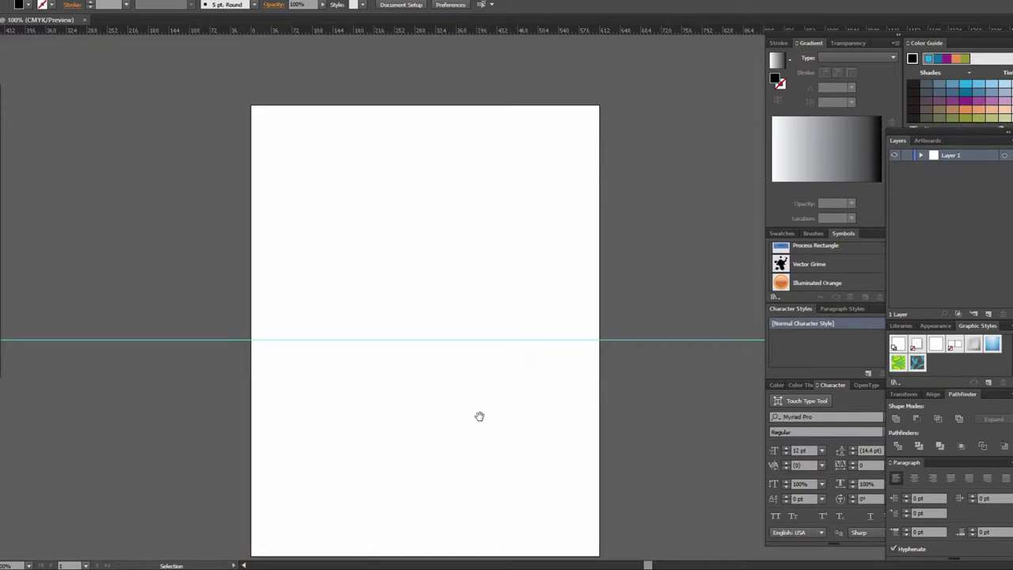
{"action": "left_click_drag", "start_coordinate": [500, 312], "coordinate": [493, 341]}
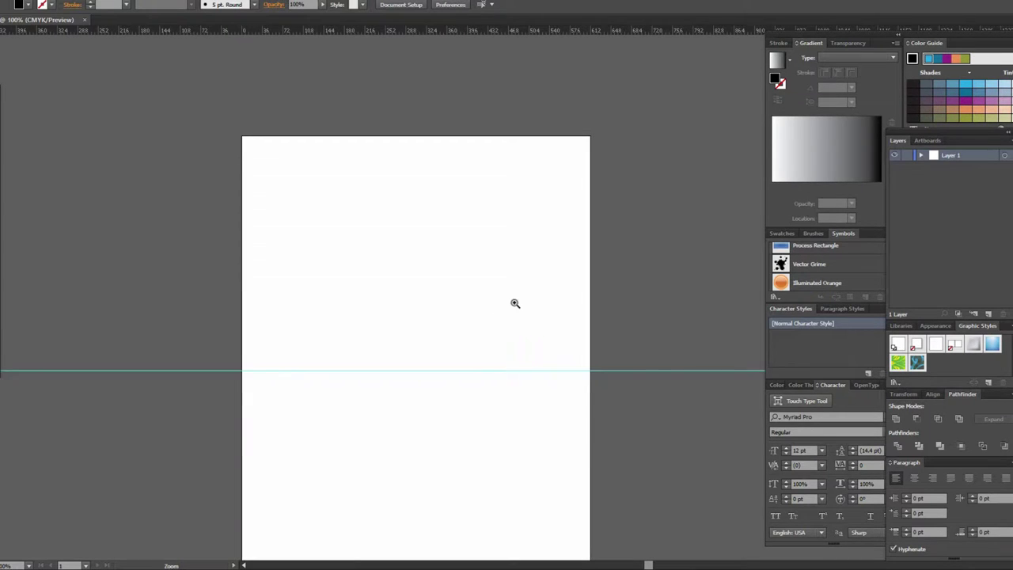
{"action": "scroll", "coordinate": [518, 304], "scroll_direction": "up", "scroll_amount": 1}
Zoom in and out with the Zoom tool and pan the artboard with the Hand tool.
{"action": "key", "text": "z"}
{"action": "scroll", "coordinate": [525, 325], "scroll_direction": "up", "scroll_amount": 2}
{"action": "left_click", "coordinate": [541, 319], "text": "alt"}
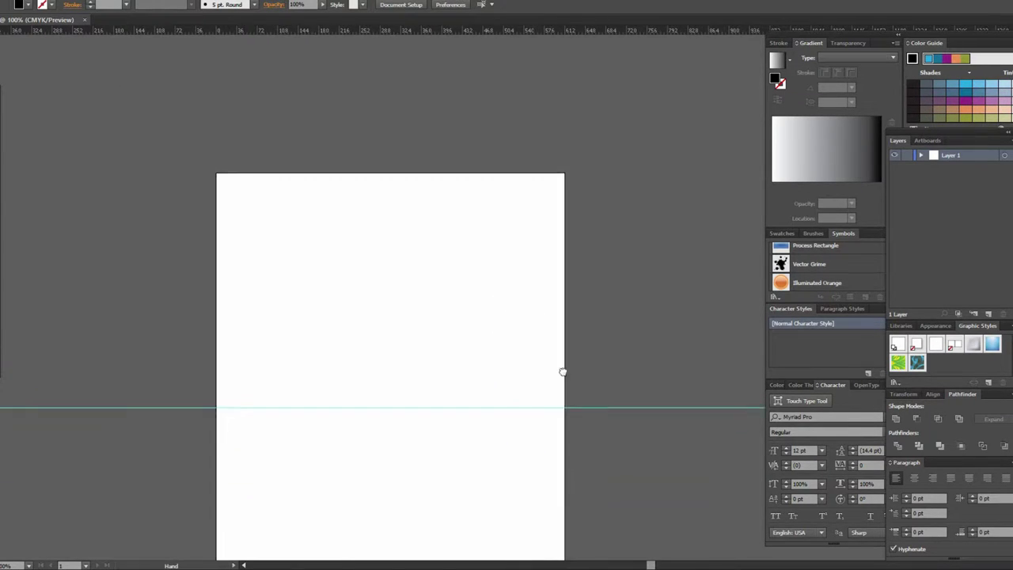
{"action": "left_click", "coordinate": [481, 322]}
{"action": "key", "text": "h"}
{"action": "scroll", "coordinate": [506, 332], "scroll_direction": "up", "scroll_amount": 1}
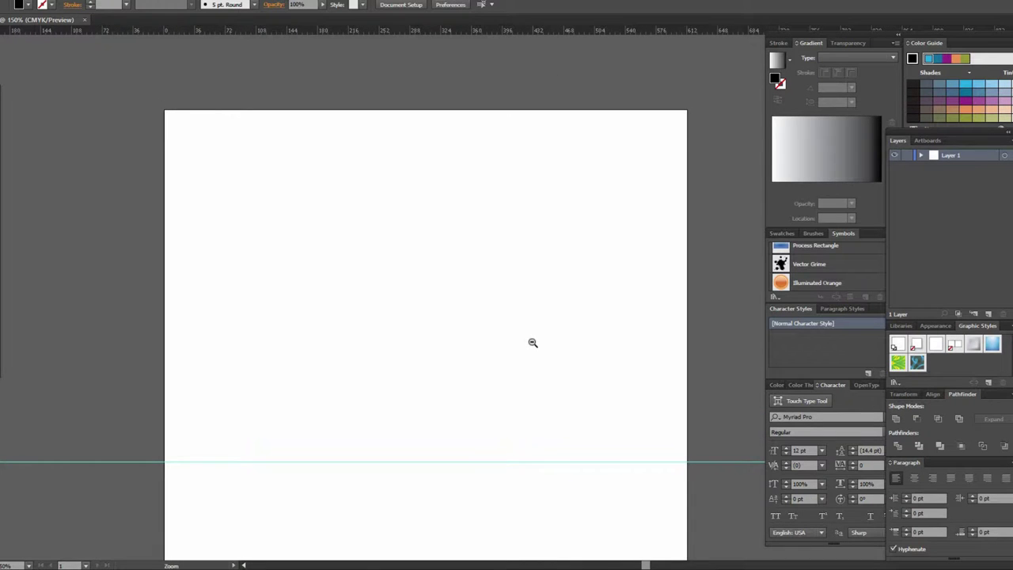
{"action": "key", "text": "ctrl+minus"}
{"action": "scroll", "coordinate": [517, 357], "scroll_direction": "down", "scroll_amount": 1}
{"action": "scroll", "coordinate": [409, 372], "scroll_direction": "left", "scroll_amount": 1}
{"action": "key", "text": "v"}
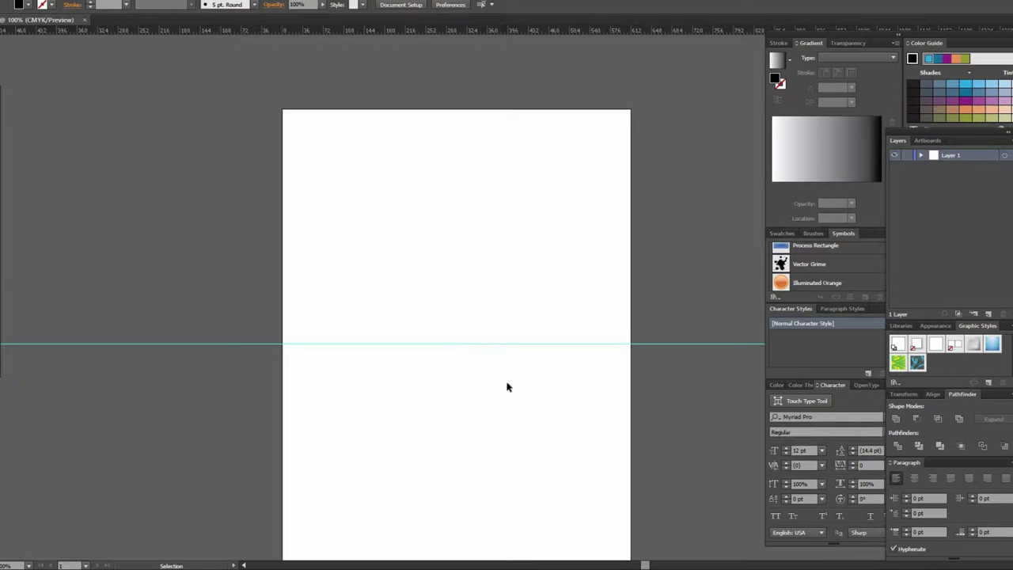
{"action": "key", "text": "h"}
{"action": "scroll", "coordinate": [526, 285], "scroll_direction": "up", "scroll_amount": 1}
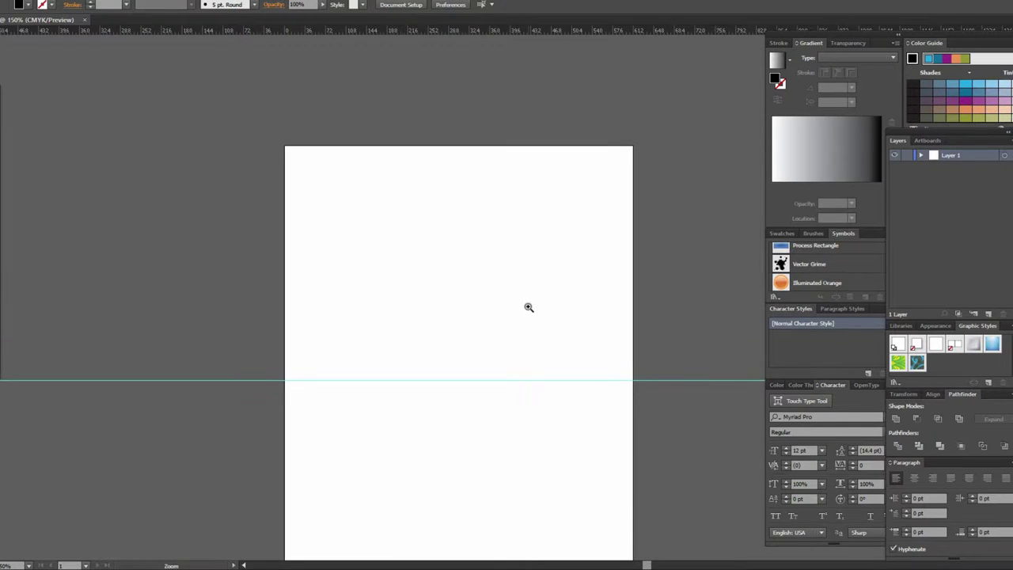
{"action": "scroll", "coordinate": [529, 305], "scroll_direction": "up", "scroll_amount": 1, "text": "alt"}
{"action": "scroll", "coordinate": [538, 340], "scroll_direction": "up", "scroll_amount": 1}
{"action": "scroll", "coordinate": [581, 339], "scroll_direction": "down", "scroll_amount": 1}
{"action": "left_click_drag", "start_coordinate": [540, 379], "coordinate": [556, 359]}
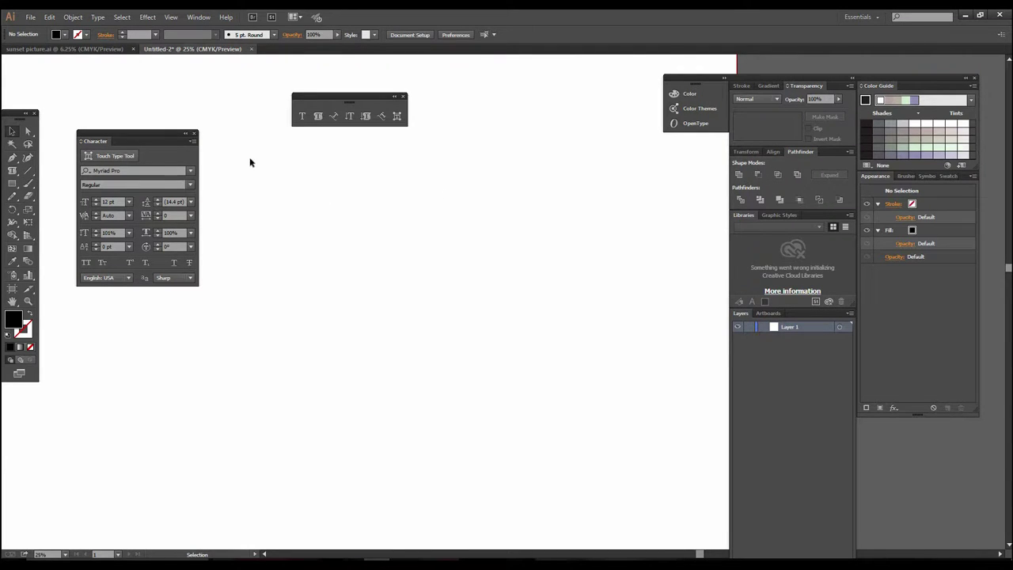
{"action": "left_click", "coordinate": [12, 182]}
{"action": "left_click_drag", "start_coordinate": [405, 229], "coordinate": [653, 404]}
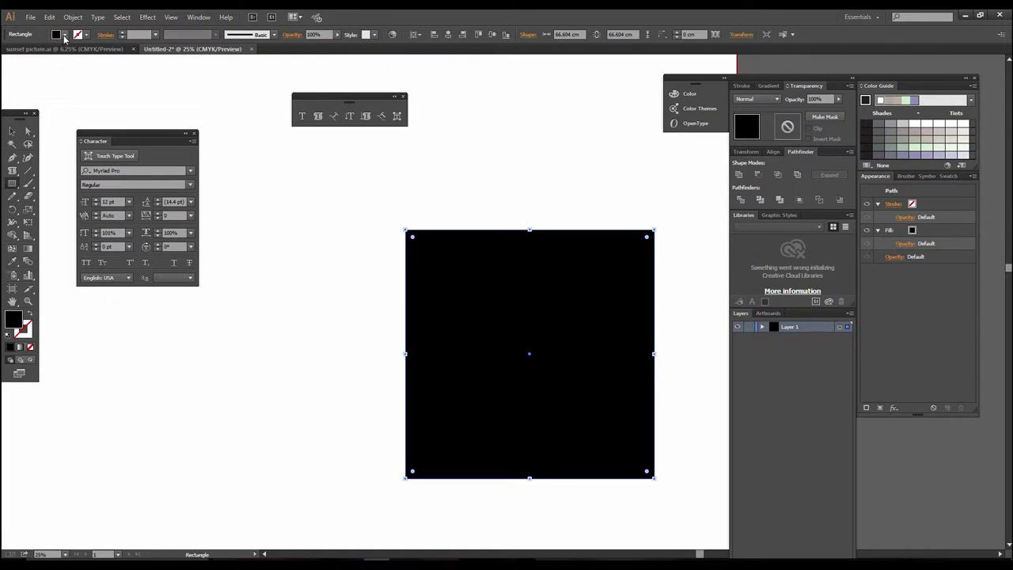
{"action": "left_click", "coordinate": [64, 35]}
{"action": "left_click", "coordinate": [8, 53]}
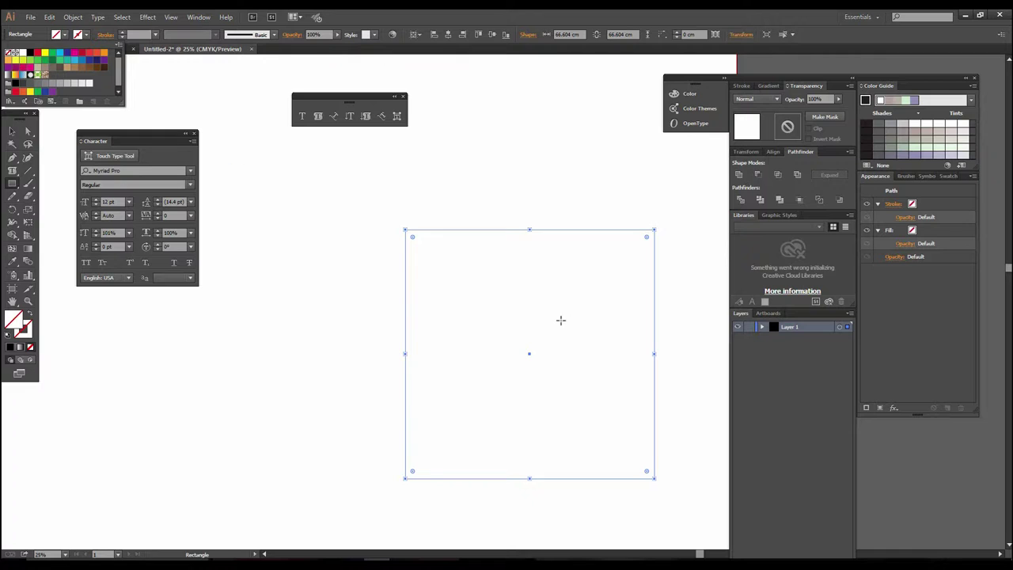
{"action": "left_click", "coordinate": [536, 296]}
{"action": "key", "text": "v"}
{"action": "left_click_drag", "start_coordinate": [310, 201], "coordinate": [464, 361]}
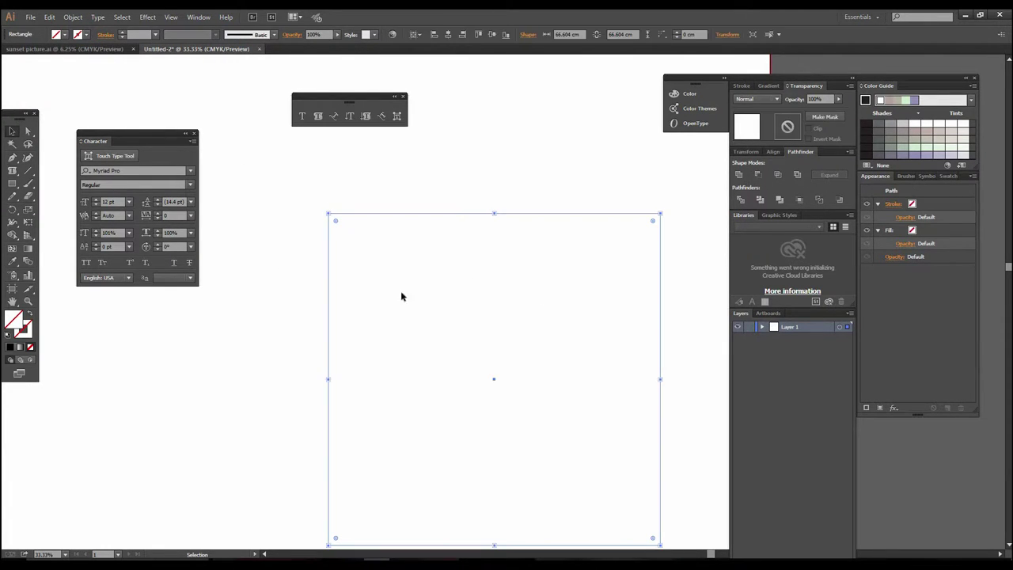
{"action": "left_click", "coordinate": [317, 116]}
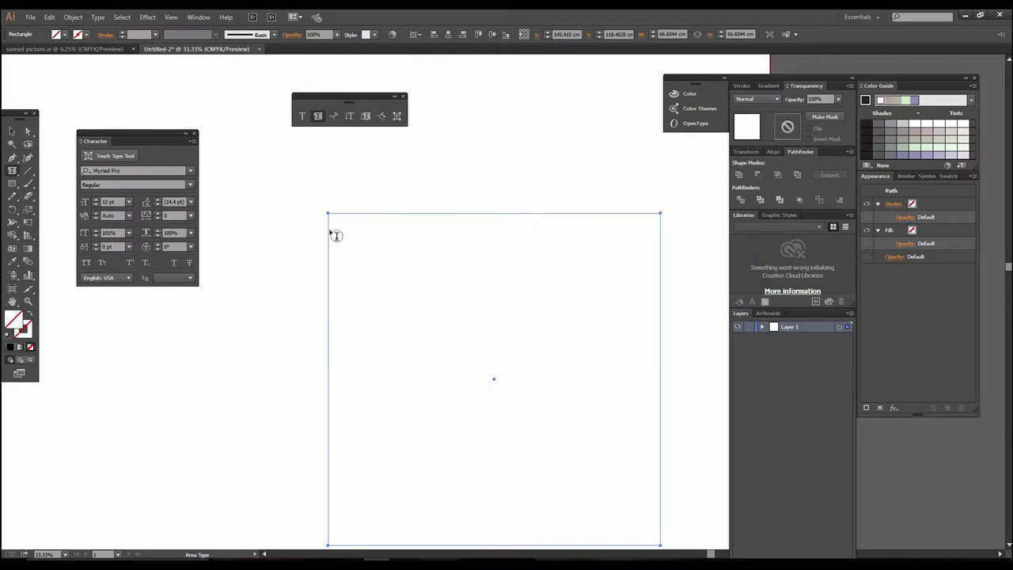
{"action": "left_click", "coordinate": [335, 236]}
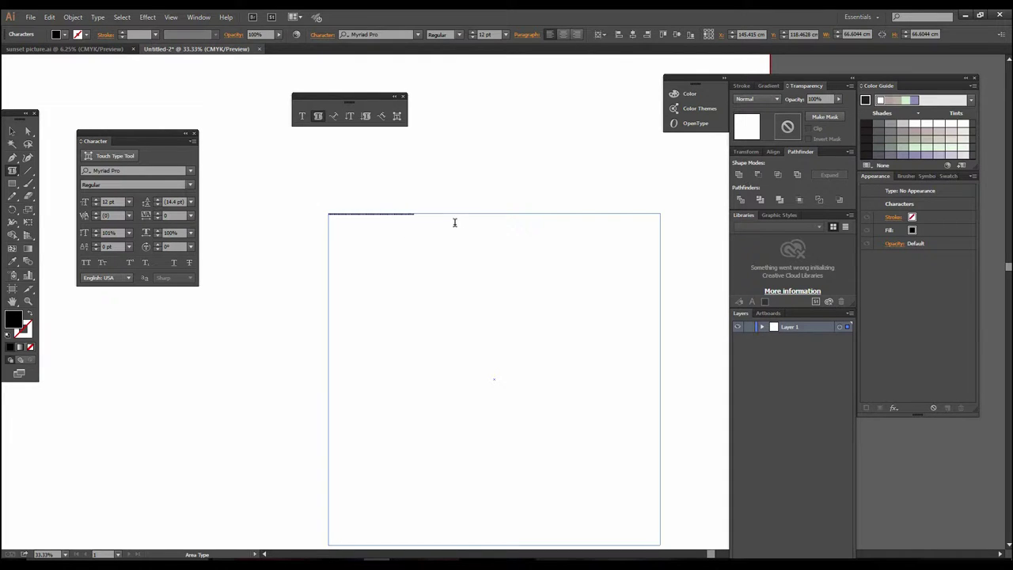
{"action": "key", "text": "ctrl+a"}
{"action": "left_click", "coordinate": [505, 35]}
{"action": "left_click", "coordinate": [523, 199]}
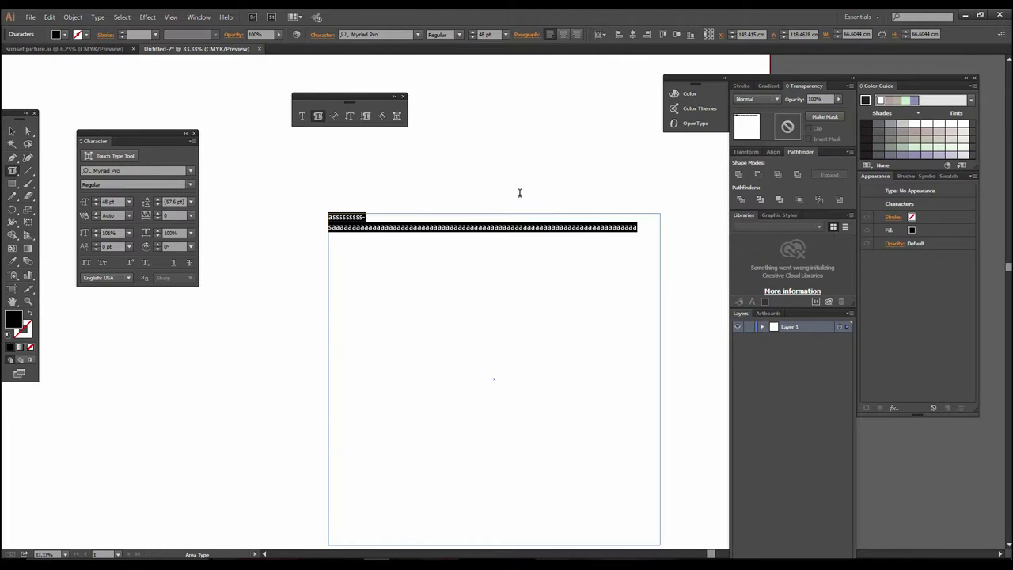
{"action": "left_click", "coordinate": [504, 35]}
{"action": "left_click", "coordinate": [524, 198]}
{"action": "left_click", "coordinate": [640, 227]}
{"action": "type", "text": "aaaaaaaaaaaaaaaaaaaaaaaaaaaaaaaaaaaaaaaaaaaaaaaaaaaaaaaaaaaaaaaaaaaaaaaaaaaaaaaaaaaaaaaaaaaaaaaaaaaaaaaaaaaaaaaaaaaaaaaaaaaaaaaaaaaaaaaaaaaaaaaaaaaaaaaaaaaaaaaaaaaaaaaaaaaaaaaaaaaaaaaaaaaaaaaaaaaaaaaaaaaaaaaaaa"}
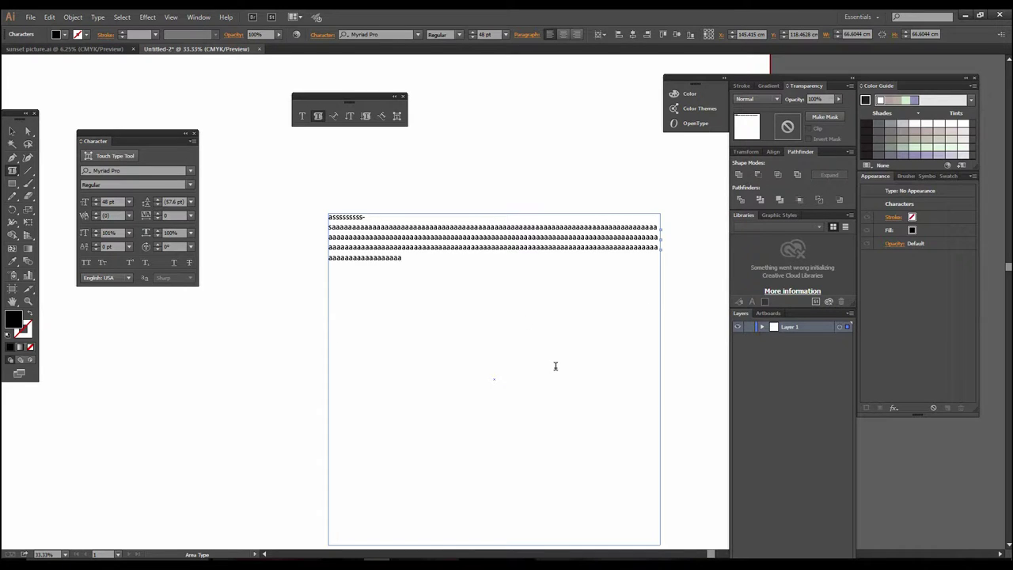
{"action": "type", "text": "aaaaaaaaaaaaaaaaaaaaaaaaaaaaaaaaaaaaaaaaaaaaaaaaaaaaaaaaaaaaaaaaaaaaaaaaaaaaaaaaaaaaaaaaaaaaaaaaaaaaaaaaaaaaaaaaaaaaaaaaaaaaaaaaaaaaaaaaaaaaaaaaaaaaaaaaaaaaaaaaa"}
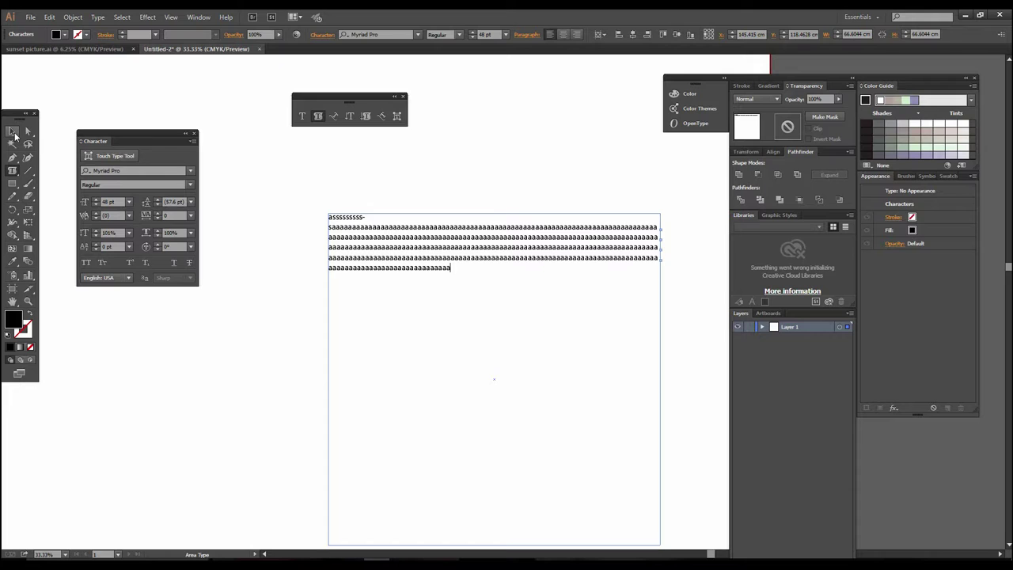
{"action": "left_click", "coordinate": [14, 134]}
{"action": "key", "text": "Delete"}
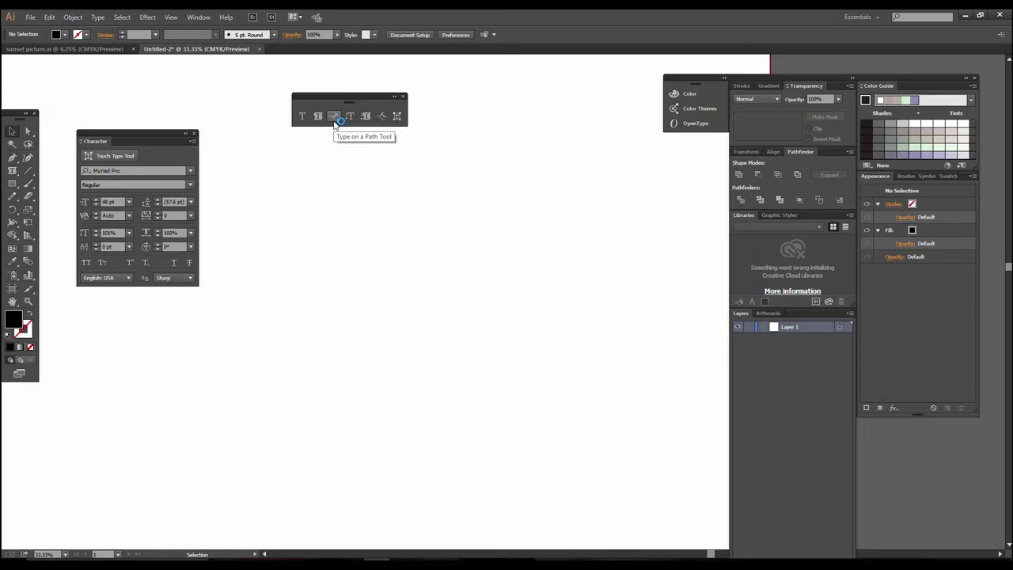
{"action": "left_click", "coordinate": [12, 184]}
{"action": "left_click_drag", "start_coordinate": [9, 184], "coordinate": [64, 210]}
{"action": "mouse_move", "coordinate": [335, 225]}
{"action": "left_mouse_down"}
{"action": "mouse_move", "coordinate": [418, 293]}
{"action": "mouse_move", "coordinate": [517, 402]}
{"action": "left_mouse_up"}
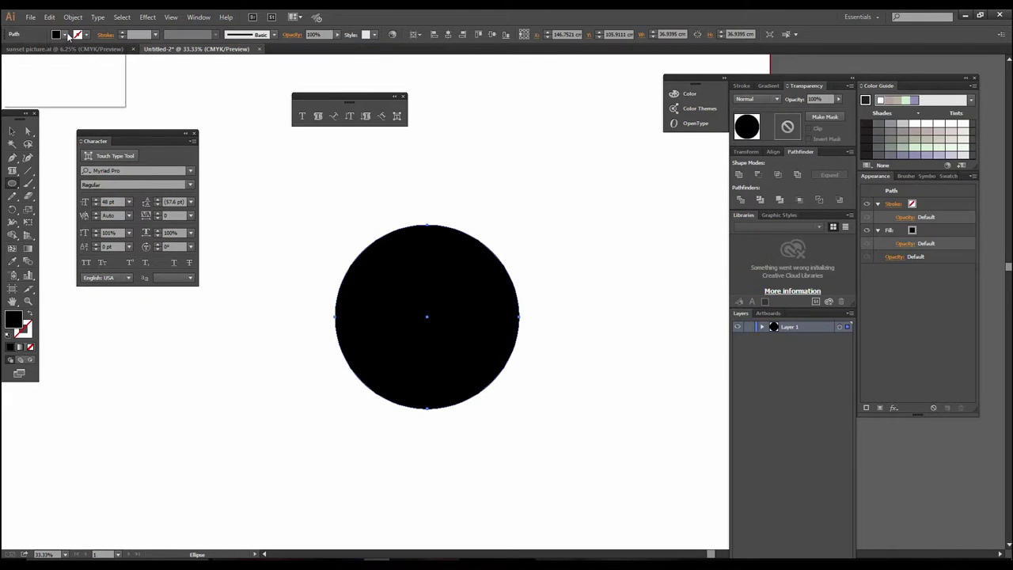
{"action": "left_click", "coordinate": [67, 35]}
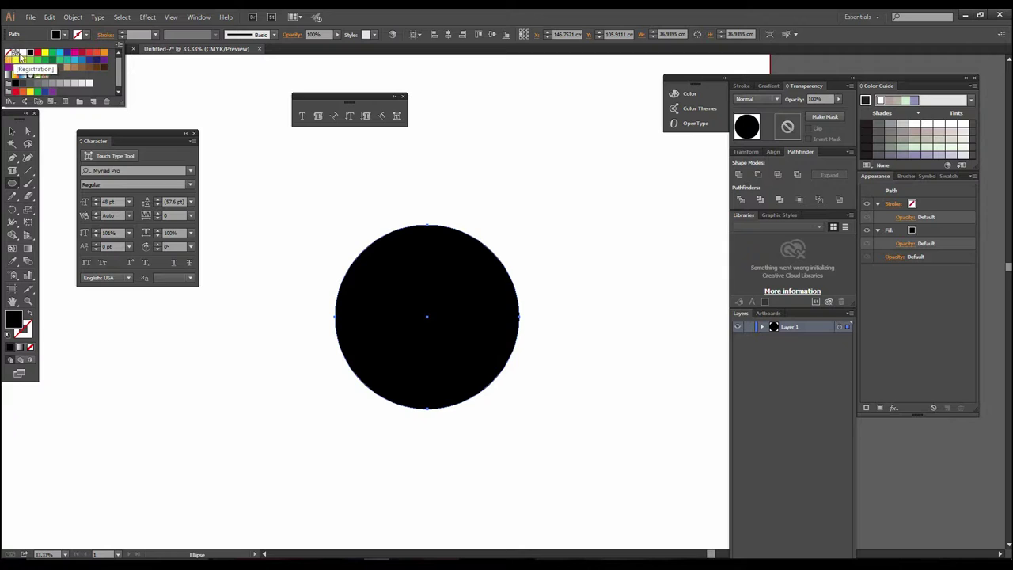
{"action": "left_click", "coordinate": [57, 37]}
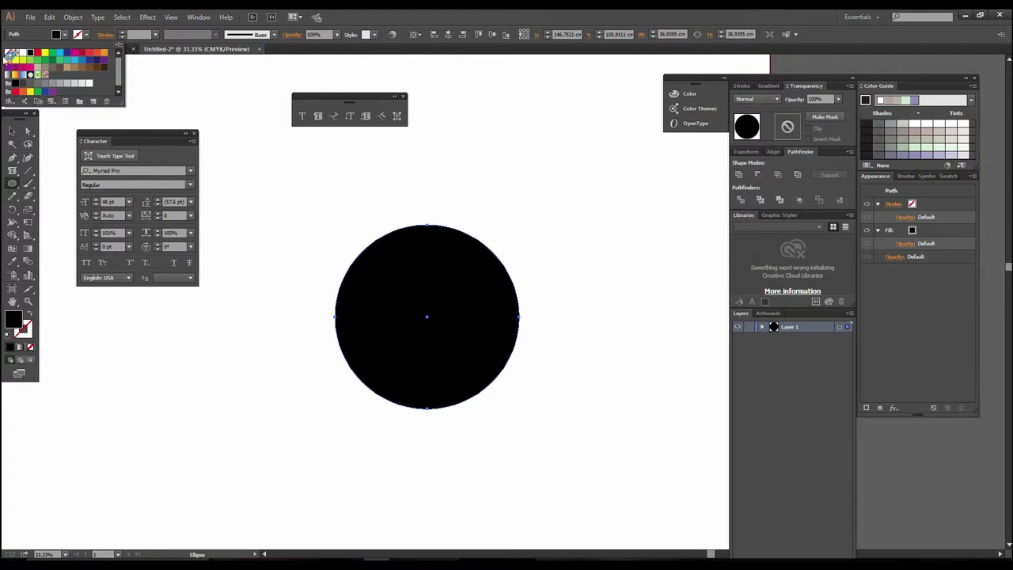
{"action": "left_click", "coordinate": [26, 68]}
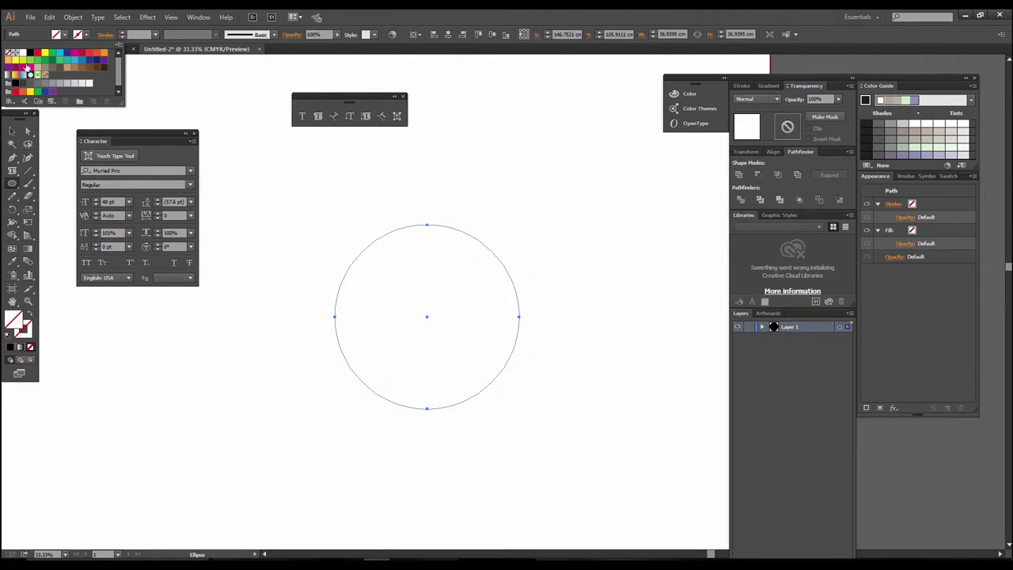
{"action": "left_click", "coordinate": [333, 116]}
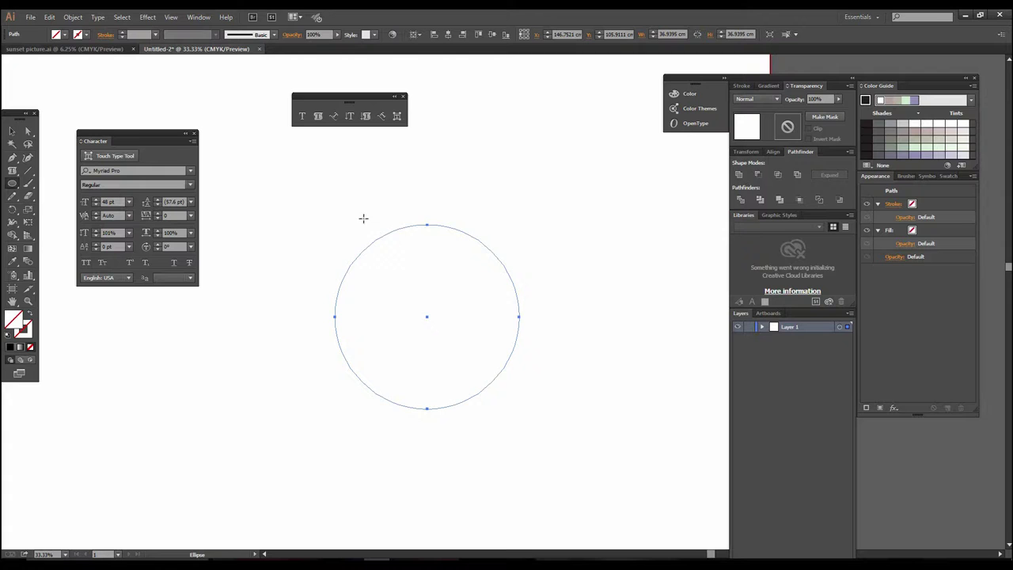
{"action": "left_click", "coordinate": [333, 116]}
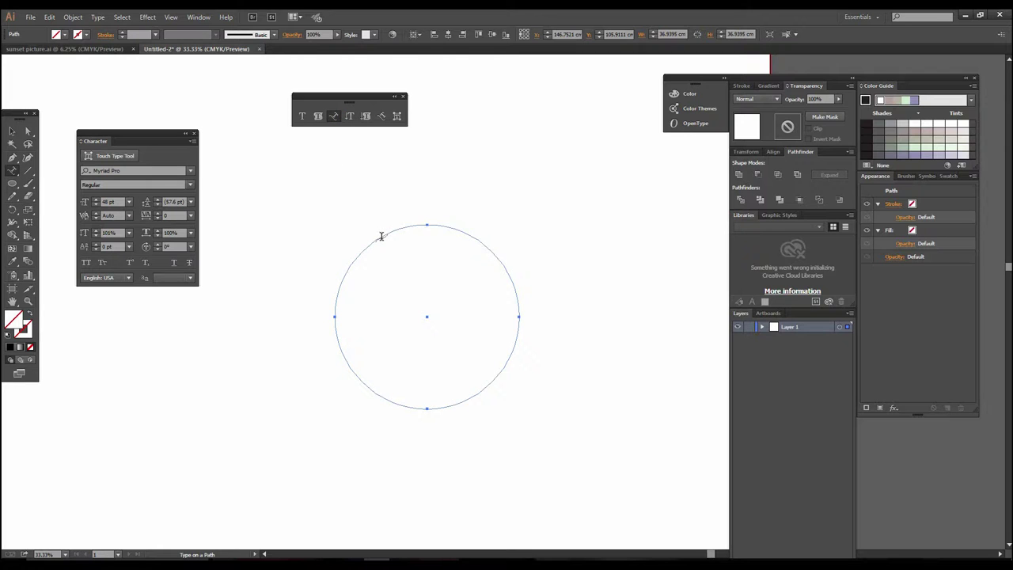
{"action": "left_click", "coordinate": [381, 235]}
{"action": "type", "text": "sadfa"}
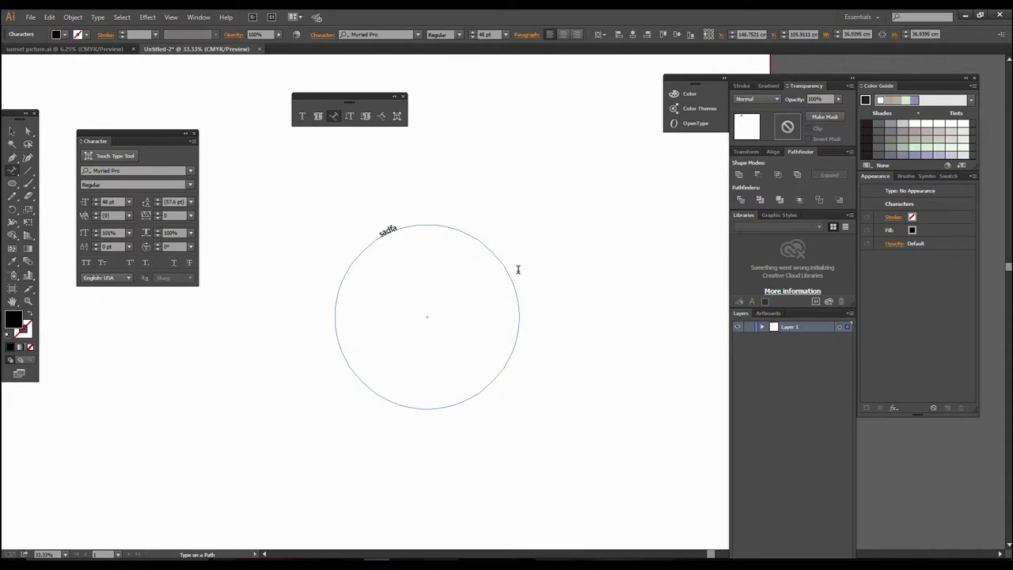
{"action": "type", "text": "dssssssssssssssssssssssssssssssssssssssssssssssssssssssssssssssssssssssssssssssssssssssssssssssssssssssssssssssssssssssssssssssssssssssssssssssssssssssssssssssssss"}
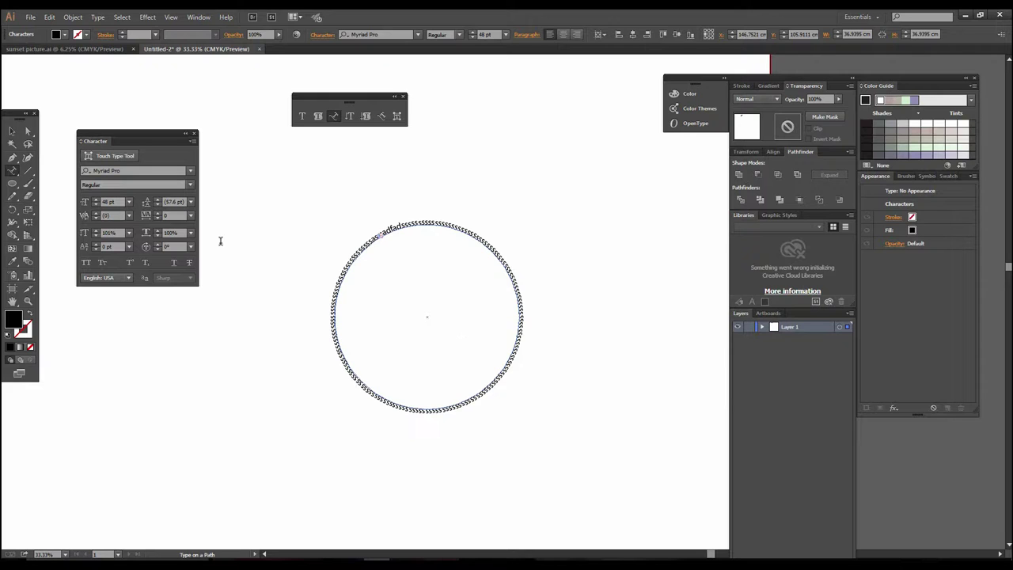
{"action": "left_click", "coordinate": [12, 131]}
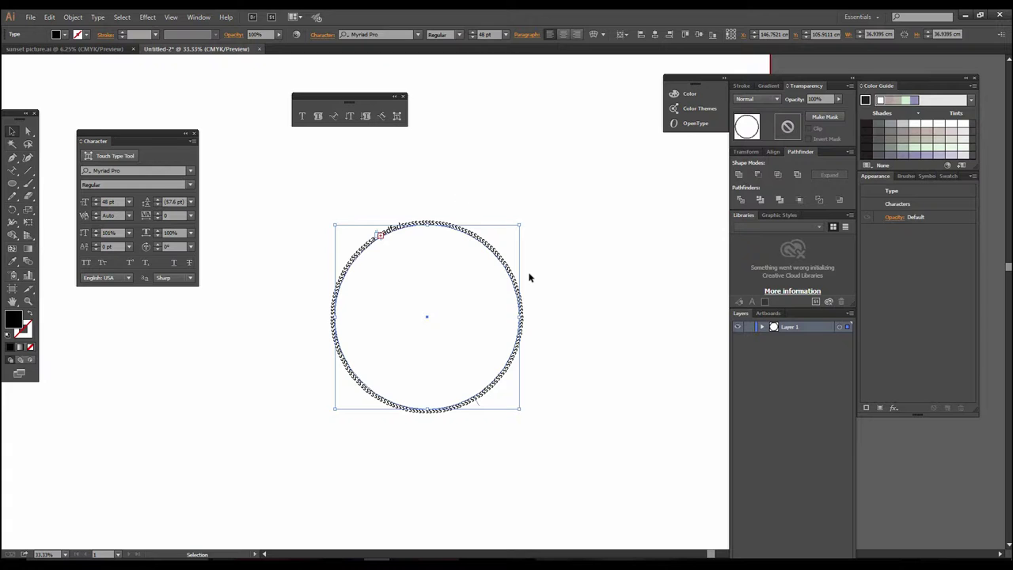
{"action": "key", "text": "Delete"}
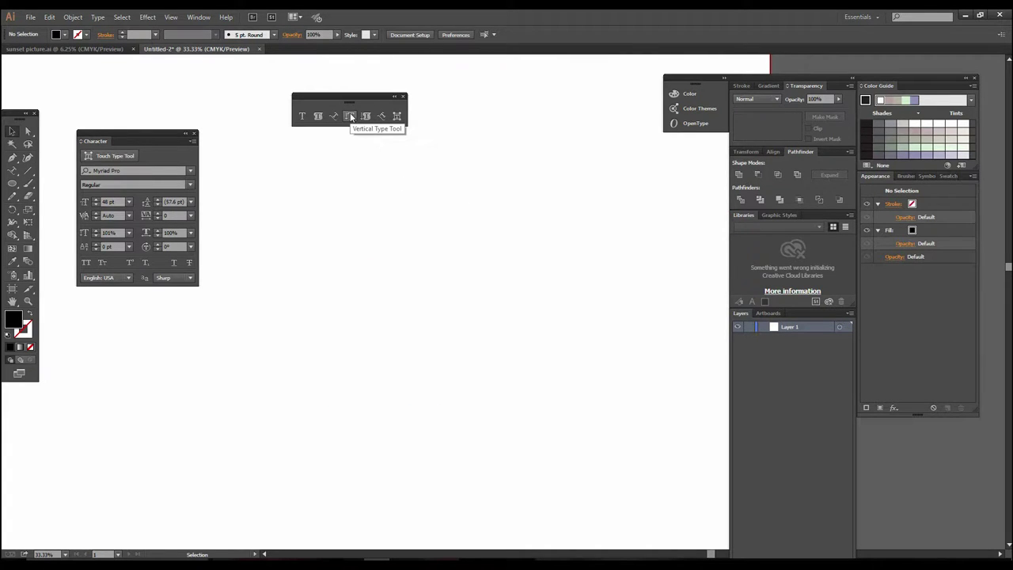
Type a vertical-text sample near the canvas top, then select and delete it.
{"action": "left_click", "coordinate": [351, 117]}
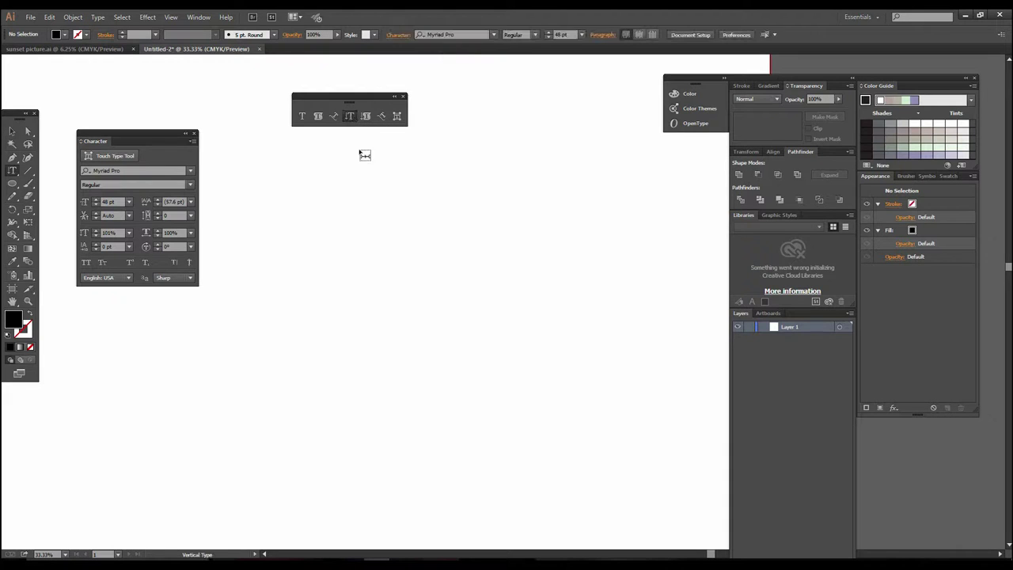
{"action": "left_click", "coordinate": [396, 212]}
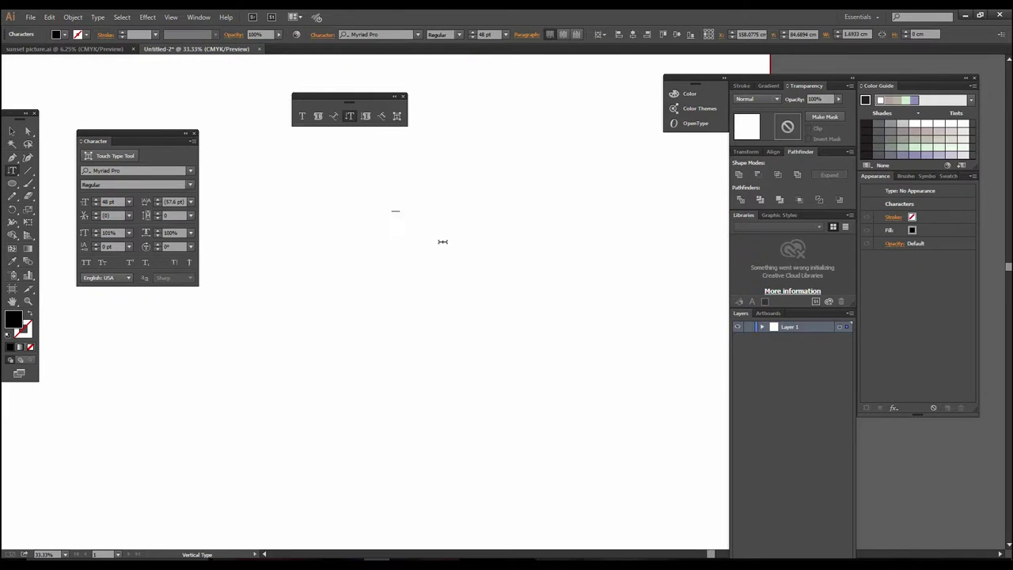
{"action": "type", "text": "S"}
{"action": "key", "text": "BackSpace"}
{"action": "key", "text": "BackSpace"}
{"action": "key", "text": "BackSpace"}
{"action": "type", "text": "a"}
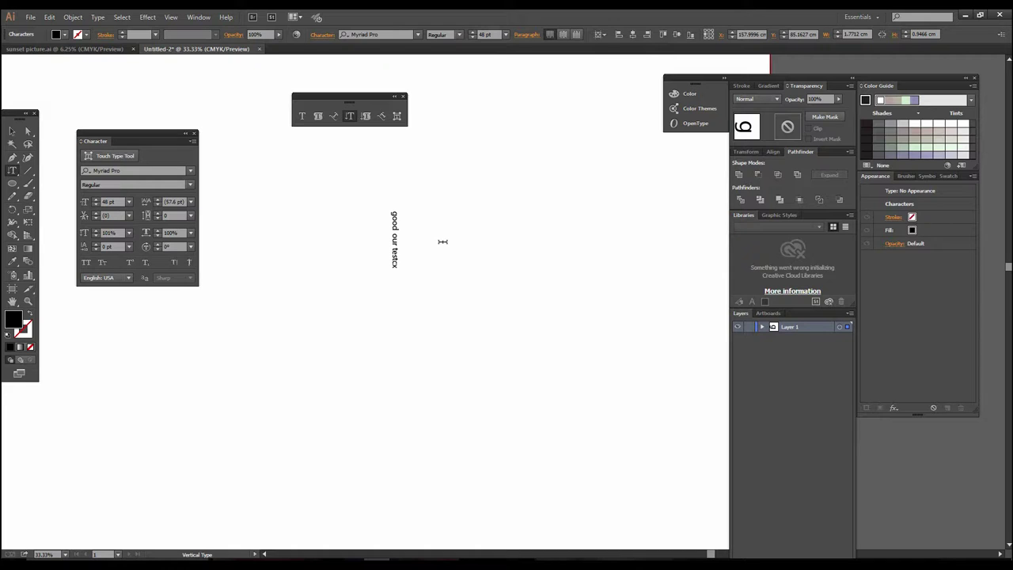
{"action": "key", "text": "BackSpace"}
{"action": "key", "text": "BackSpace"}
{"action": "key", "text": "BackSpace"}
{"action": "type", "text": "xt tool"}
{"action": "left_click", "coordinate": [12, 131]}
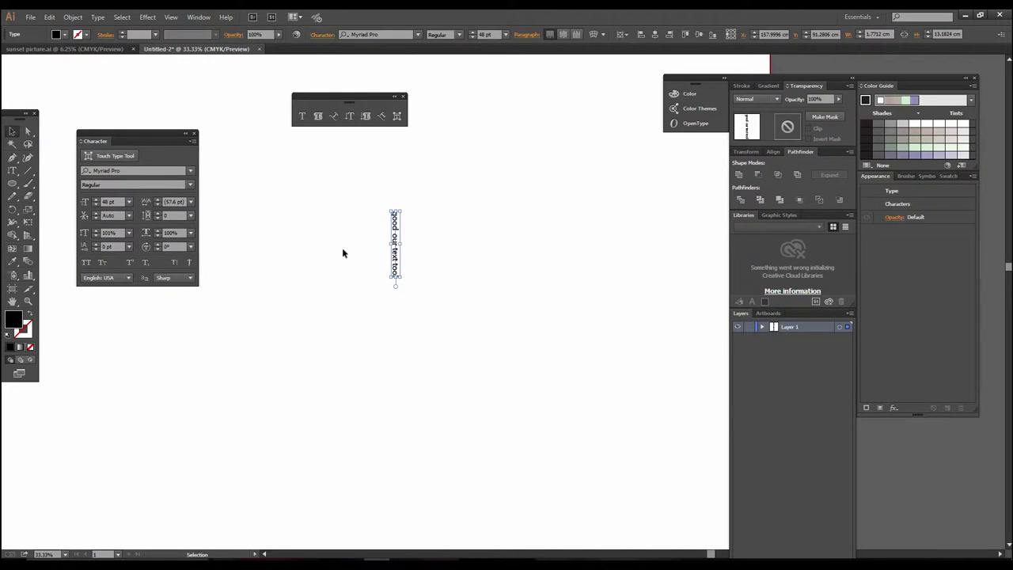
{"action": "key", "text": "Delete"}
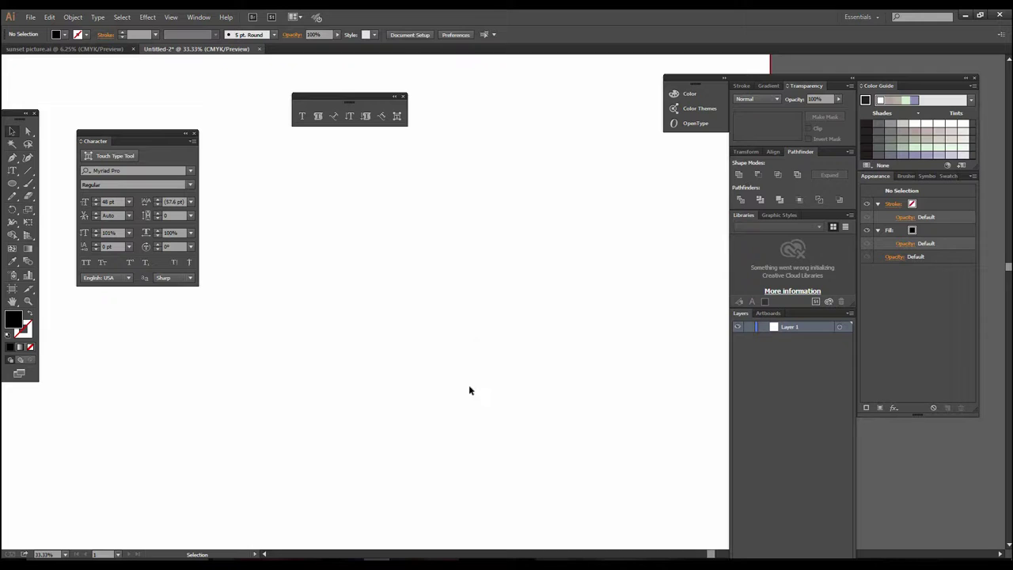
{"action": "left_click", "coordinate": [11, 183]}
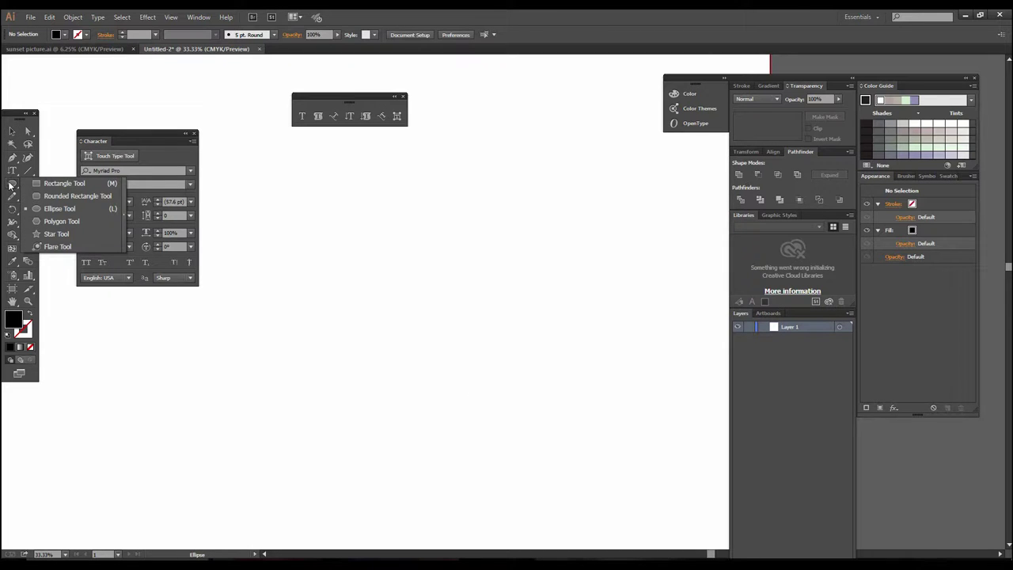
{"action": "left_click", "coordinate": [12, 131]}
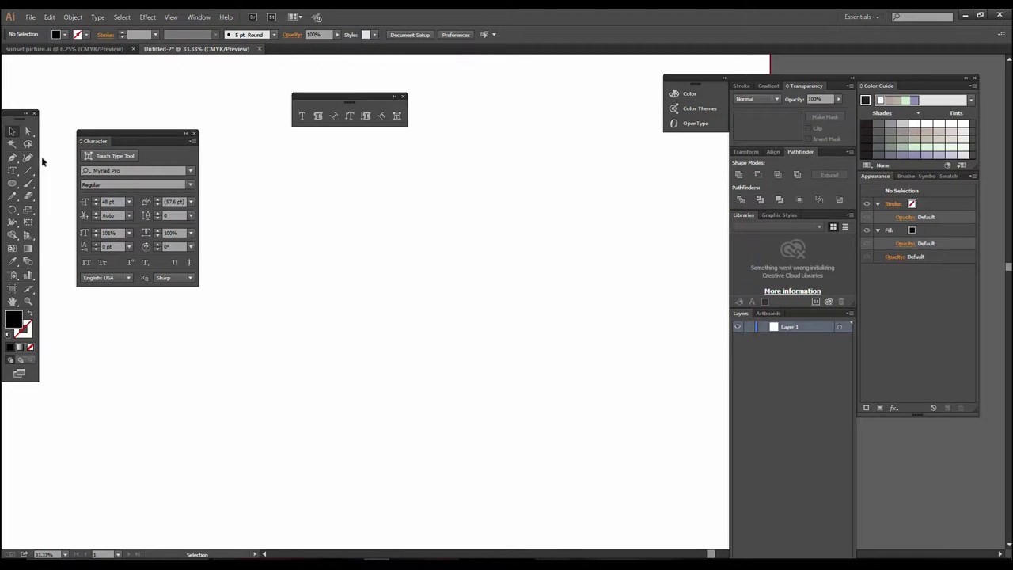
{"action": "left_click", "coordinate": [18, 186]}
{"action": "left_click_drag", "start_coordinate": [17, 186], "coordinate": [64, 183]}
{"action": "left_click_drag", "start_coordinate": [443, 221], "coordinate": [671, 449]}
{"action": "left_click", "coordinate": [12, 131]}
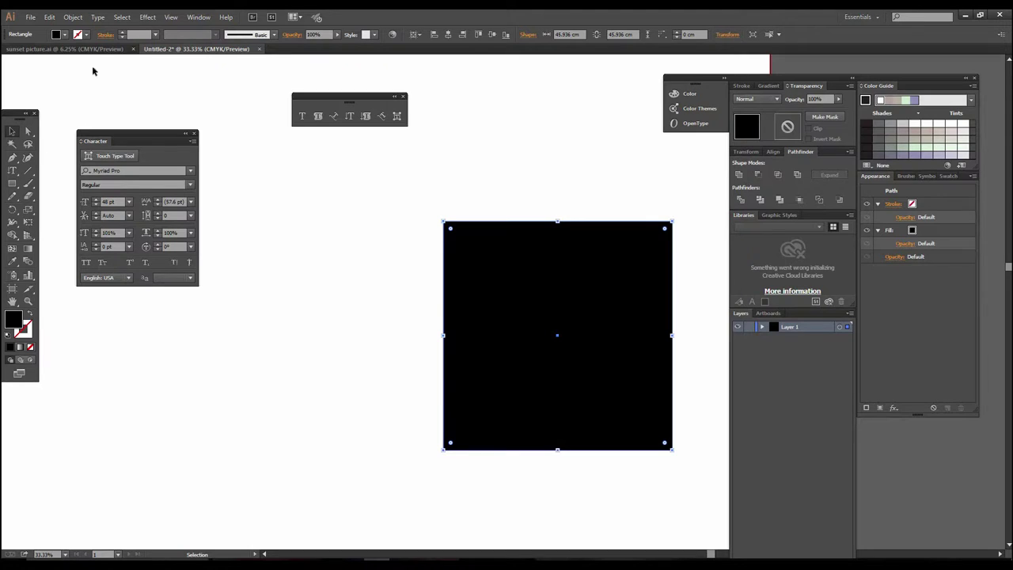
{"action": "left_click", "coordinate": [349, 117]}
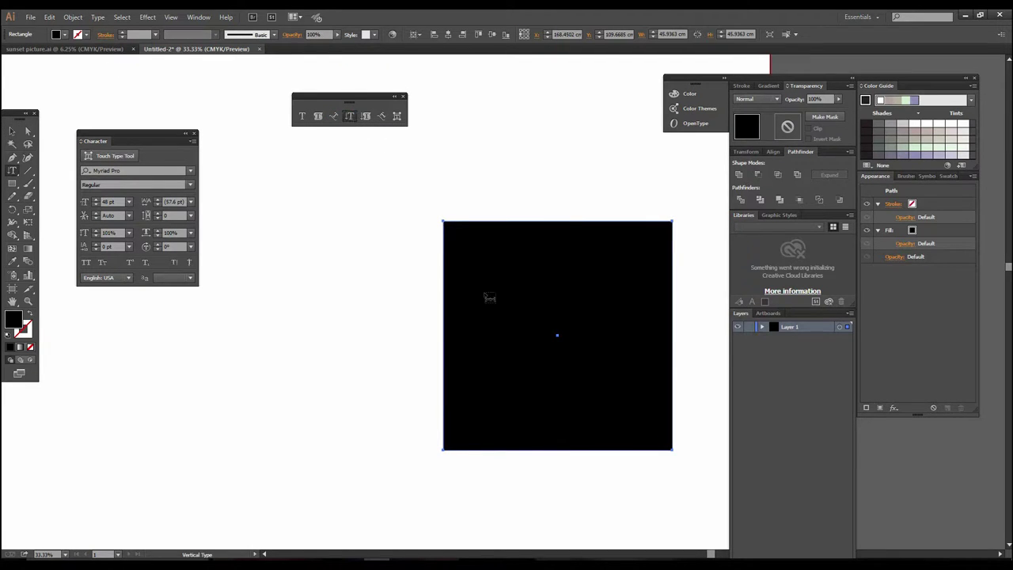
{"action": "left_click", "coordinate": [444, 307]}
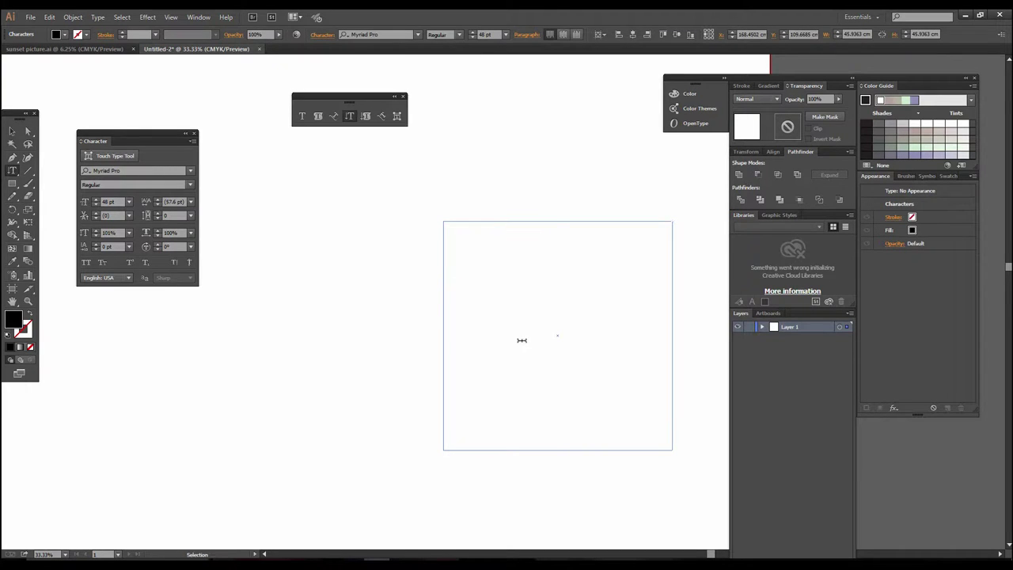
{"action": "key", "text": "ctrl+z"}
{"action": "left_click", "coordinate": [366, 117]}
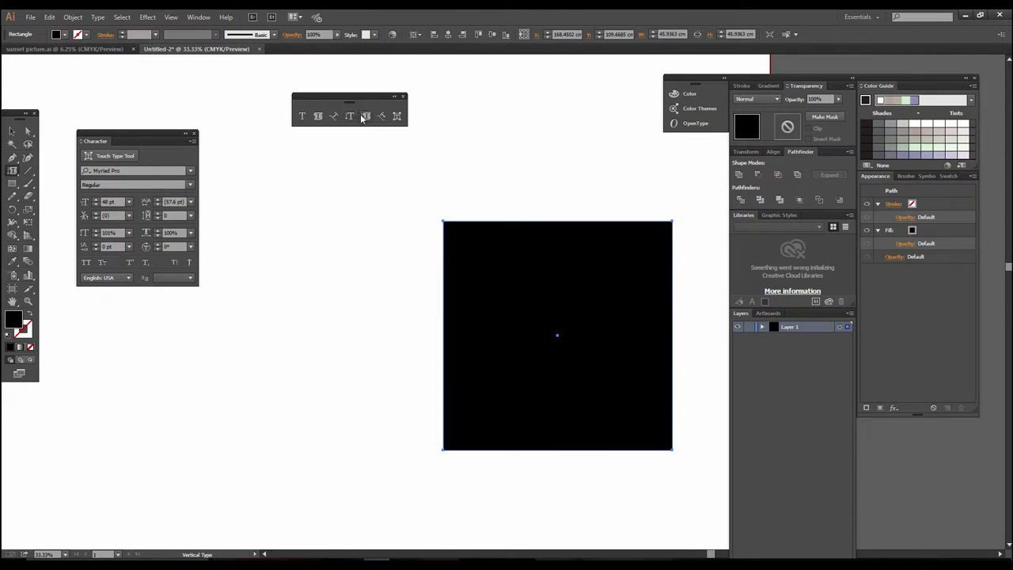
{"action": "left_click", "coordinate": [440, 301]}
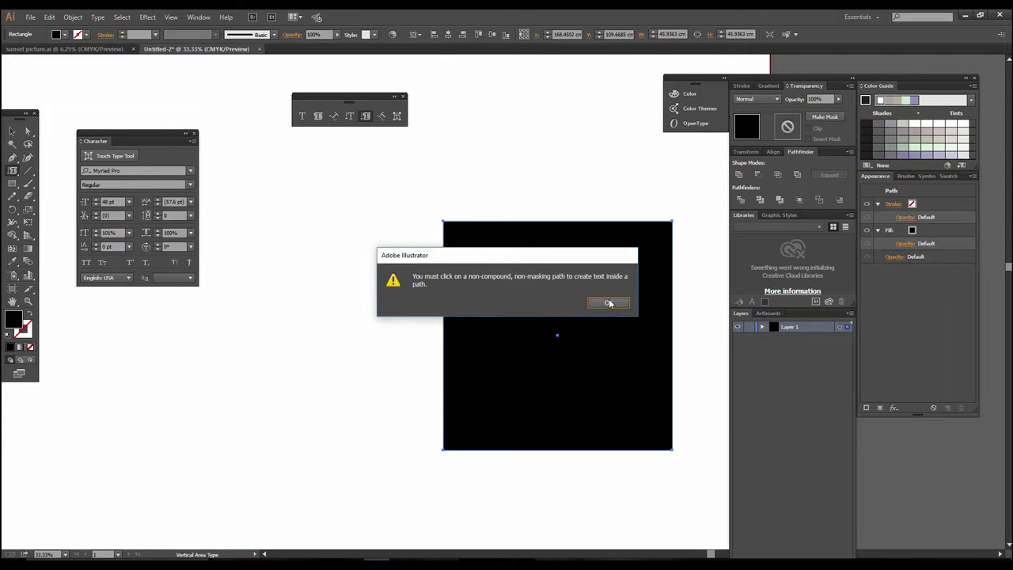
{"action": "left_click", "coordinate": [608, 303]}
{"action": "left_click", "coordinate": [12, 131]}
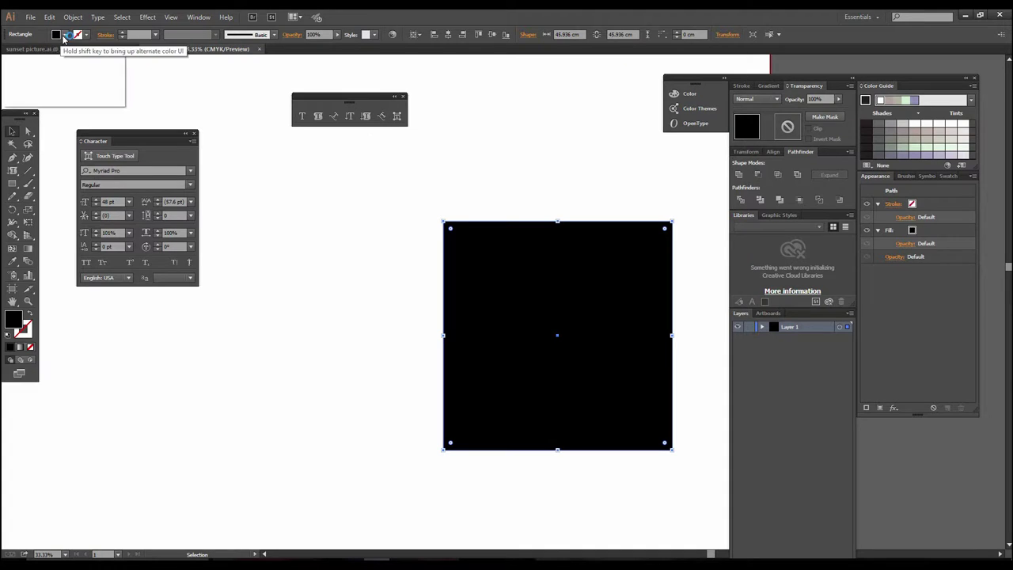
{"action": "left_click", "coordinate": [56, 35]}
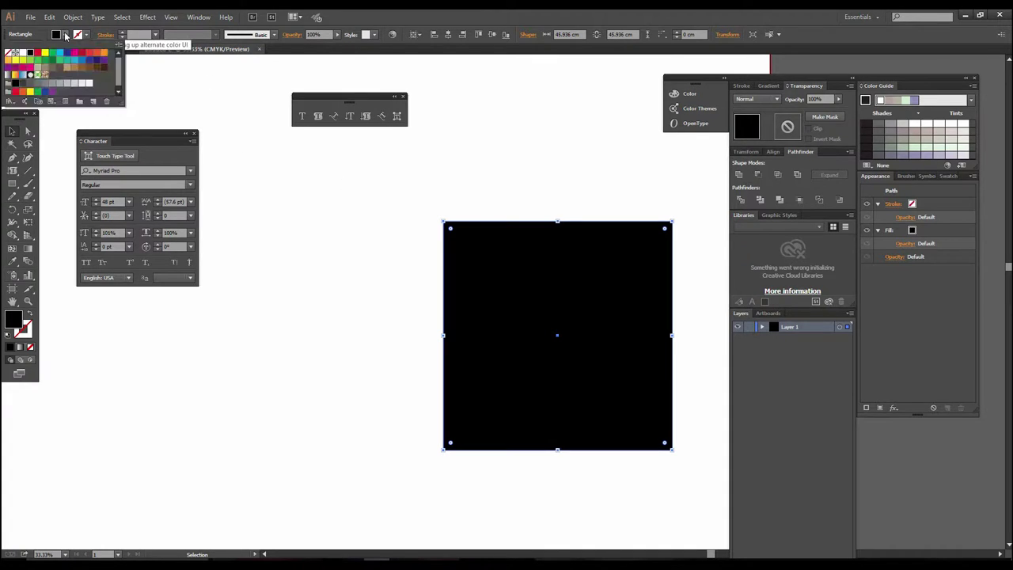
{"action": "left_click", "coordinate": [12, 54]}
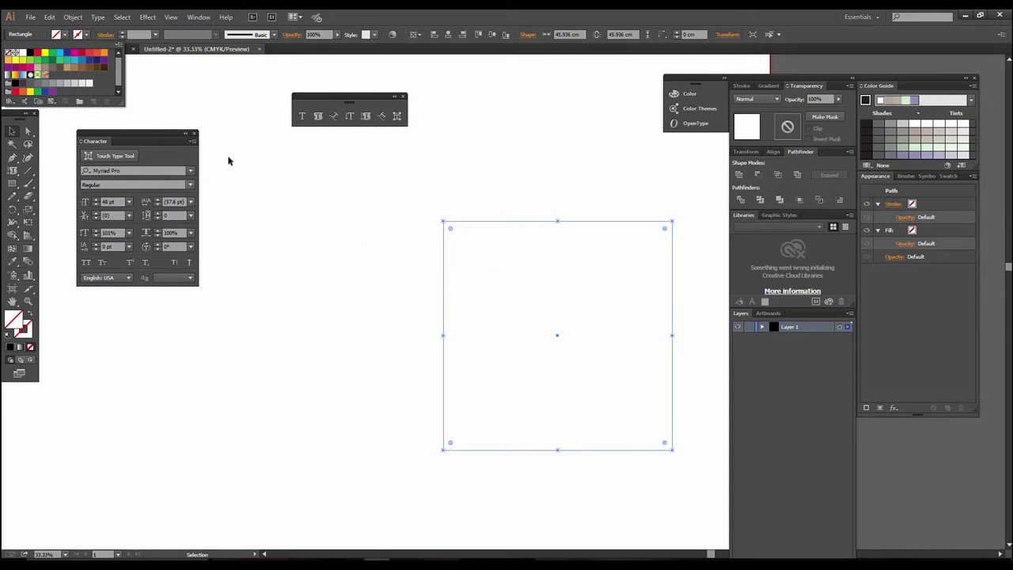
{"action": "left_click", "coordinate": [449, 227]}
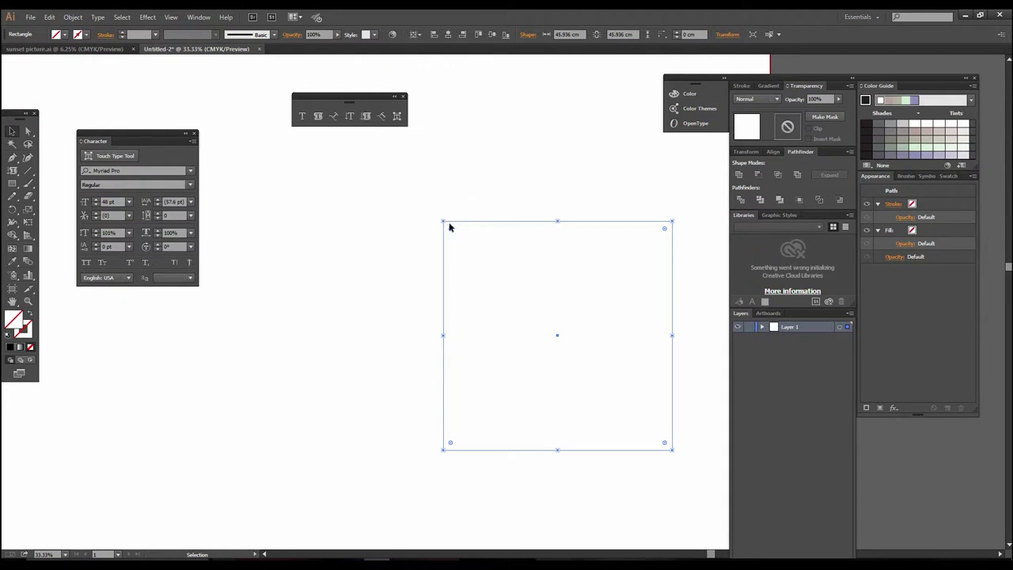
{"action": "left_click", "coordinate": [366, 115]}
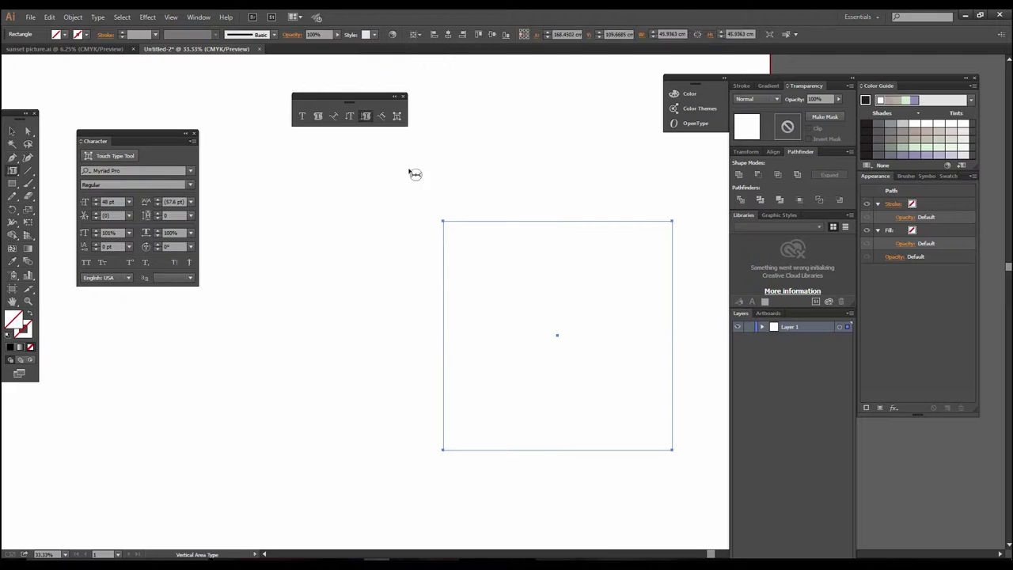
{"action": "left_click", "coordinate": [445, 253]}
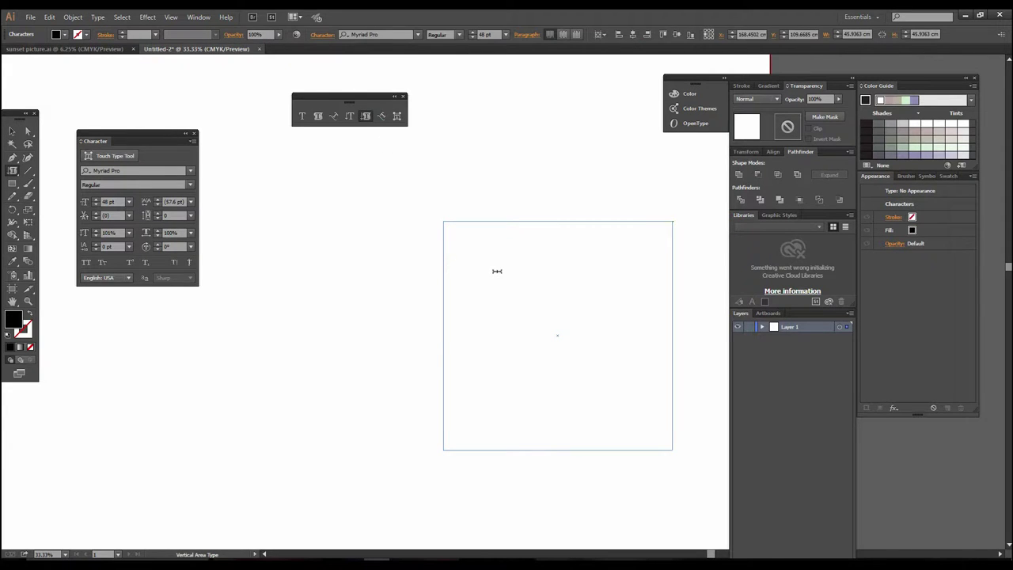
{"action": "type", "text": "eeeeeeeeeeeeeeeeeeeeeeeeeeeeeeeeeeeeeeeeeeeeeeeeeeeeeeeeeeeeeeeeeeeeeeeeeeeeeeeeeeeeeeeeeeeeeeeeeeeeeeeeeeeeeeeeeeeeeeeeeeeeeeeeeeeeeeeeeeeeeeeeeeeeeee"}
{"action": "left_click", "coordinate": [12, 131]}
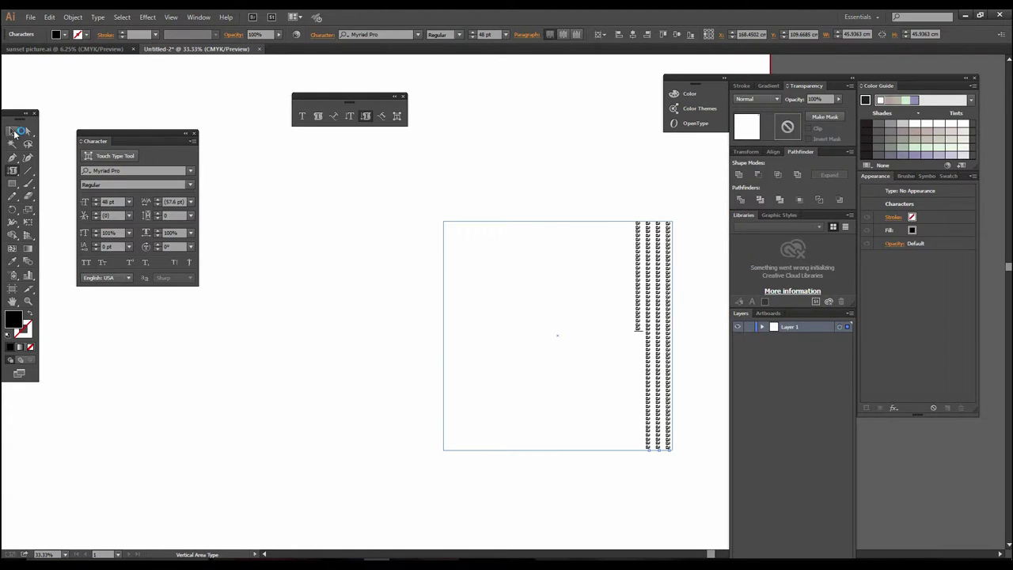
{"action": "left_click", "coordinate": [443, 184]}
{"action": "left_click_drag", "start_coordinate": [409, 201], "coordinate": [678, 473]}
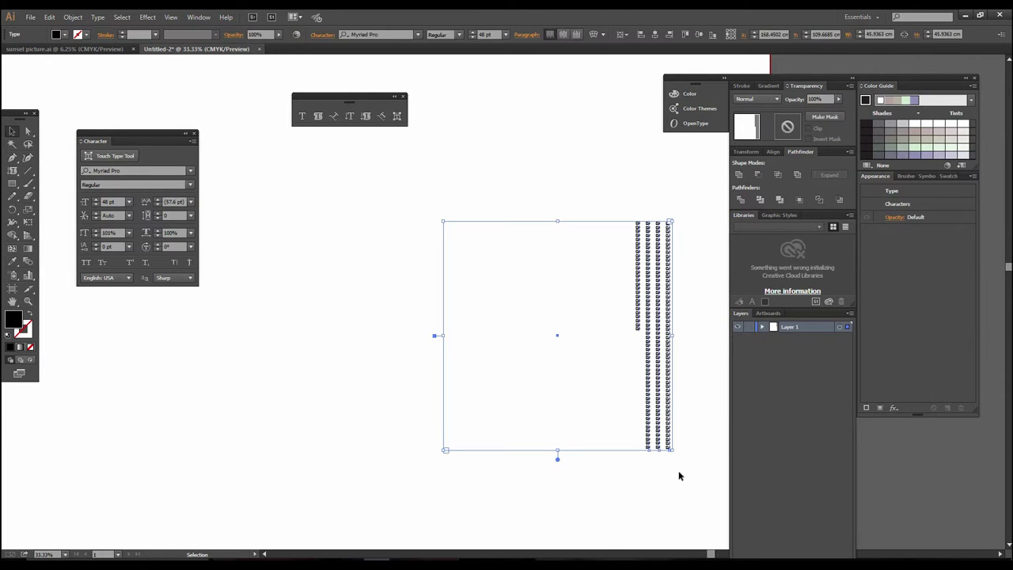
{"action": "key", "text": "Delete"}
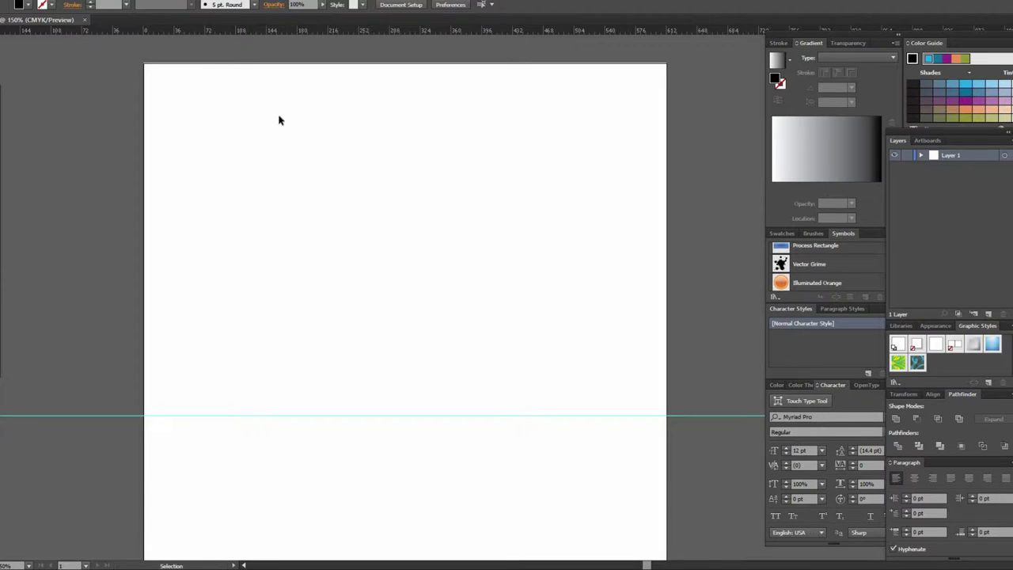
Float the Character panel over the canvas from Window > Type > Character, then zoom in on the artboard.
{"action": "key", "text": "alt+w"}
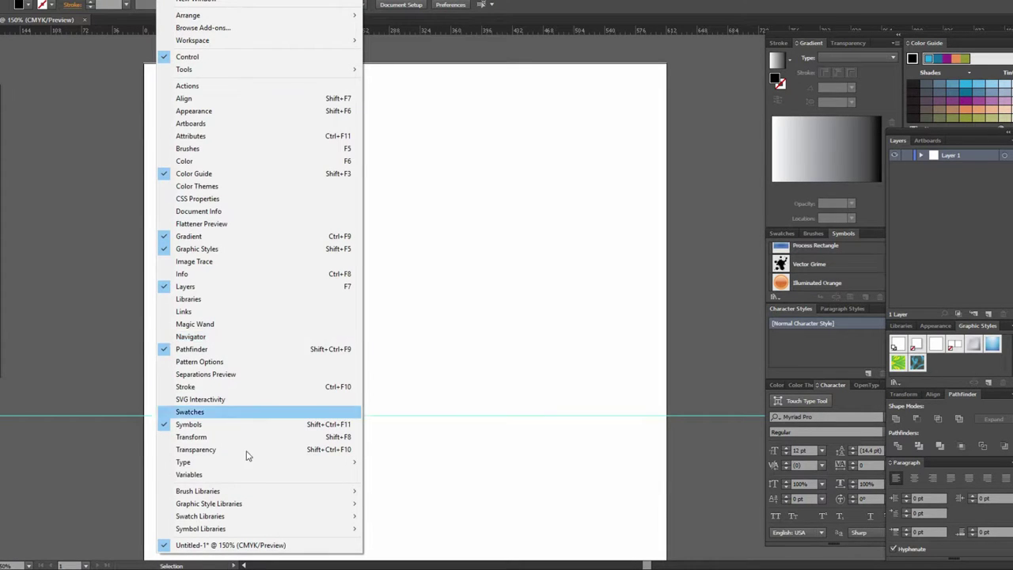
{"action": "mouse_move", "coordinate": [183, 462]}
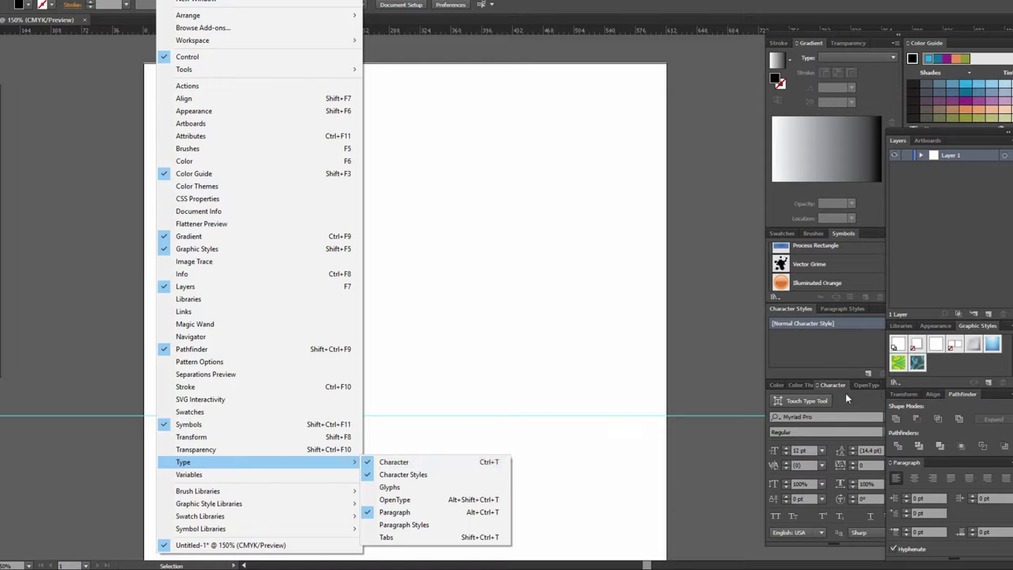
{"action": "left_click", "coordinate": [632, 375]}
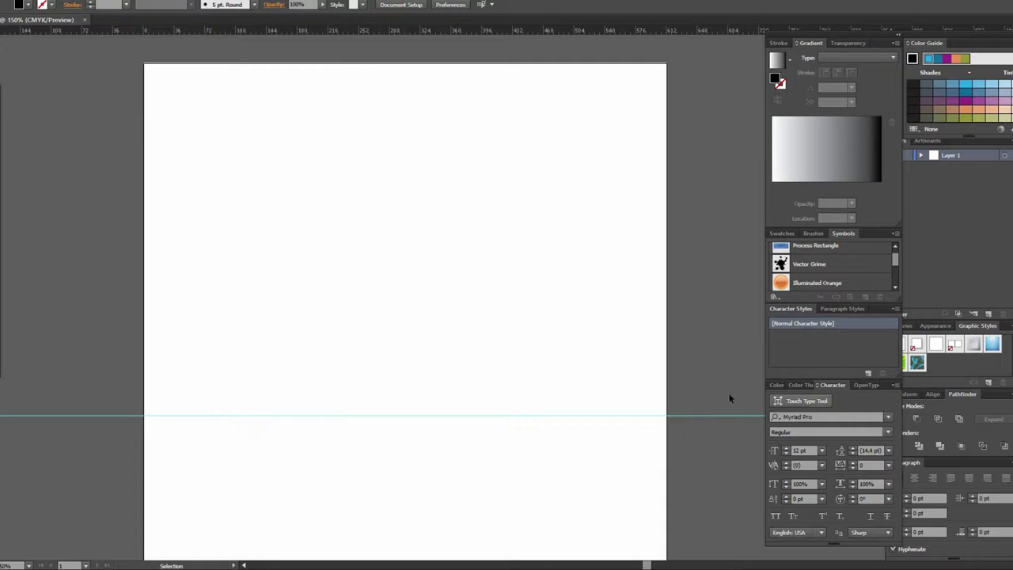
{"action": "left_click_drag", "start_coordinate": [886, 385], "coordinate": [120, 76]}
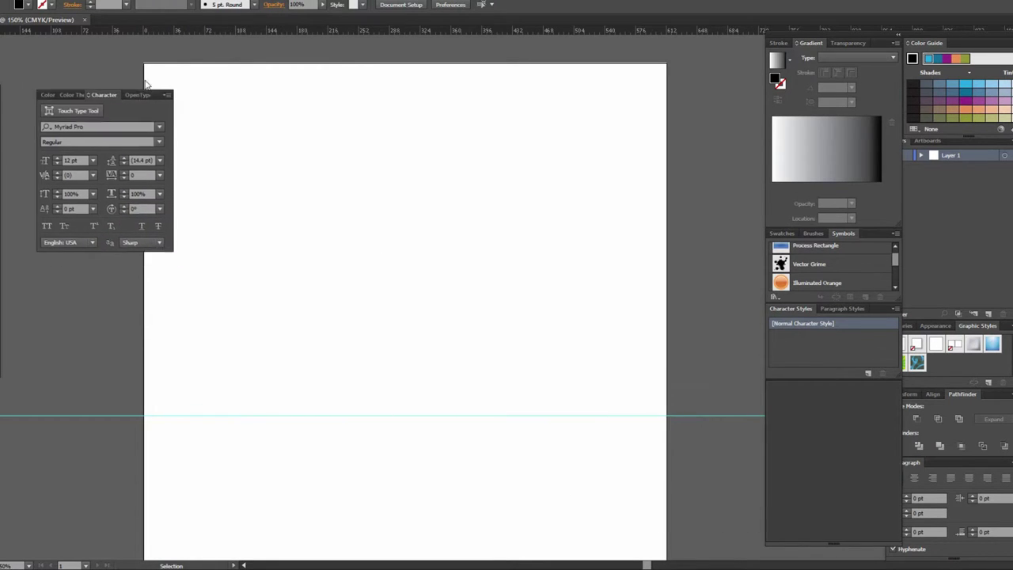
{"action": "left_click", "coordinate": [439, 246], "text": "ctrl"}
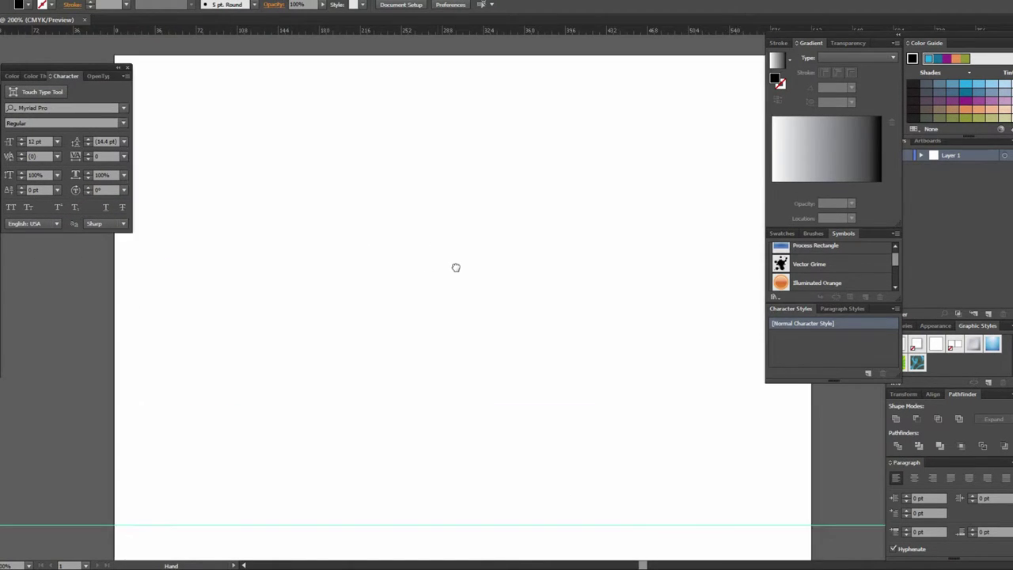
{"action": "left_click_drag", "start_coordinate": [457, 273], "coordinate": [453, 261]}
{"action": "key", "text": "t"}
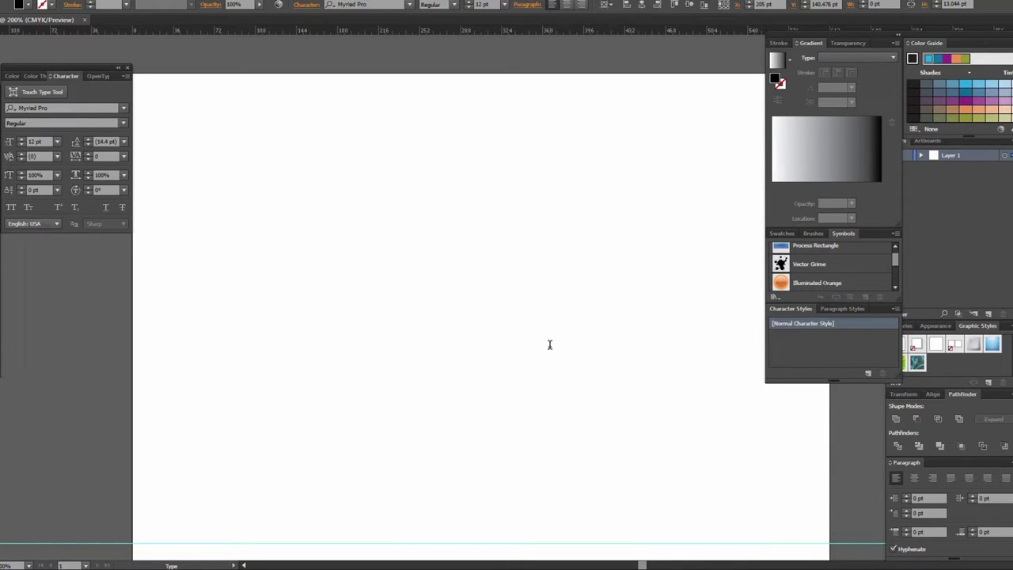
Type 'text tool work' on the artboard and scale it up to about 44.77 pt.
{"action": "type", "text": "text tool work"}
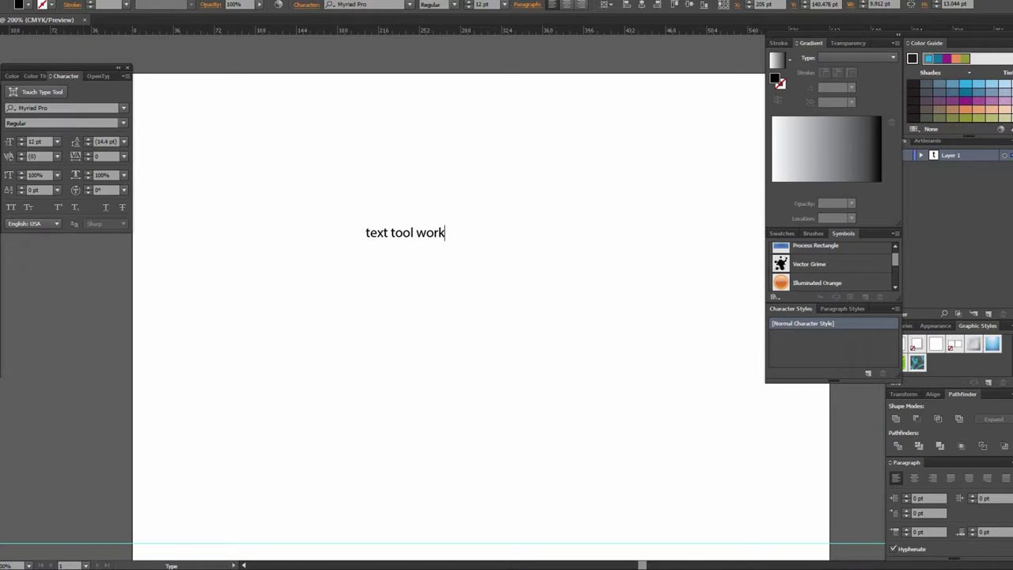
{"action": "key", "text": "Escape"}
{"action": "left_click_drag", "start_coordinate": [447, 235], "coordinate": [554, 280]}
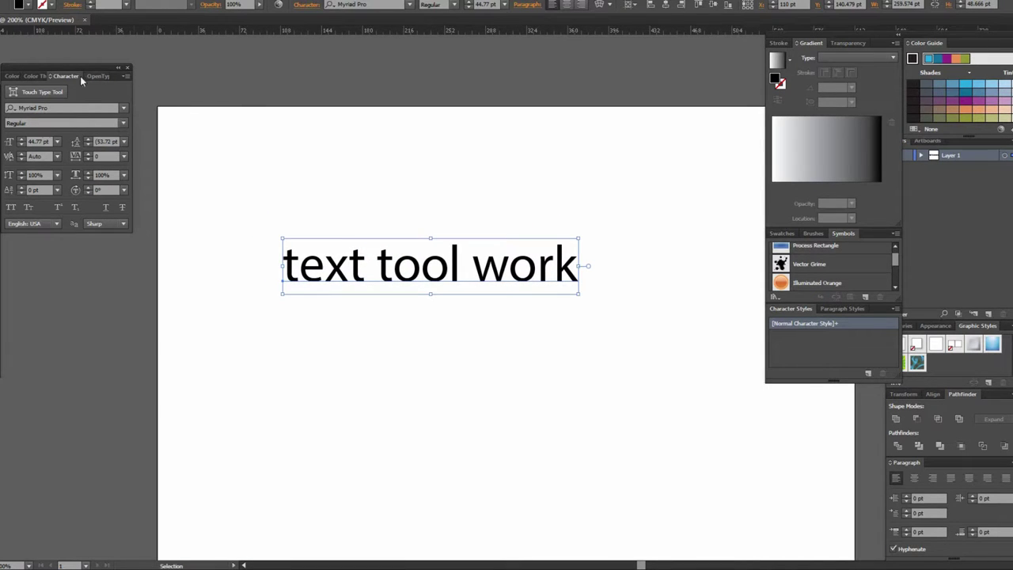
{"action": "left_click_drag", "start_coordinate": [77, 64], "coordinate": [106, 66]}
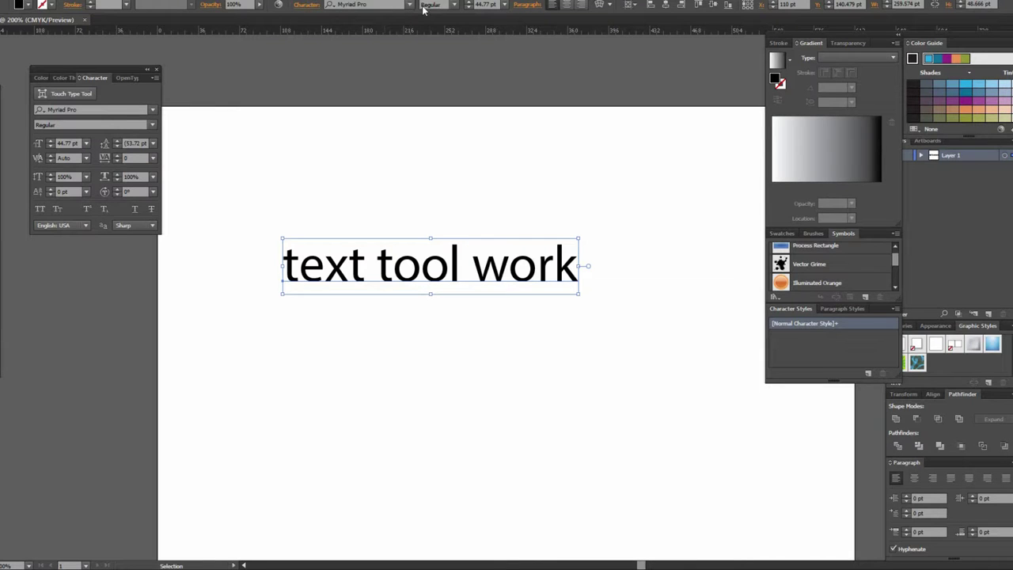
Set the text in Myriad Pro Condensed, enlarge it to about 70.5 pt, and move it up-right.
{"action": "left_click", "coordinate": [455, 7]}
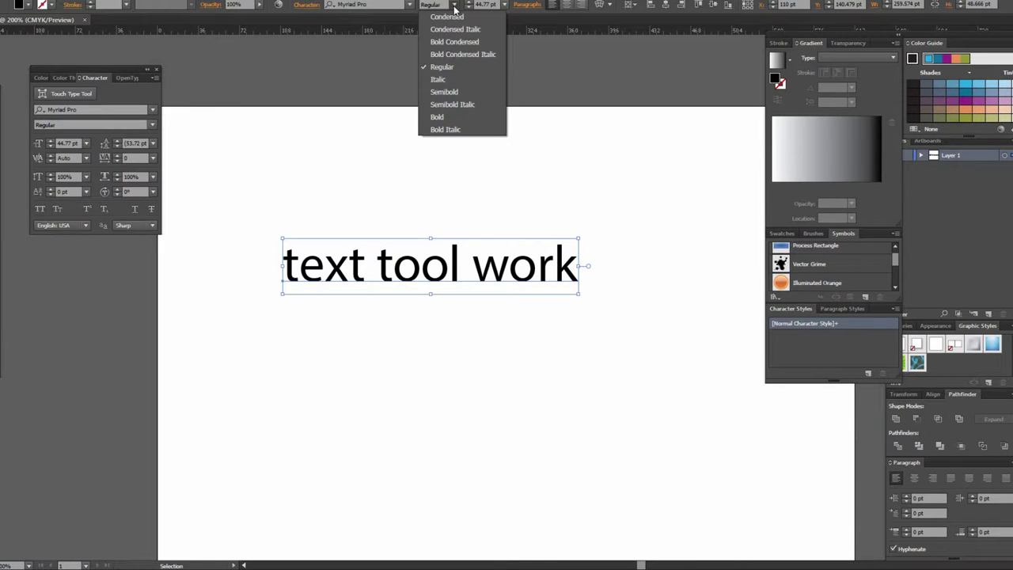
{"action": "left_click", "coordinate": [447, 116]}
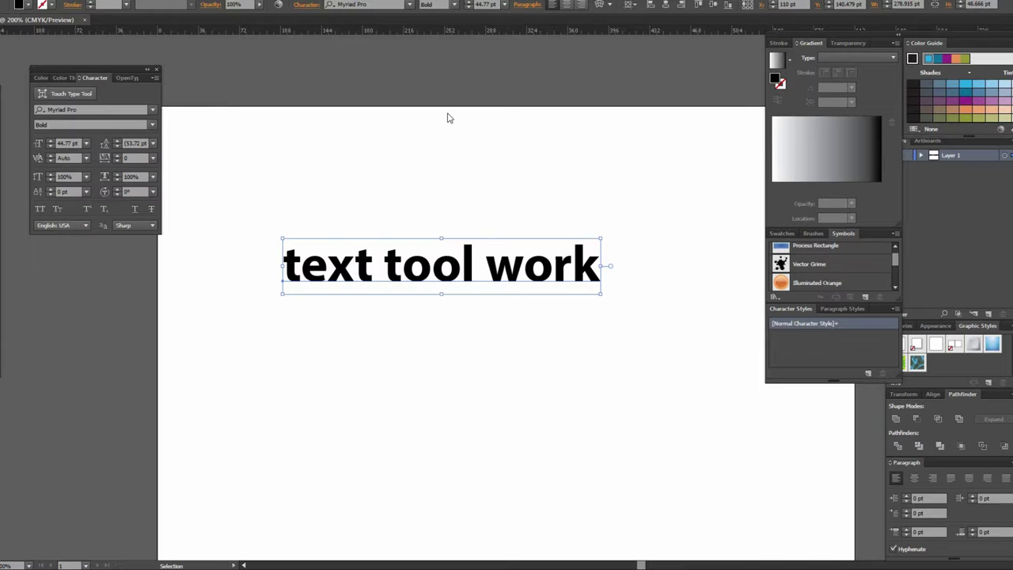
{"action": "left_click", "coordinate": [455, 5]}
{"action": "left_click", "coordinate": [455, 24]}
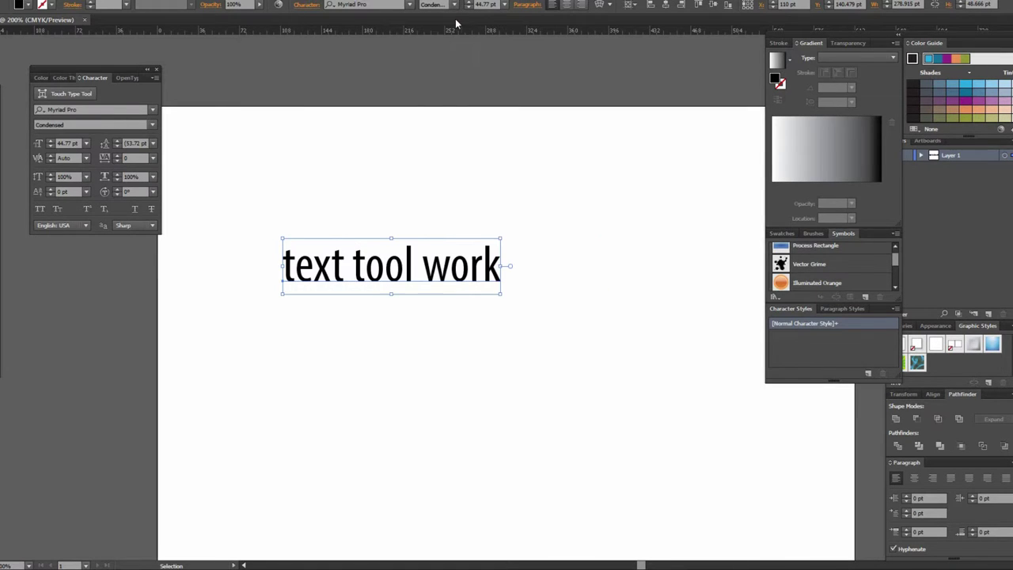
{"action": "left_click", "coordinate": [501, 7]}
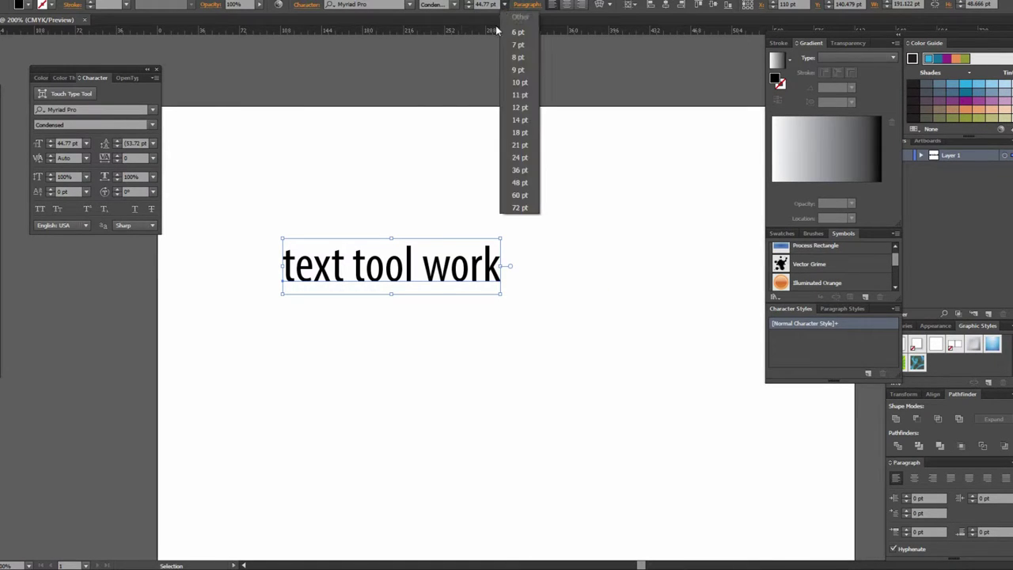
{"action": "left_click", "coordinate": [519, 142]}
{"action": "left_click_drag", "start_coordinate": [398, 292], "coordinate": [629, 405]}
{"action": "left_click_drag", "start_coordinate": [515, 328], "coordinate": [534, 260]}
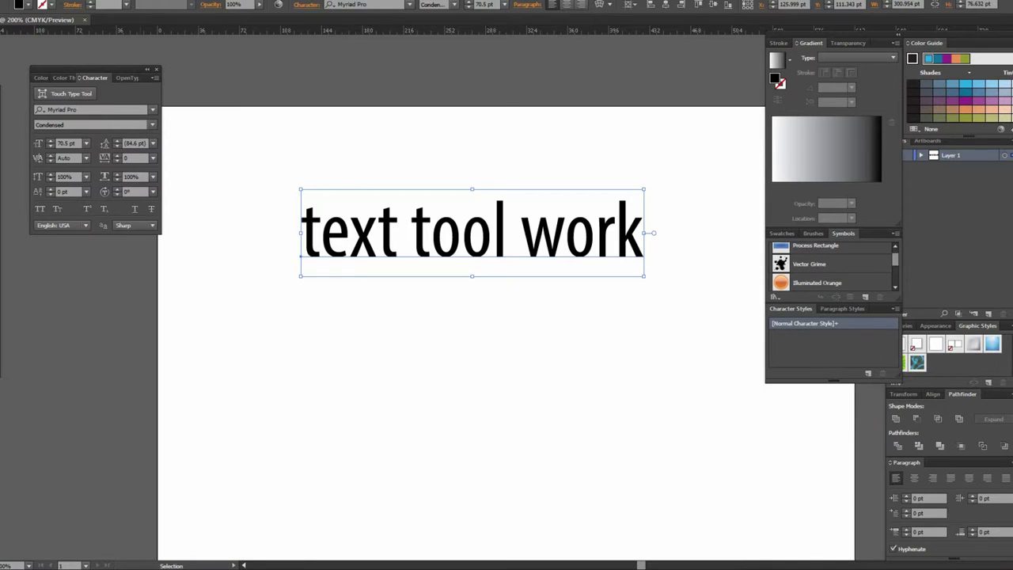
Select the 'text tool work' line, zoom in, and make its font name editable.
{"action": "left_click", "coordinate": [170, 1]}
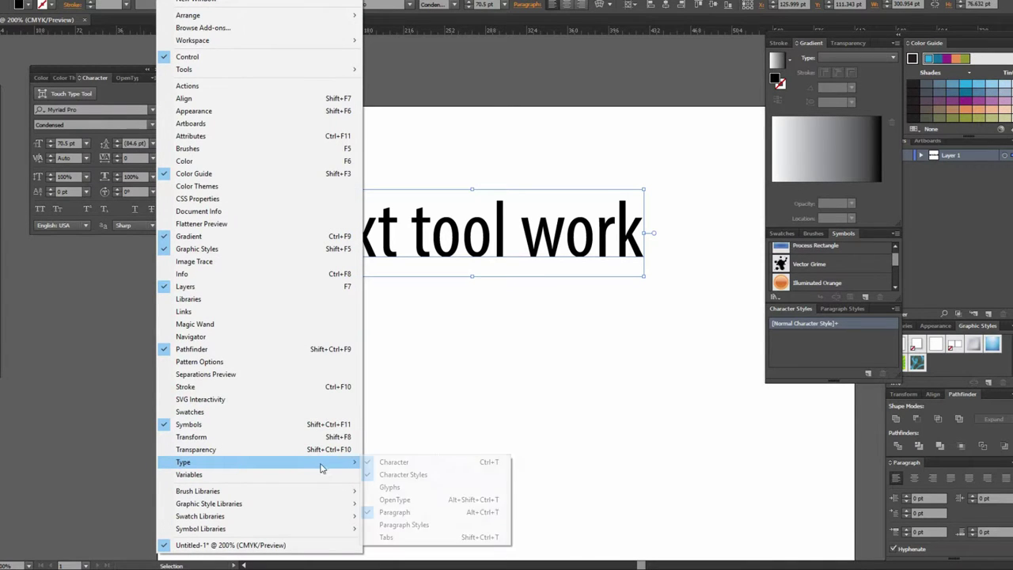
{"action": "left_click", "coordinate": [67, 51]}
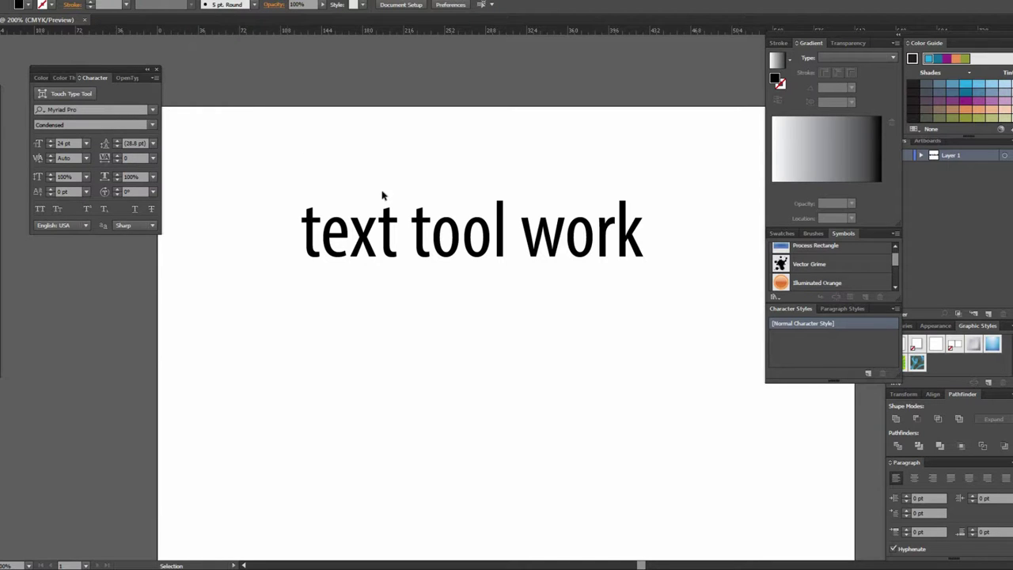
{"action": "left_click", "coordinate": [458, 271]}
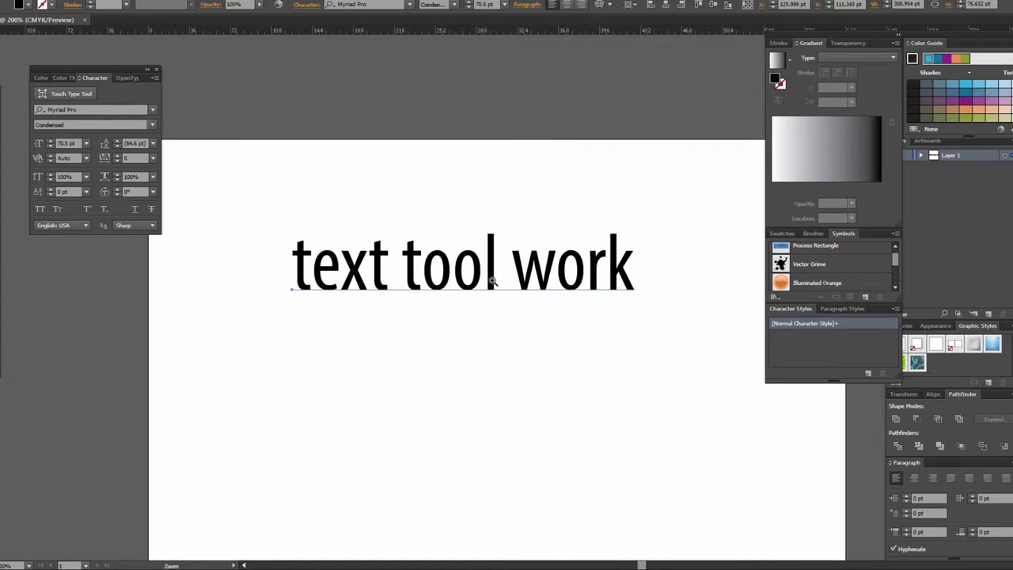
{"action": "left_click", "coordinate": [491, 281]}
{"action": "left_click", "coordinate": [353, 5]}
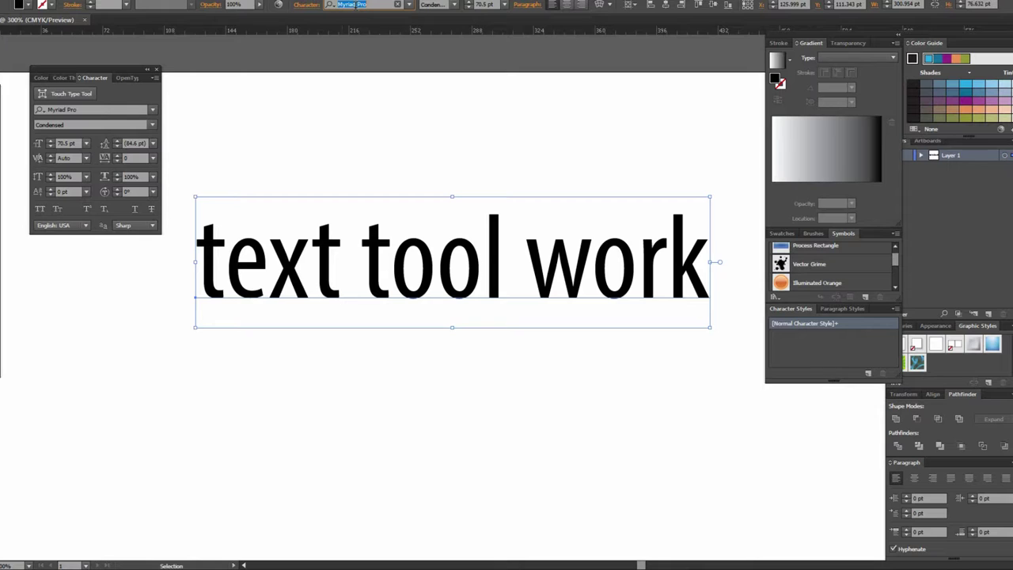
Cycle through fonts with the arrow key, then zoom out and scale the text down.
{"action": "key", "text": "Down"}
{"action": "key", "text": "Down"}
{"action": "key", "text": "Down"}
{"action": "key", "text": "Down"}
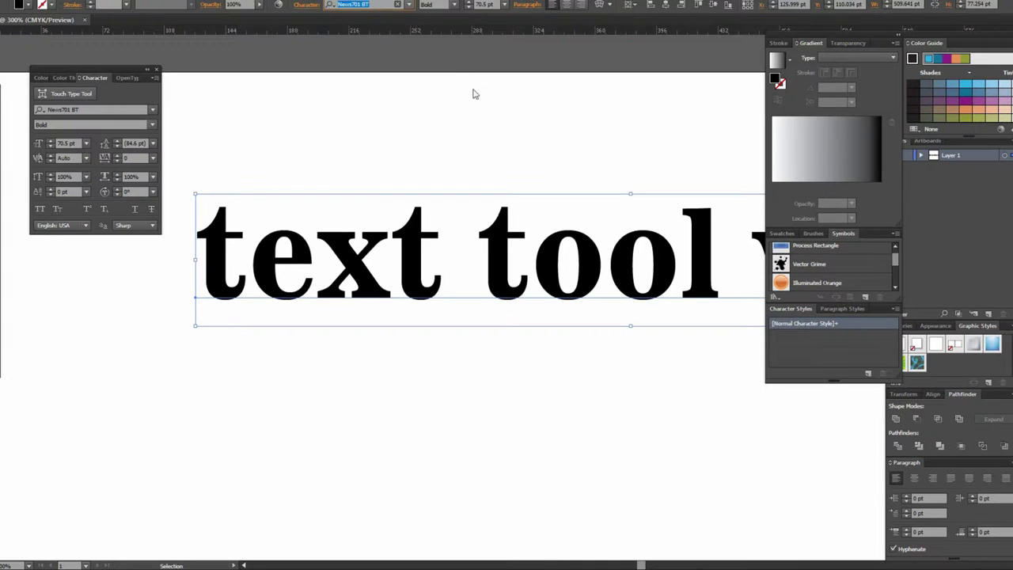
{"action": "left_click", "coordinate": [523, 261]}
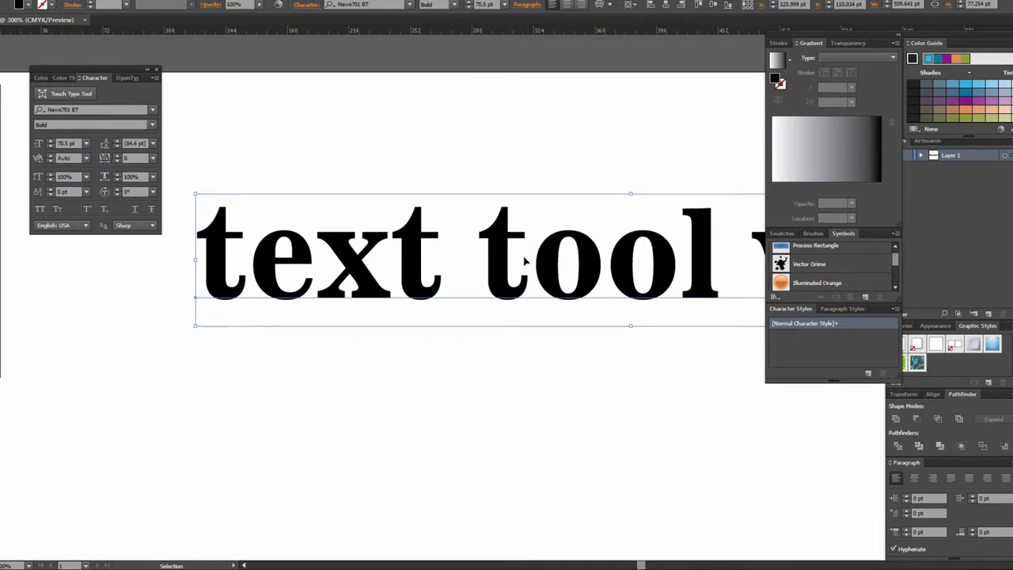
{"action": "key", "text": "h"}
{"action": "key", "text": "ctrl+minus"}
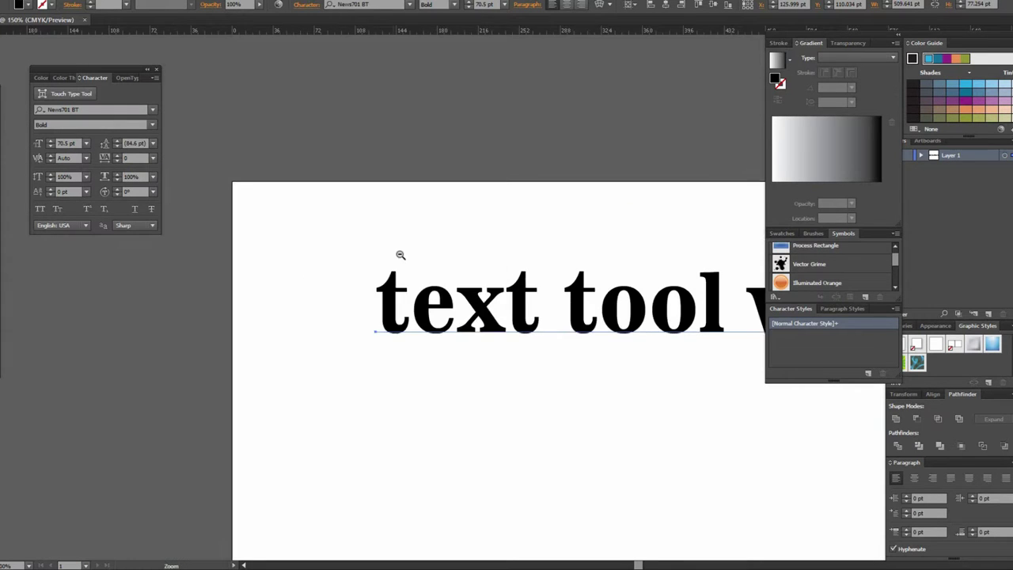
{"action": "key", "text": "ctrl+minus"}
{"action": "left_click_drag", "start_coordinate": [317, 259], "coordinate": [135, 215]}
{"action": "key", "text": "v"}
{"action": "left_click_drag", "start_coordinate": [691, 316], "coordinate": [572, 298]}
Try Action Is: The Sequel and a balloon font, finishing with 14 minutes sharp.
{"action": "left_click", "coordinate": [409, 5]}
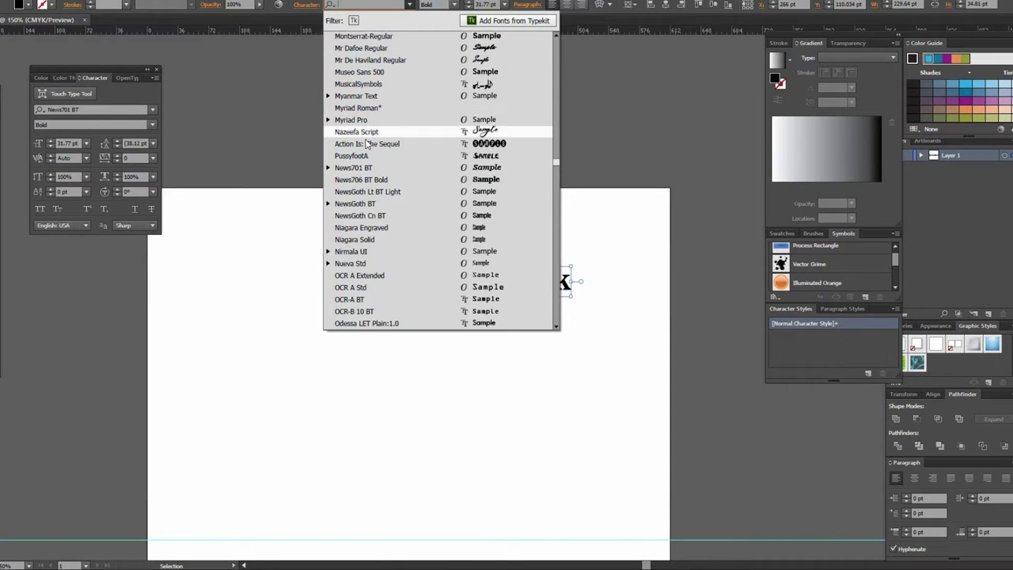
{"action": "left_click", "coordinate": [364, 143]}
{"action": "left_click", "coordinate": [409, 6]}
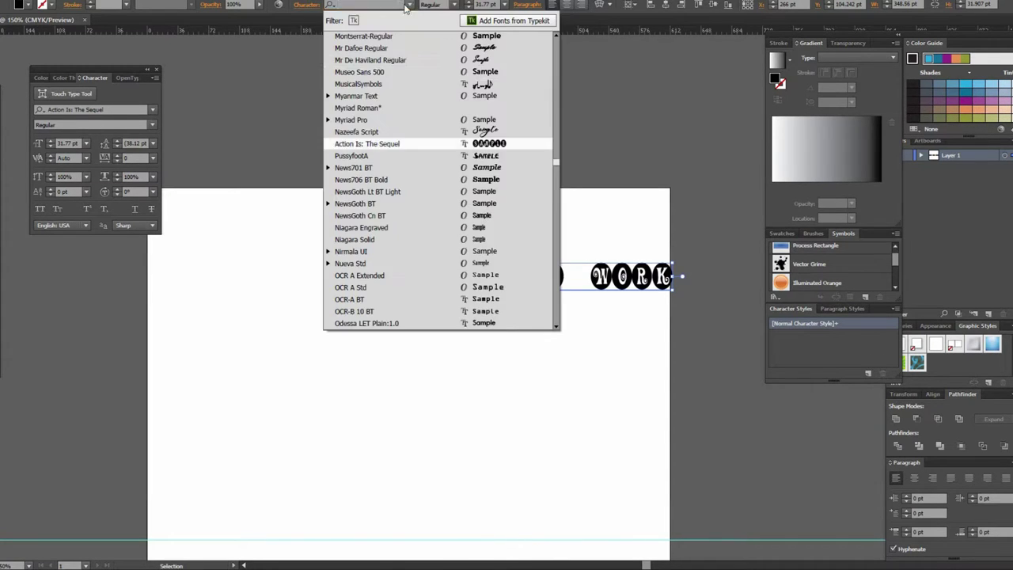
{"action": "scroll", "coordinate": [370, 79], "scroll_direction": "up", "scroll_amount": 10}
{"action": "left_click", "coordinate": [367, 50]}
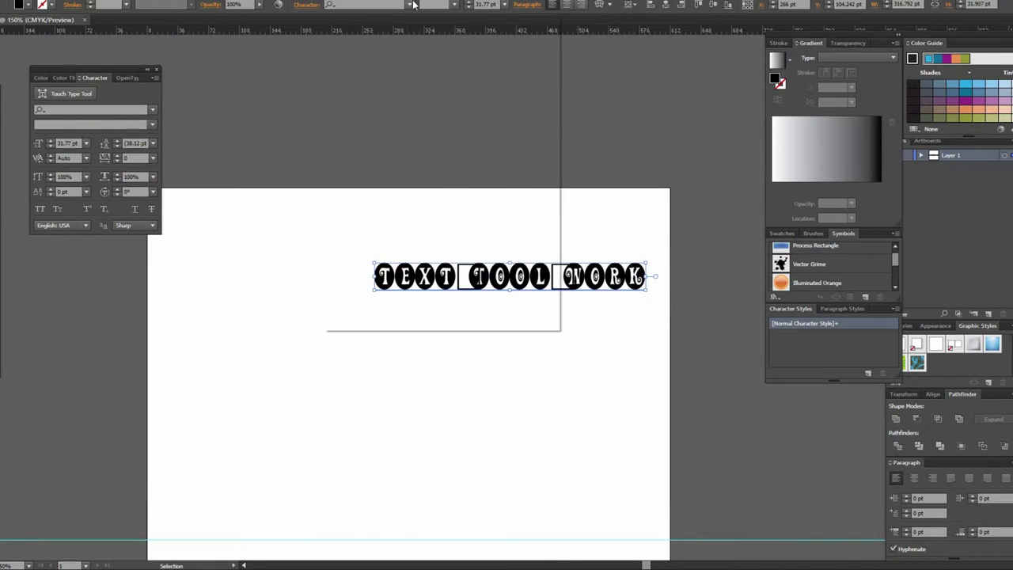
{"action": "left_click", "coordinate": [378, 108]}
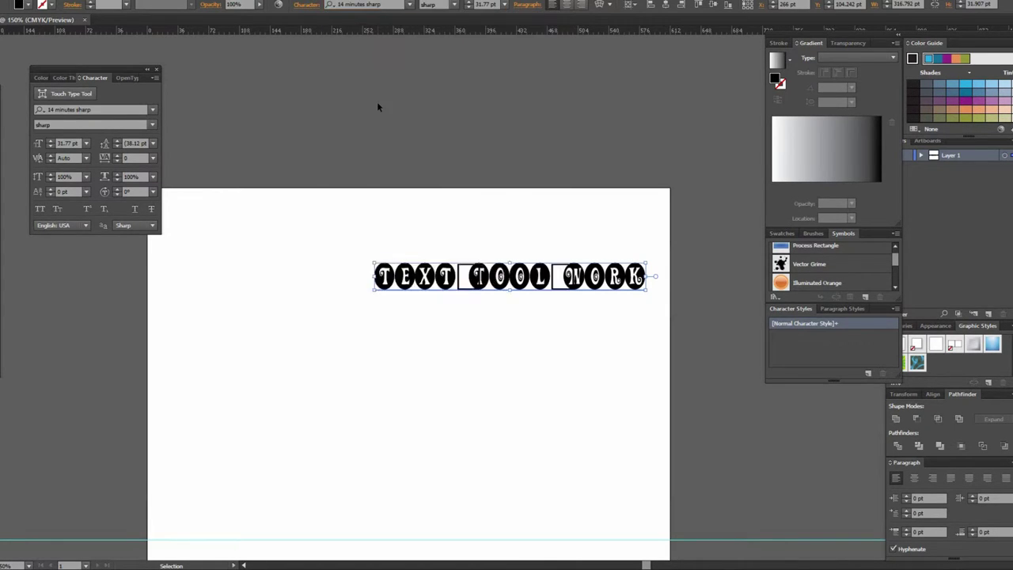
Switch the sample text to Arial, enlarge it to about 52.59 pt, and reselect it.
{"action": "left_click", "coordinate": [410, 7]}
{"action": "left_click", "coordinate": [364, 5]}
{"action": "type", "text": "a"}
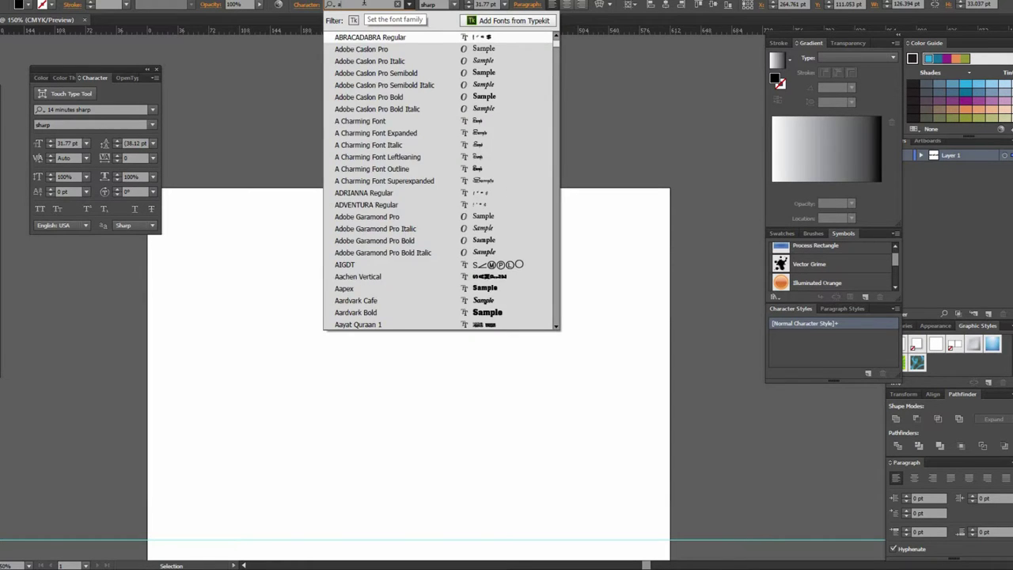
{"action": "type", "text": "rial"}
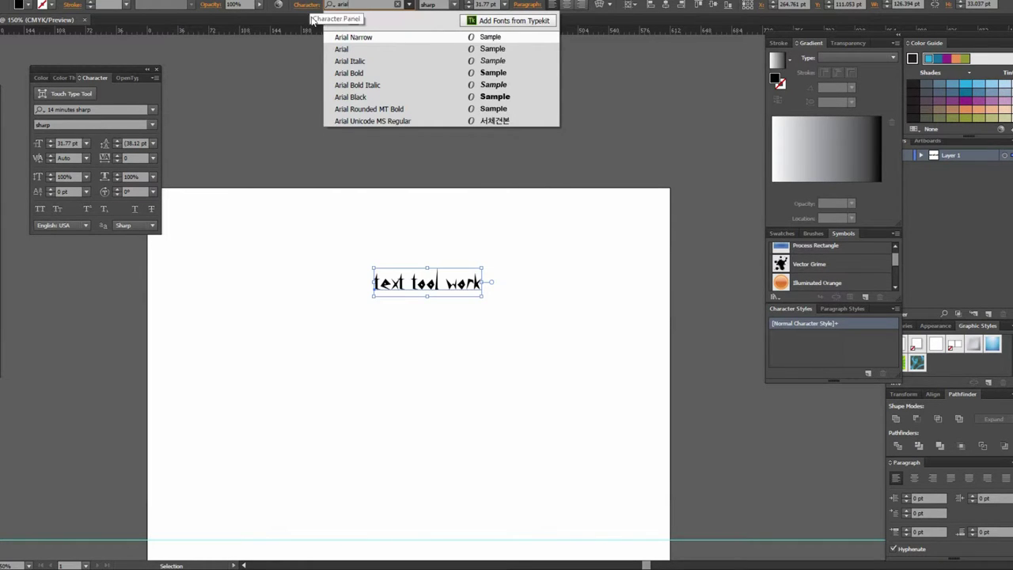
{"action": "left_click", "coordinate": [369, 49]}
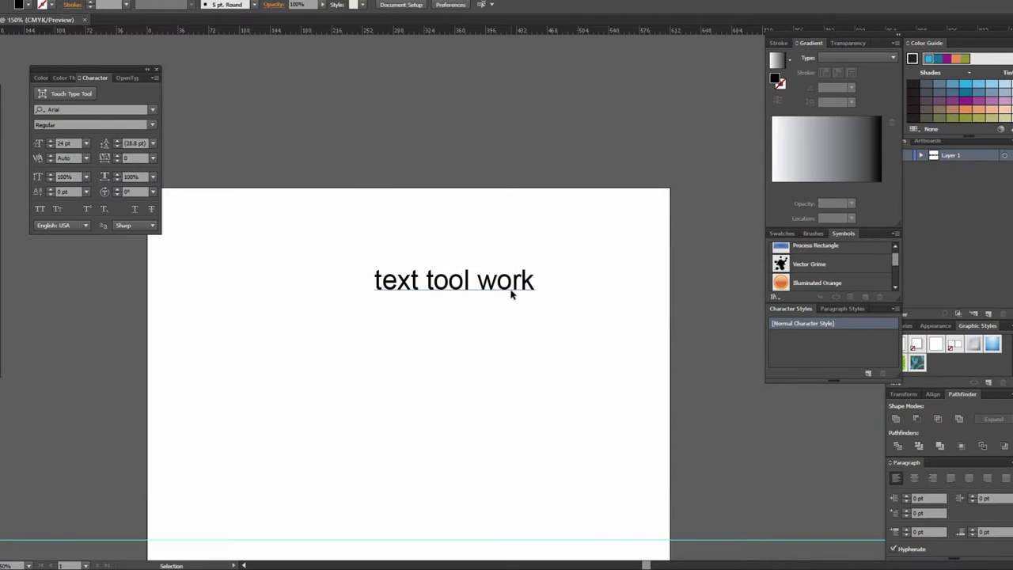
{"action": "left_click_drag", "start_coordinate": [536, 296], "coordinate": [586, 327]}
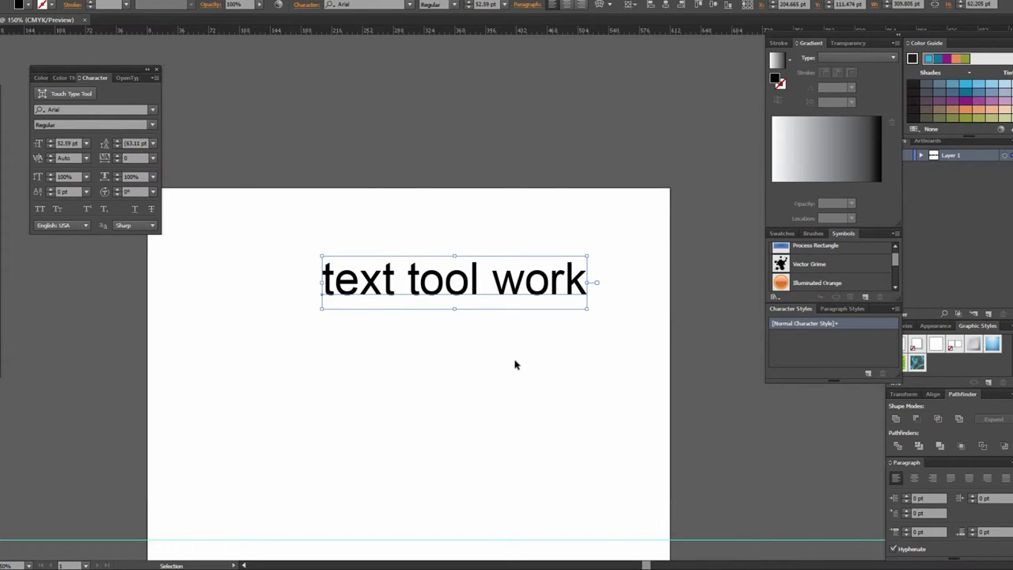
{"action": "left_click", "coordinate": [515, 361]}
{"action": "key", "text": "ctrl+equal"}
{"action": "left_click_drag", "start_coordinate": [428, 214], "coordinate": [508, 228]}
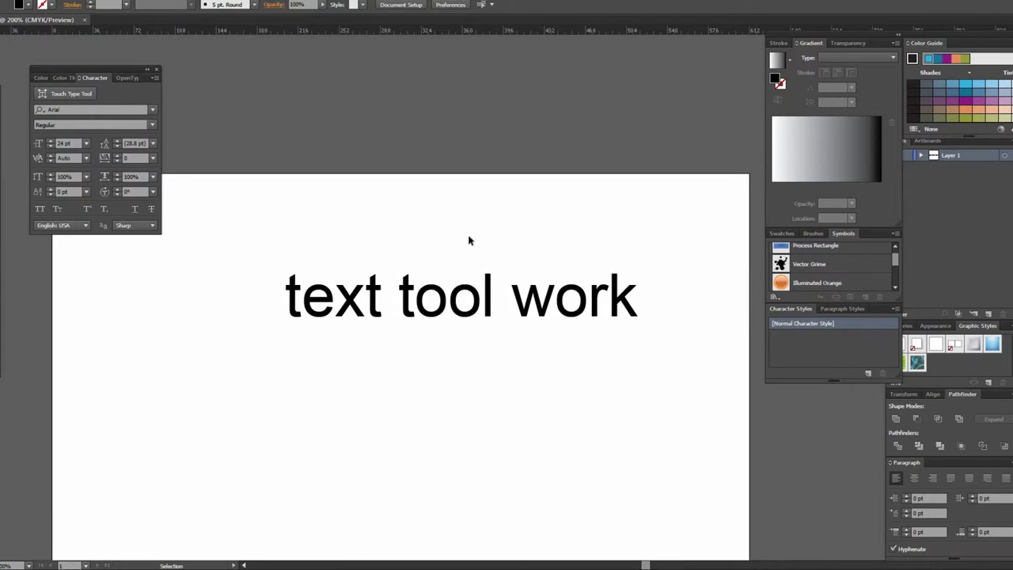
{"action": "left_click", "coordinate": [461, 277]}
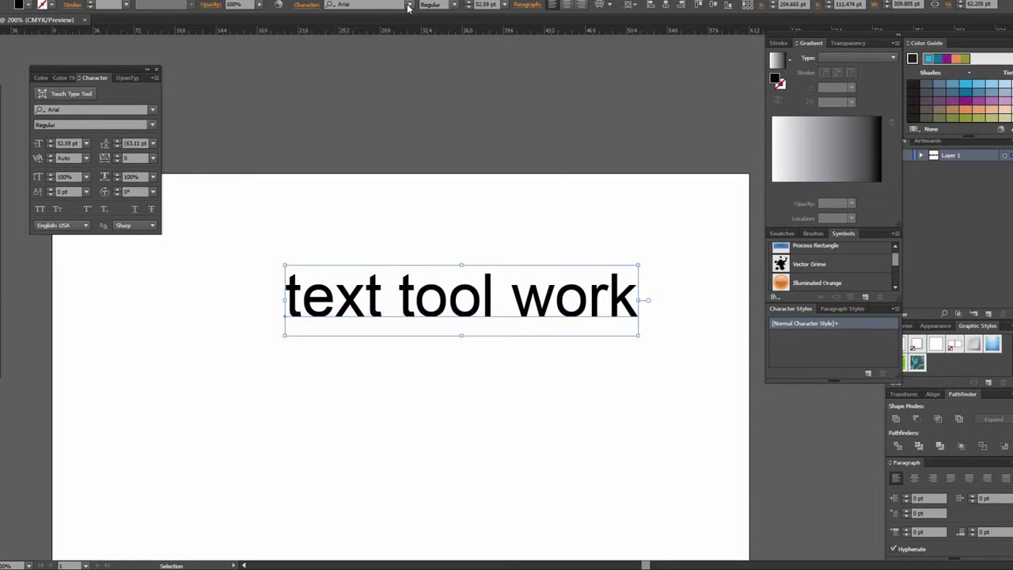
Scroll through the font family list without changing font, then search the web for fonts.
{"action": "left_click", "coordinate": [409, 6]}
{"action": "scroll", "coordinate": [414, 158], "scroll_direction": "down", "scroll_amount": 10}
{"action": "scroll", "coordinate": [417, 170], "scroll_direction": "down", "scroll_amount": 5}
{"action": "scroll", "coordinate": [417, 172], "scroll_direction": "down", "scroll_amount": 7}
{"action": "scroll", "coordinate": [412, 165], "scroll_direction": "down", "scroll_amount": 8}
{"action": "scroll", "coordinate": [412, 161], "scroll_direction": "down", "scroll_amount": 10}
{"action": "scroll", "coordinate": [427, 158], "scroll_direction": "down", "scroll_amount": 8}
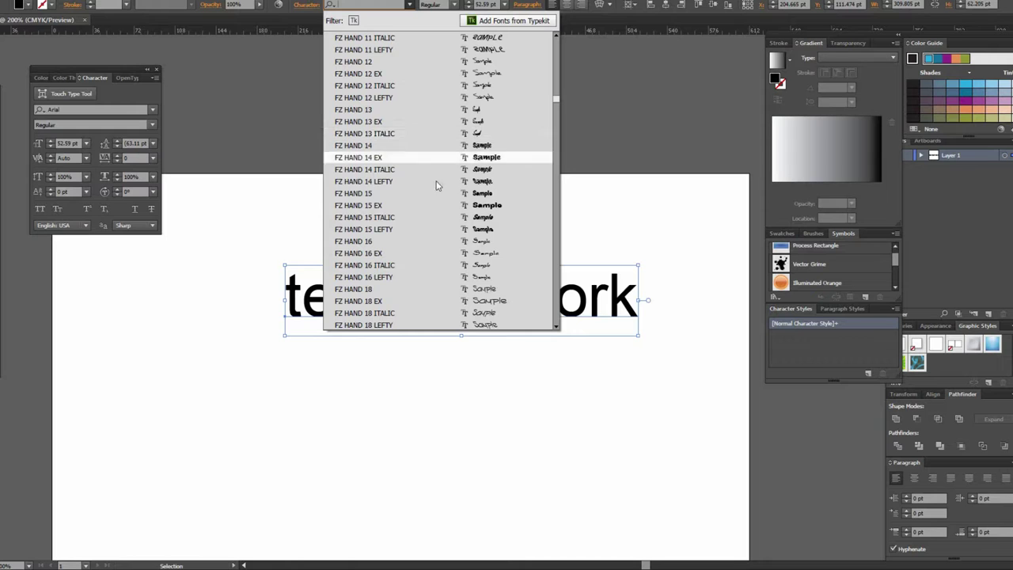
{"action": "scroll", "coordinate": [448, 225], "scroll_direction": "down", "scroll_amount": 3}
{"action": "scroll", "coordinate": [448, 226], "scroll_direction": "down", "scroll_amount": 4}
{"action": "scroll", "coordinate": [448, 226], "scroll_direction": "down", "scroll_amount": 7}
{"action": "scroll", "coordinate": [447, 225], "scroll_direction": "down", "scroll_amount": 8}
{"action": "scroll", "coordinate": [447, 228], "scroll_direction": "down", "scroll_amount": 7}
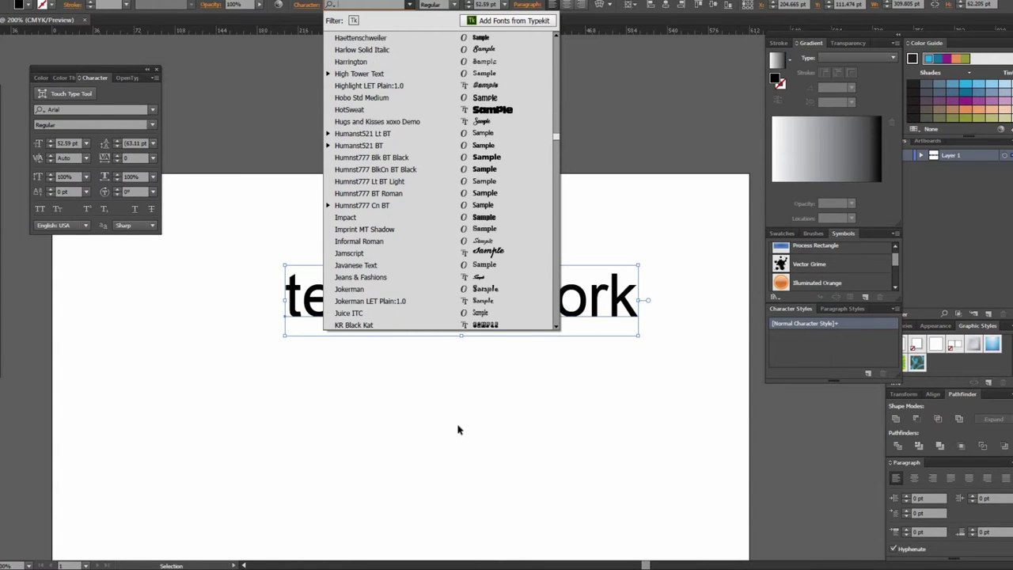
{"action": "left_click", "coordinate": [459, 427]}
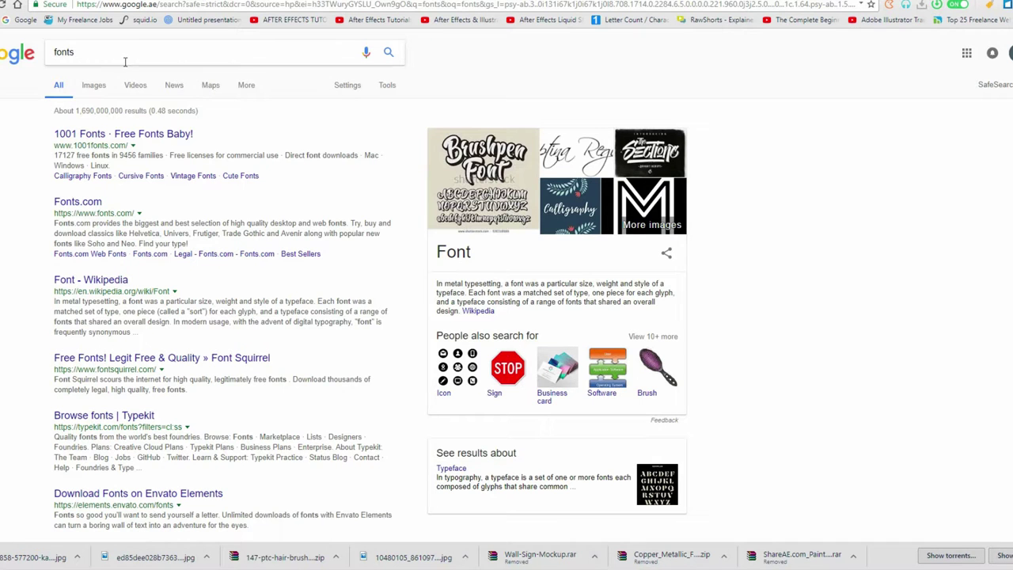
{"action": "left_click", "coordinate": [124, 61]}
Open the 1001 Fonts result and download the Stingray font.
{"action": "left_click", "coordinate": [96, 136]}
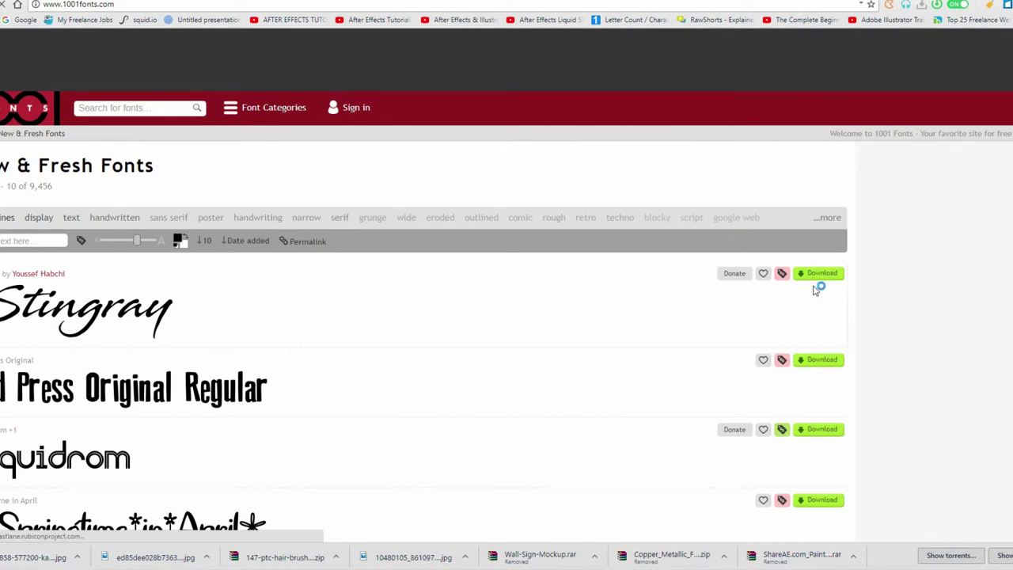
{"action": "left_click", "coordinate": [821, 274]}
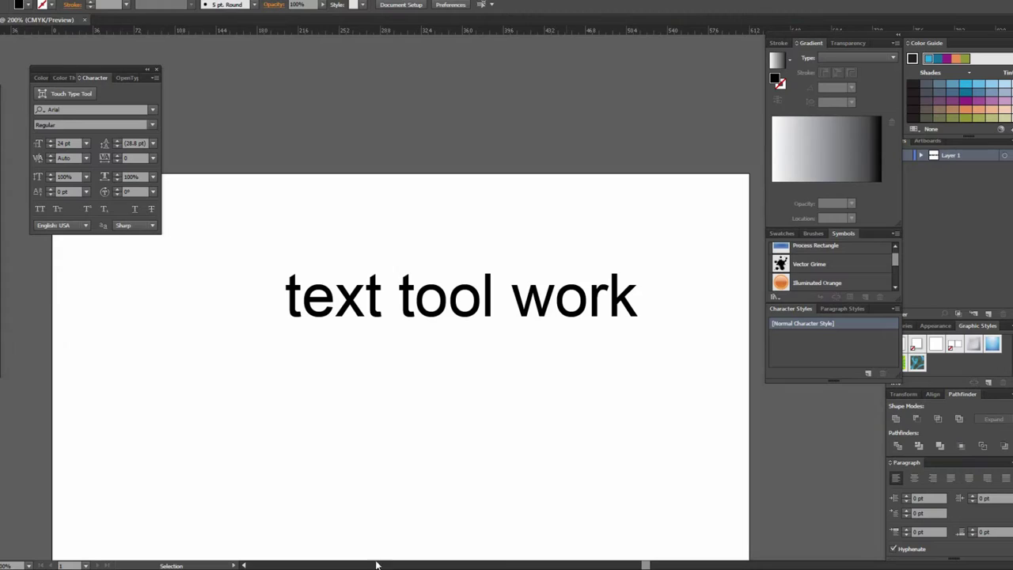
Zoom and pan to recentre the artboard, then select the sample text.
{"action": "left_click", "coordinate": [491, 314]}
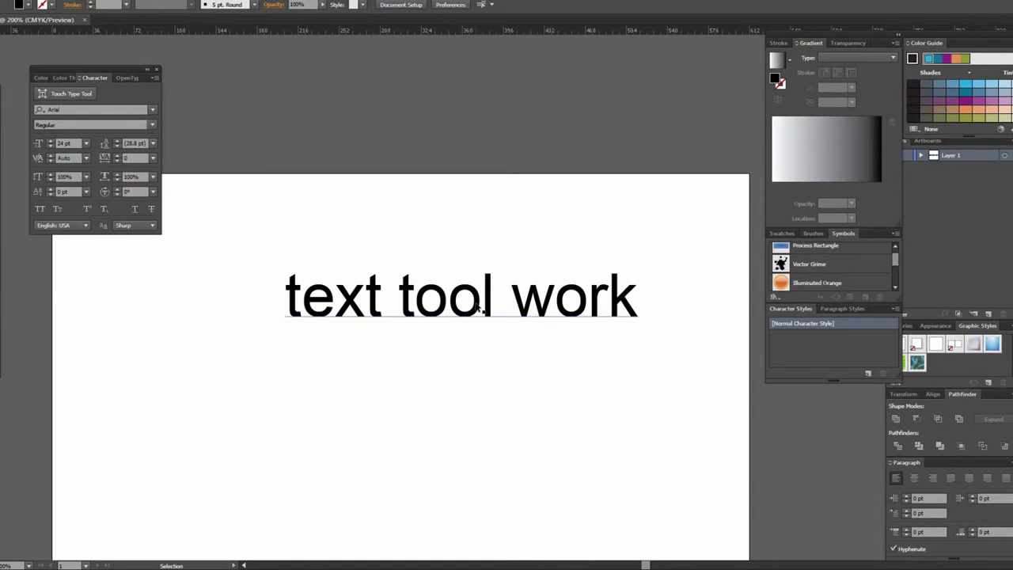
{"action": "left_click_drag", "start_coordinate": [457, 307], "coordinate": [497, 287]}
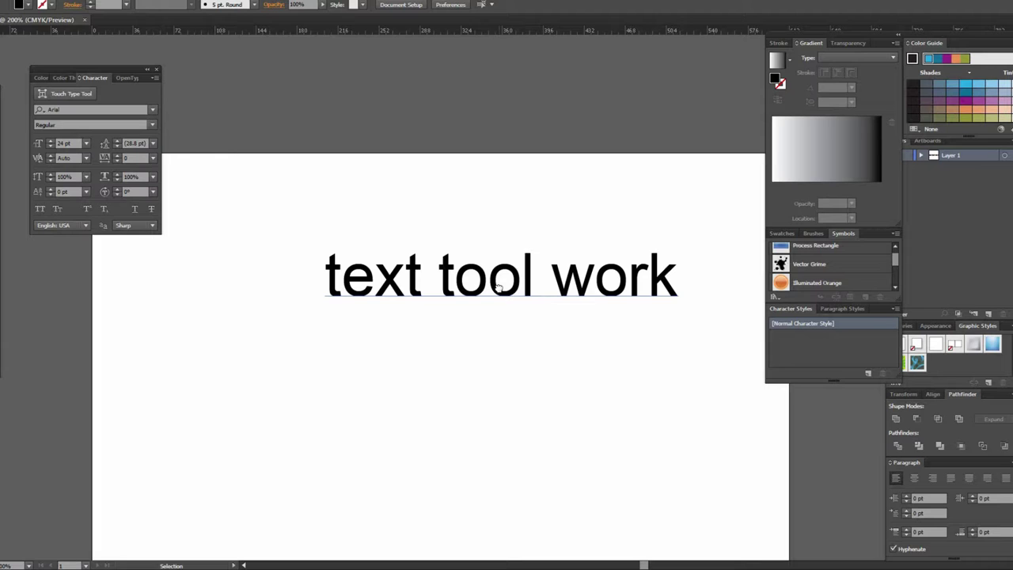
{"action": "left_click", "coordinate": [501, 330]}
{"action": "key", "text": "z"}
{"action": "scroll", "coordinate": [486, 334], "scroll_direction": "down", "scroll_amount": 2}
{"action": "left_click", "coordinate": [506, 280]}
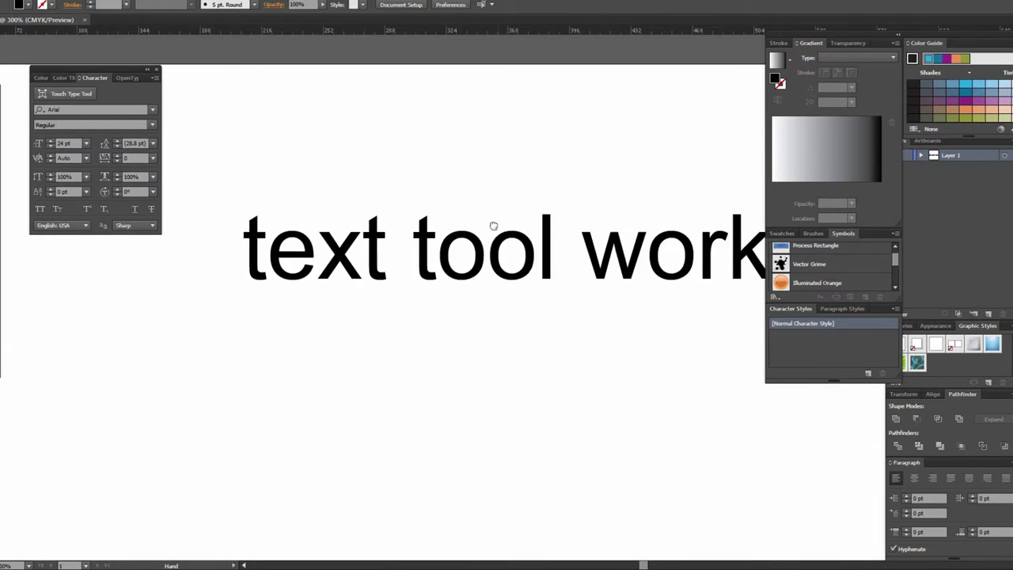
{"action": "left_click", "coordinate": [549, 269], "text": "alt"}
{"action": "left_click_drag", "start_coordinate": [549, 269], "coordinate": [514, 269]}
{"action": "key", "text": "v"}
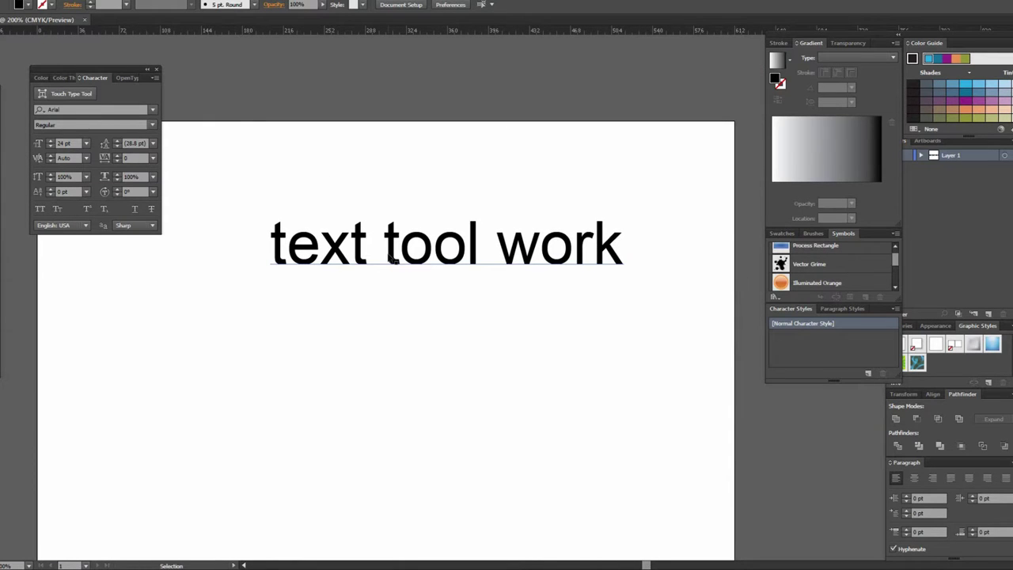
{"action": "left_click", "coordinate": [392, 259]}
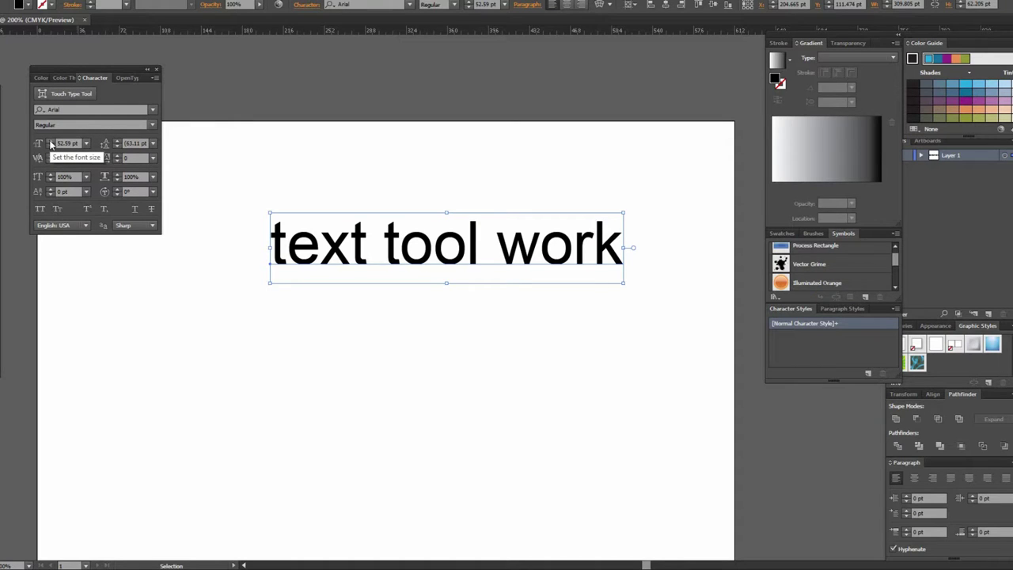
Set the text's tracking to -25 from the Character panel presets.
{"action": "scroll", "coordinate": [50, 143], "scroll_direction": "up", "scroll_amount": 1}
{"action": "scroll", "coordinate": [50, 144], "scroll_direction": "up", "scroll_amount": 2}
{"action": "scroll", "coordinate": [50, 143], "scroll_direction": "up", "scroll_amount": 2}
{"action": "scroll", "coordinate": [50, 143], "scroll_direction": "up", "scroll_amount": 2}
{"action": "scroll", "coordinate": [50, 143], "scroll_direction": "up", "scroll_amount": 2}
{"action": "scroll", "coordinate": [50, 143], "scroll_direction": "up", "scroll_amount": 1}
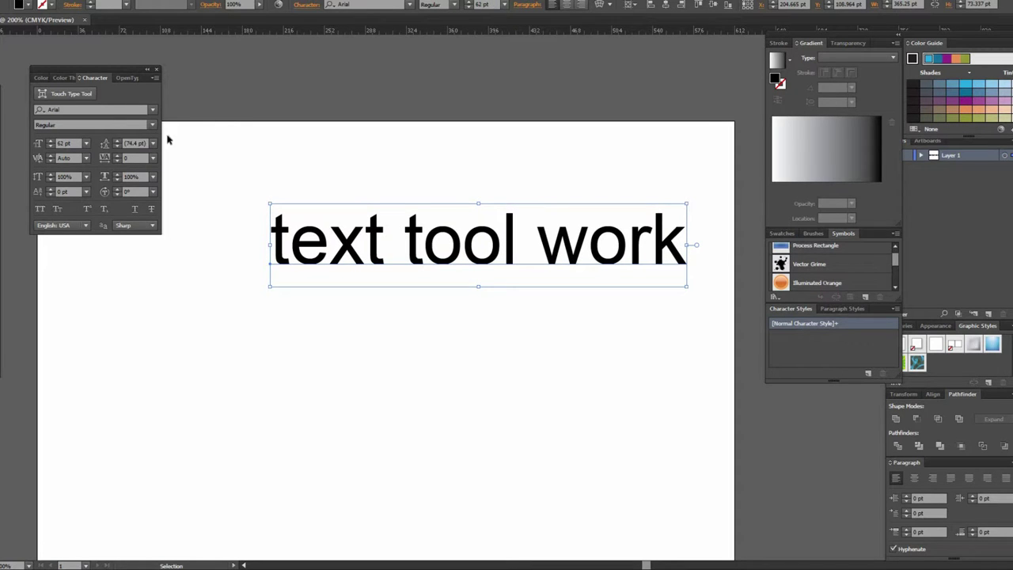
{"action": "scroll", "coordinate": [135, 158], "scroll_direction": "down", "scroll_amount": 1}
{"action": "left_click", "coordinate": [154, 159]}
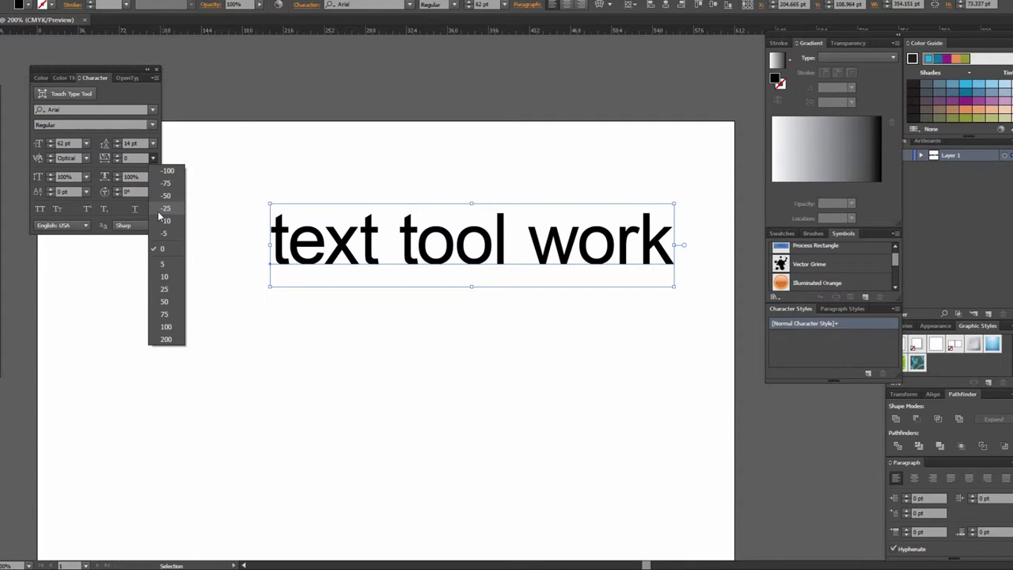
{"action": "left_click", "coordinate": [165, 210]}
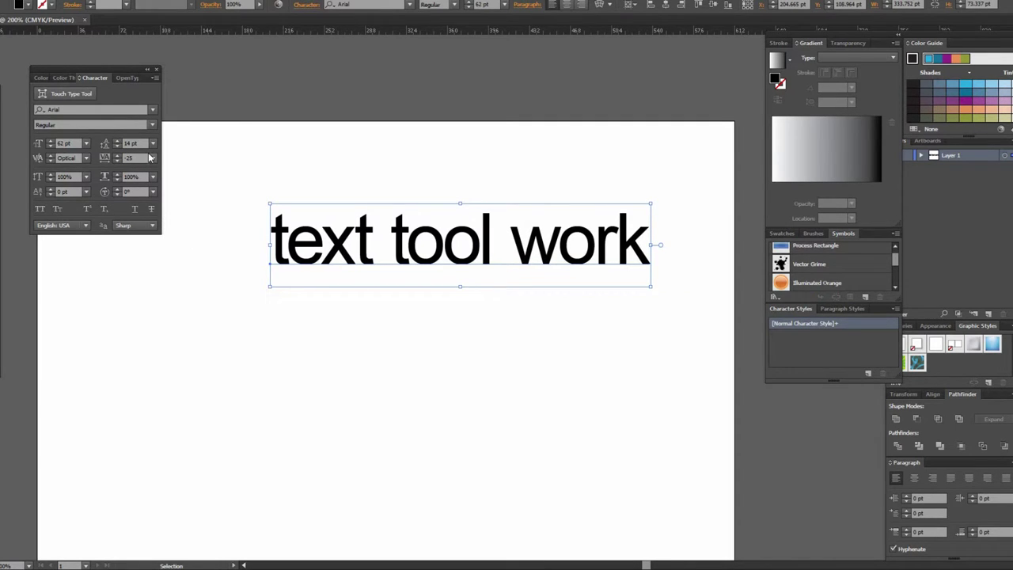
{"action": "left_click", "coordinate": [153, 161]}
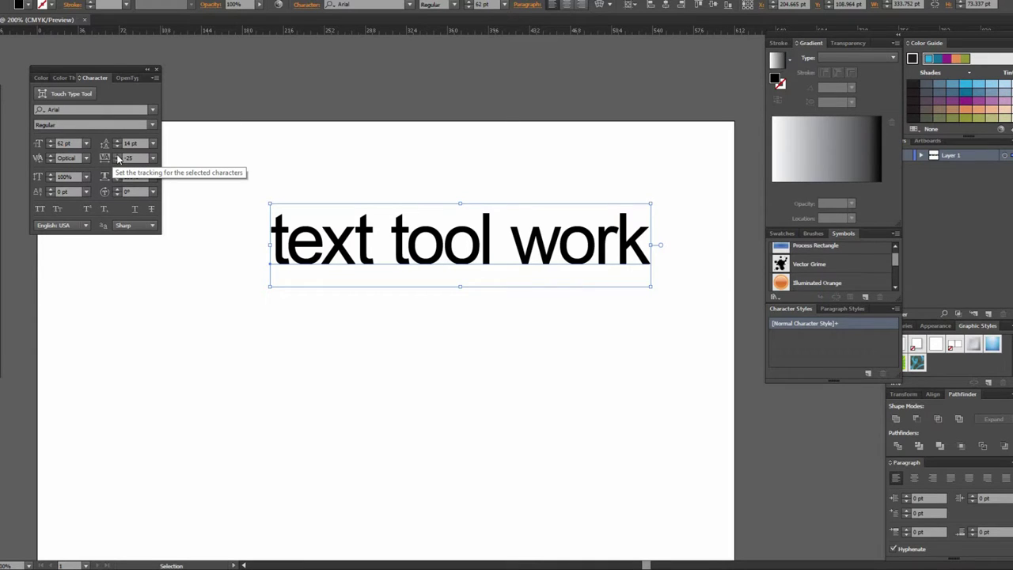
Reset tracking to 0, test 1000 and undo it, then nudge vertical scale to 101%.
{"action": "left_click", "coordinate": [117, 157]}
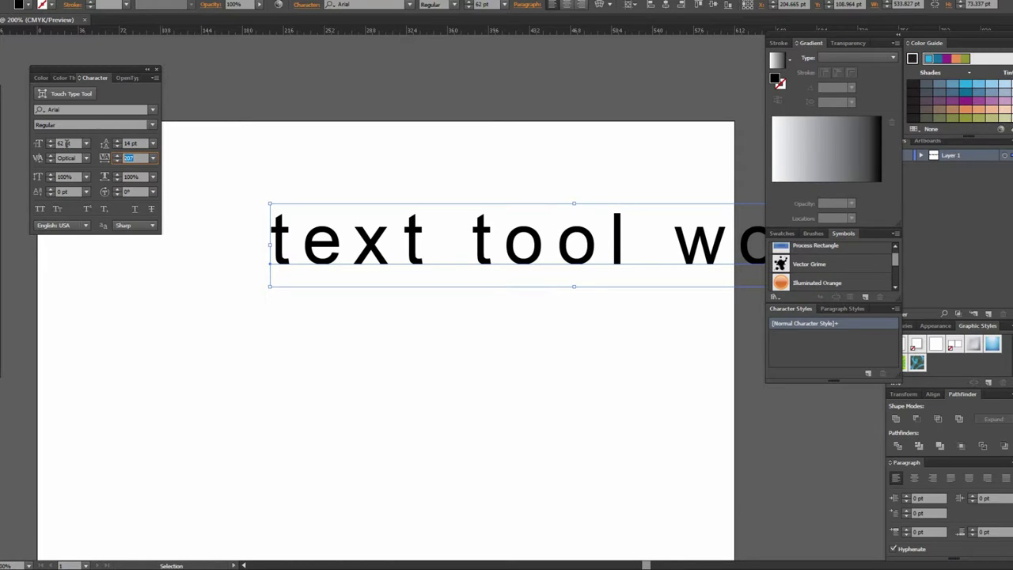
{"action": "type", "text": "0"}
{"action": "key", "text": "Return"}
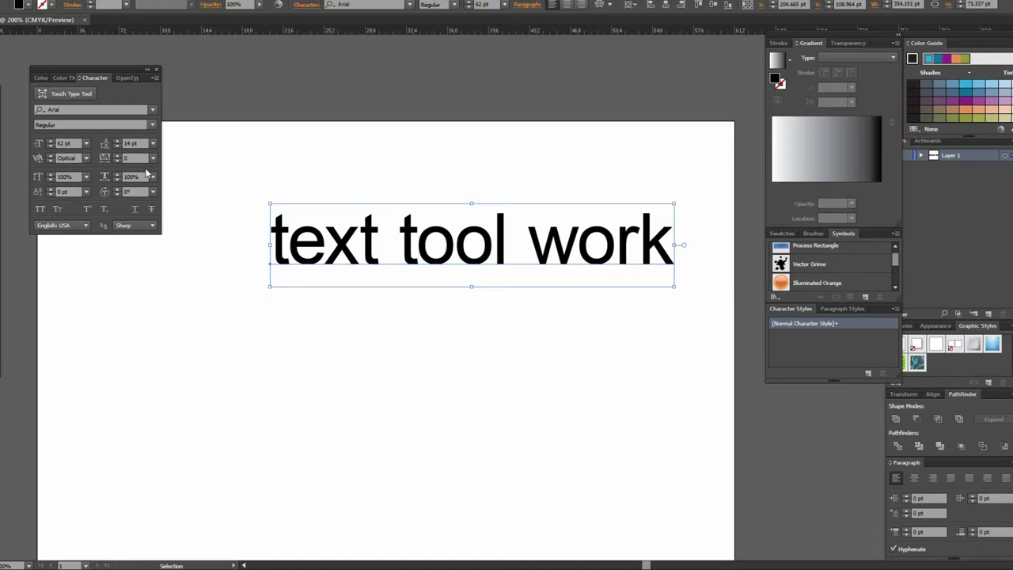
{"action": "left_click", "coordinate": [134, 157]}
{"action": "type", "text": "100"}
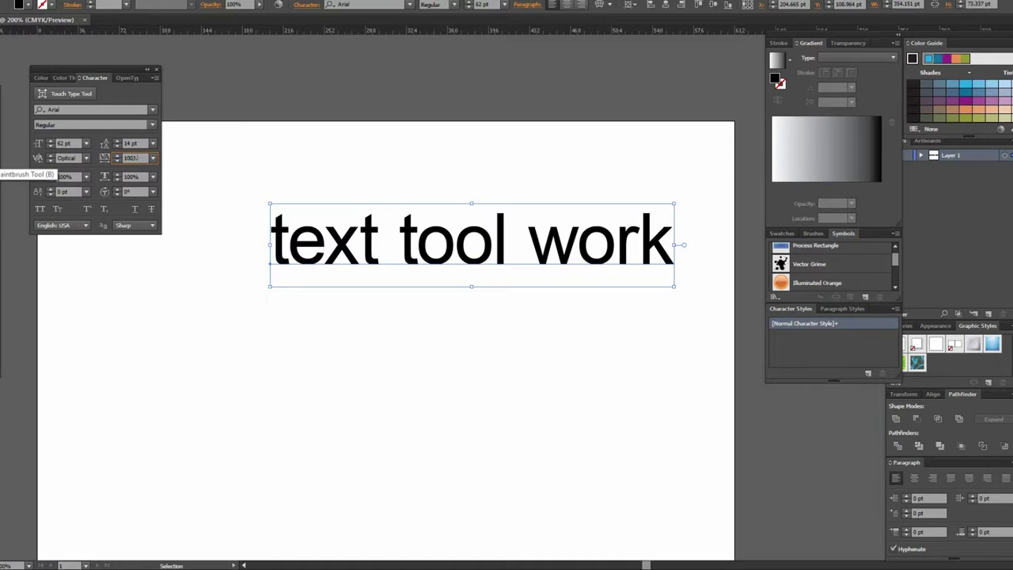
{"action": "key", "text": "Return"}
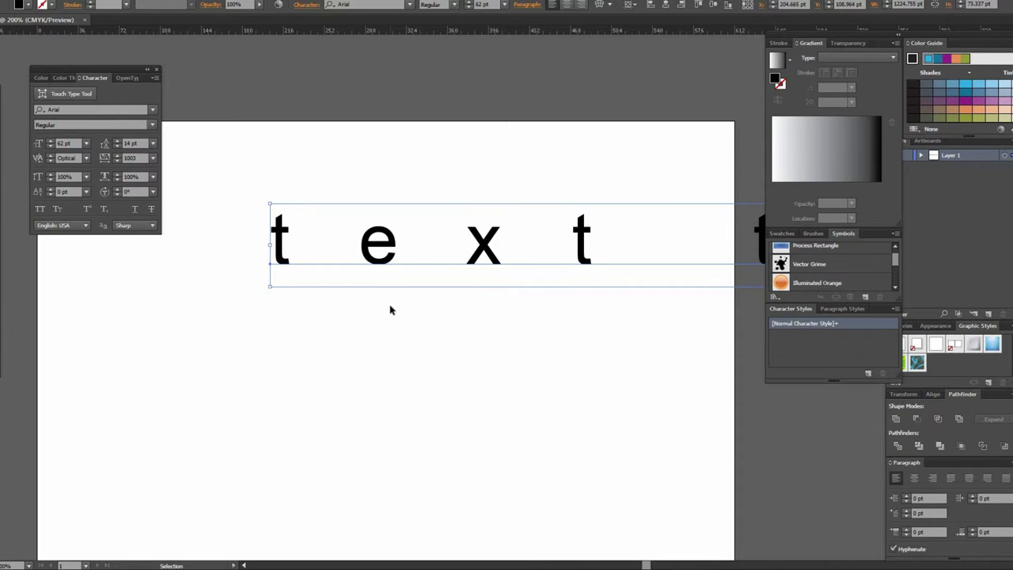
{"action": "key", "text": "ctrl+z"}
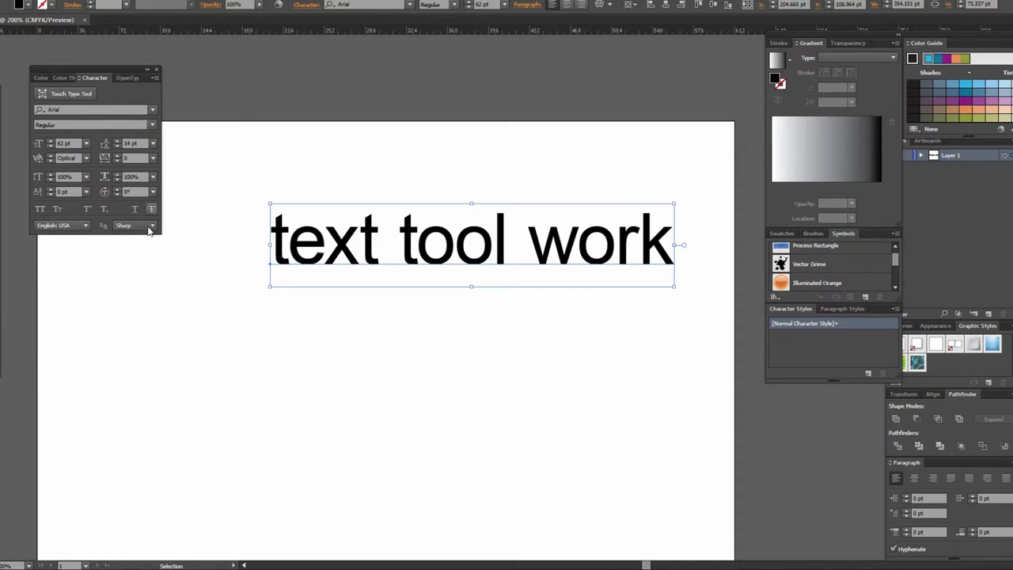
{"action": "left_click", "coordinate": [50, 174]}
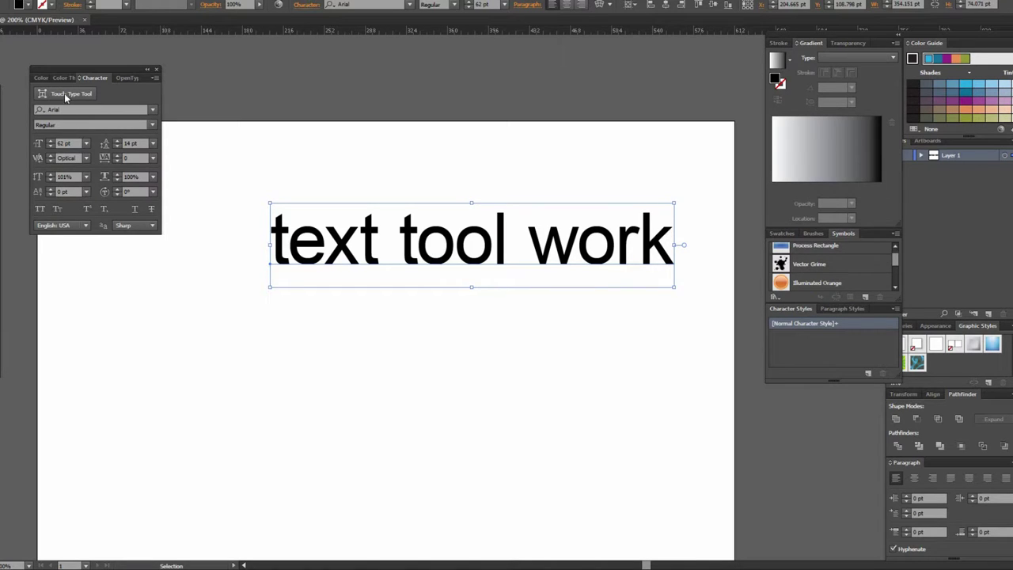
Test a 200% vertical scale, undo it, and raise the horizontal scale to 104%.
{"action": "left_click", "coordinate": [68, 177]}
{"action": "type", "text": "200"}
{"action": "key", "text": "Return"}
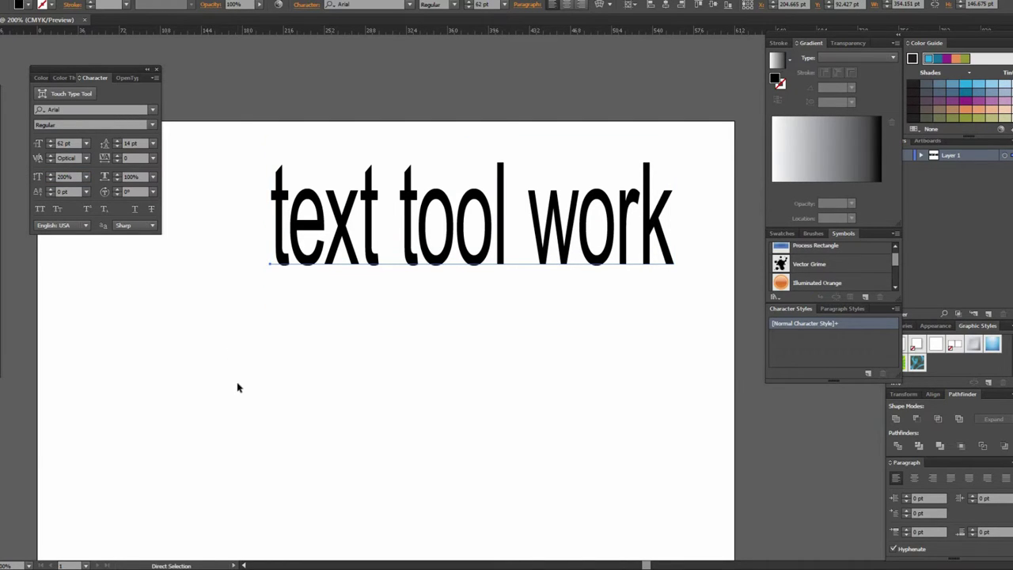
{"action": "key", "text": "ctrl+z"}
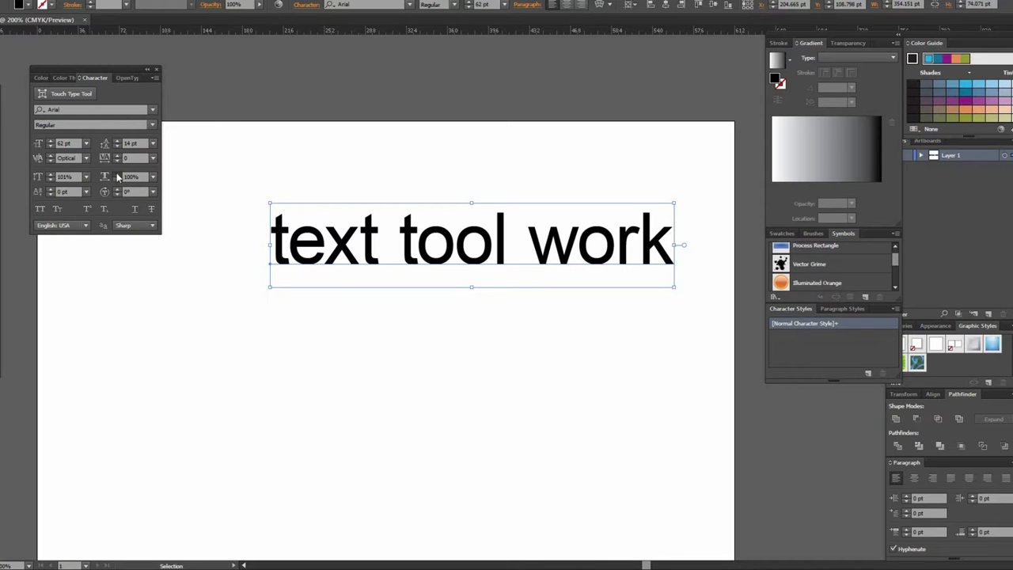
{"action": "left_click", "coordinate": [121, 176]}
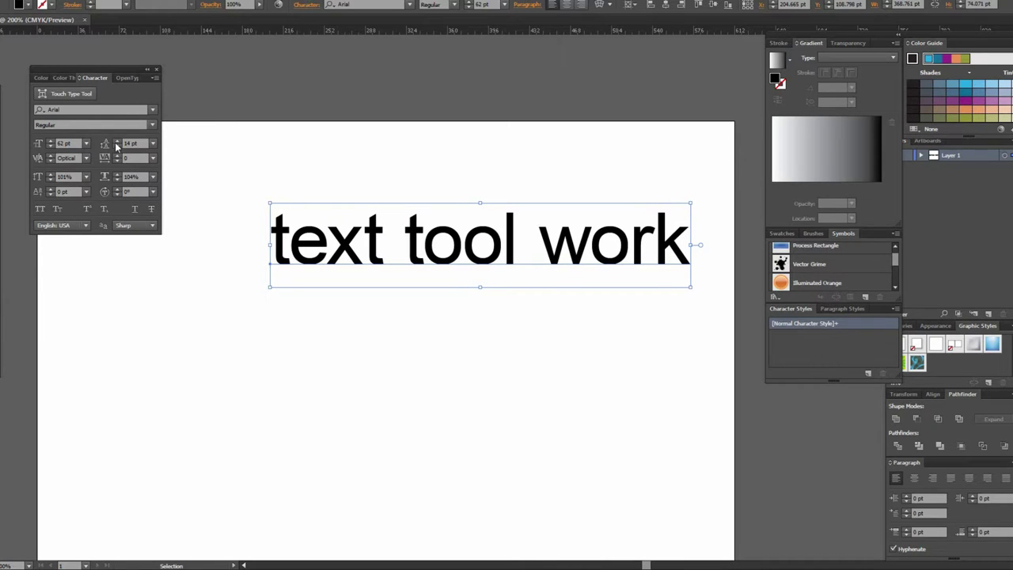
Test handle stretches and undo them, then scale the text up to about 555 × 112 pt.
{"action": "left_click_drag", "start_coordinate": [692, 245], "coordinate": [725, 246]}
{"action": "key", "text": "a"}
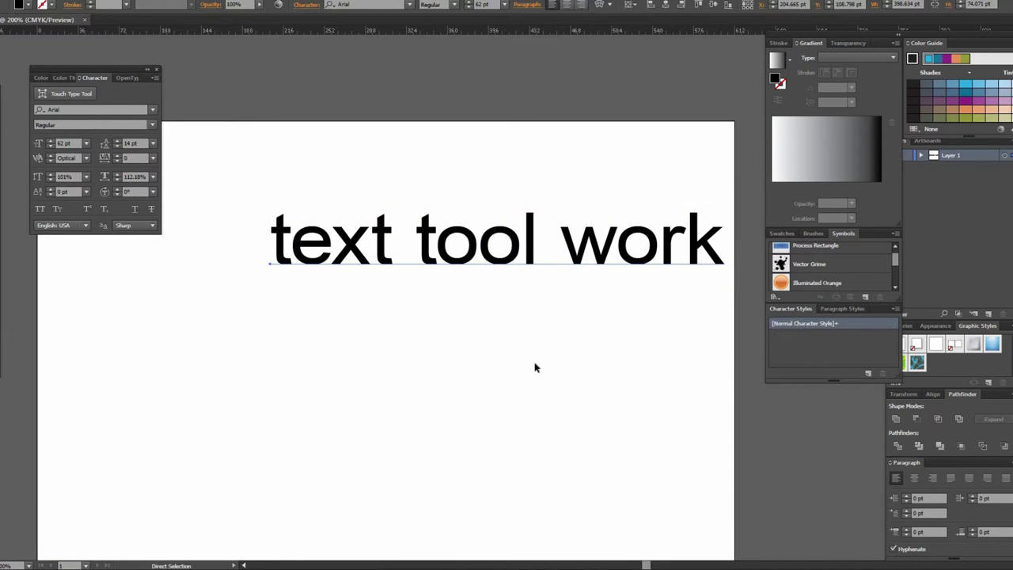
{"action": "key", "text": "v"}
{"action": "left_click_drag", "start_coordinate": [477, 205], "coordinate": [476, 172]}
{"action": "key", "text": "ctrl+z"}
{"action": "key", "text": "ctrl+z"}
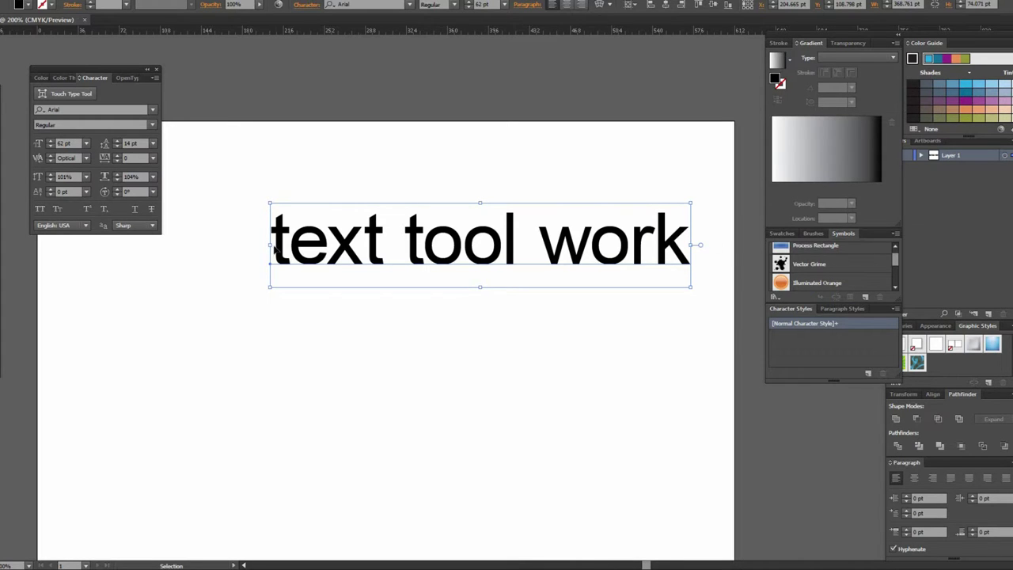
{"action": "left_click_drag", "start_coordinate": [269, 245], "coordinate": [234, 245]}
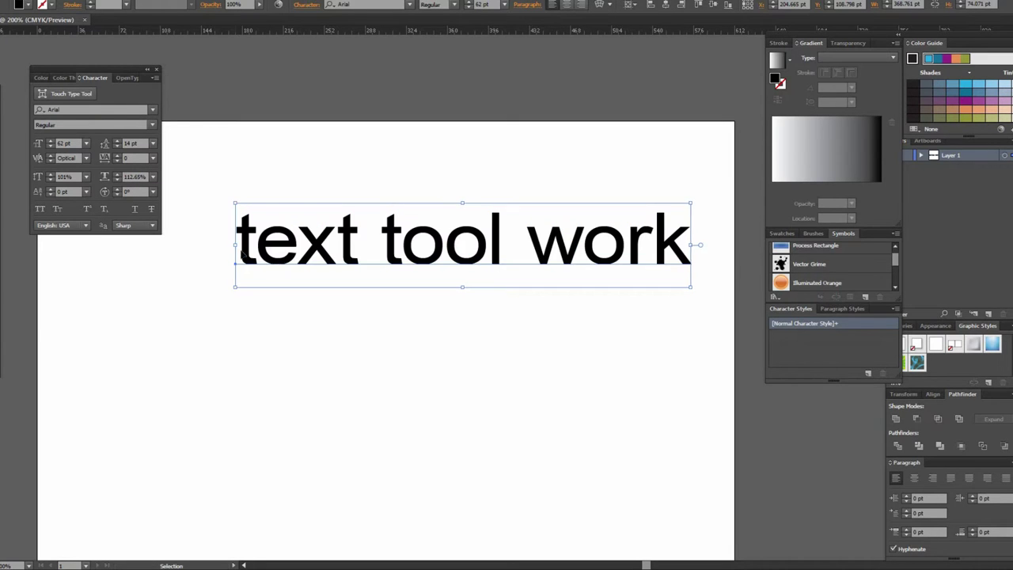
{"action": "key", "text": "a"}
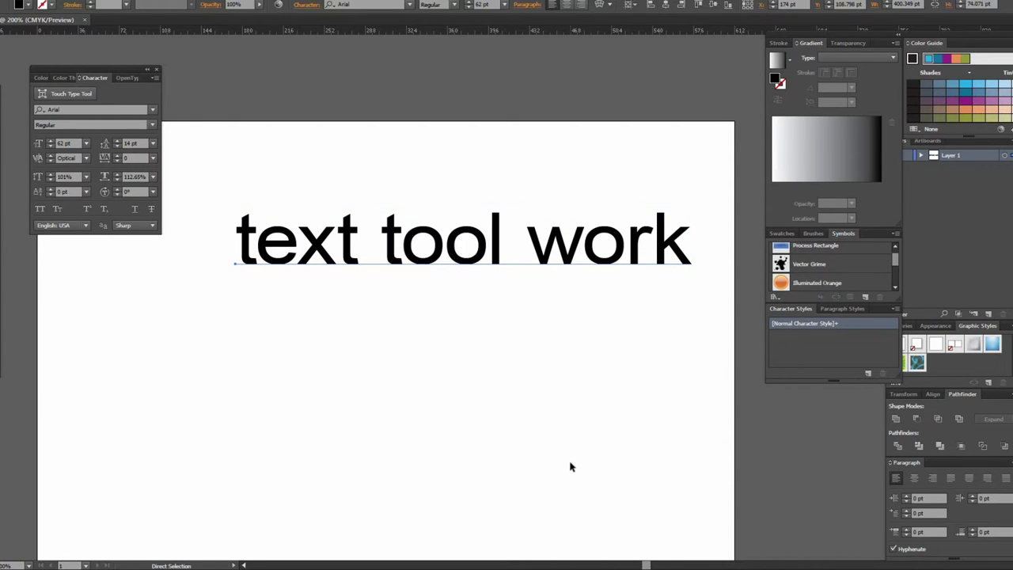
{"action": "key", "text": "ctrl+z"}
{"action": "key", "text": "v"}
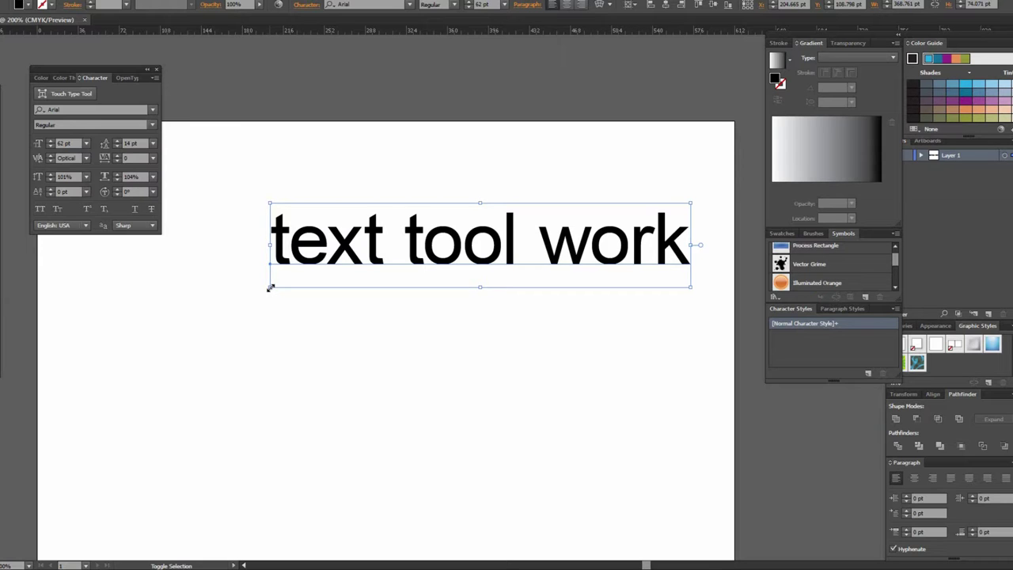
{"action": "left_click_drag", "start_coordinate": [270, 287], "coordinate": [57, 353]}
Align the enlarged 93 pt 'text tool work' line to the artboard's horizontal centre.
{"action": "left_click", "coordinate": [348, 453]}
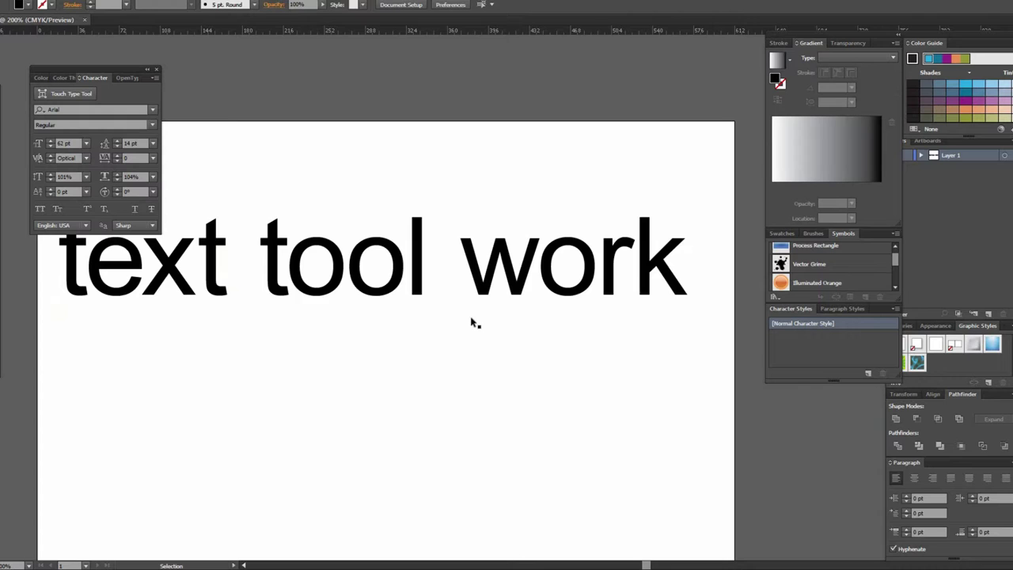
{"action": "left_click", "coordinate": [440, 280]}
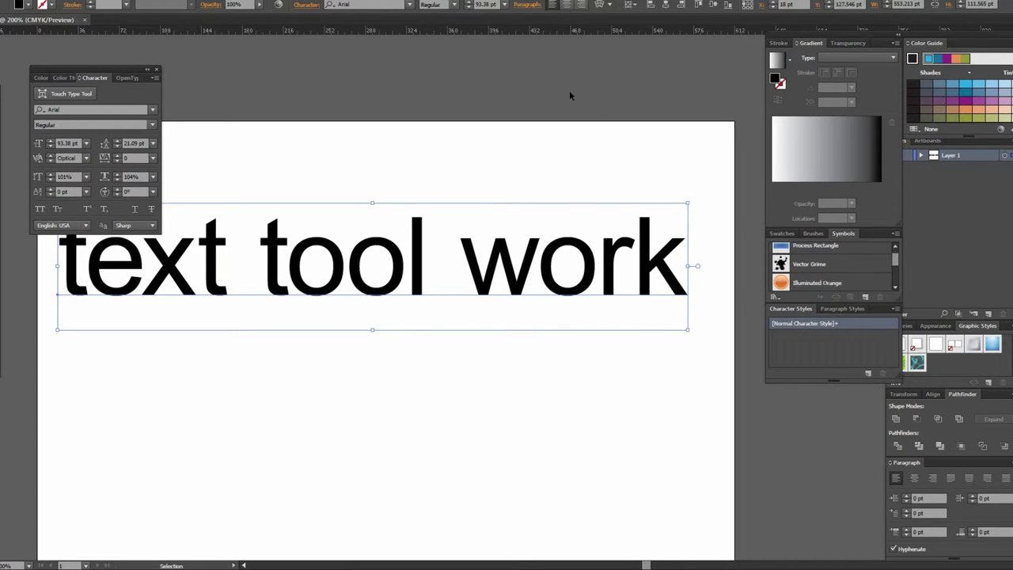
{"action": "left_click", "coordinate": [633, 5]}
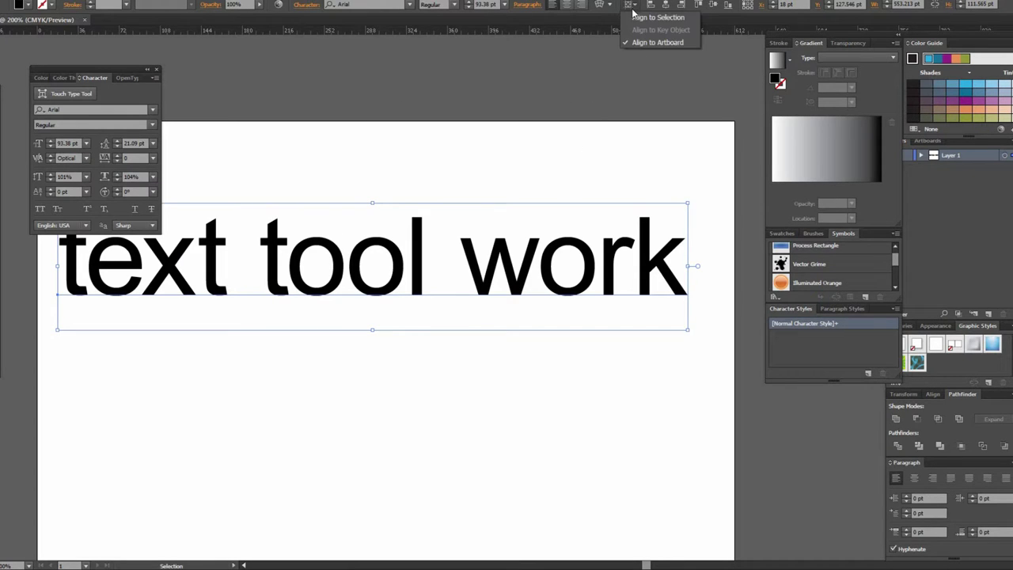
{"action": "left_click", "coordinate": [647, 43]}
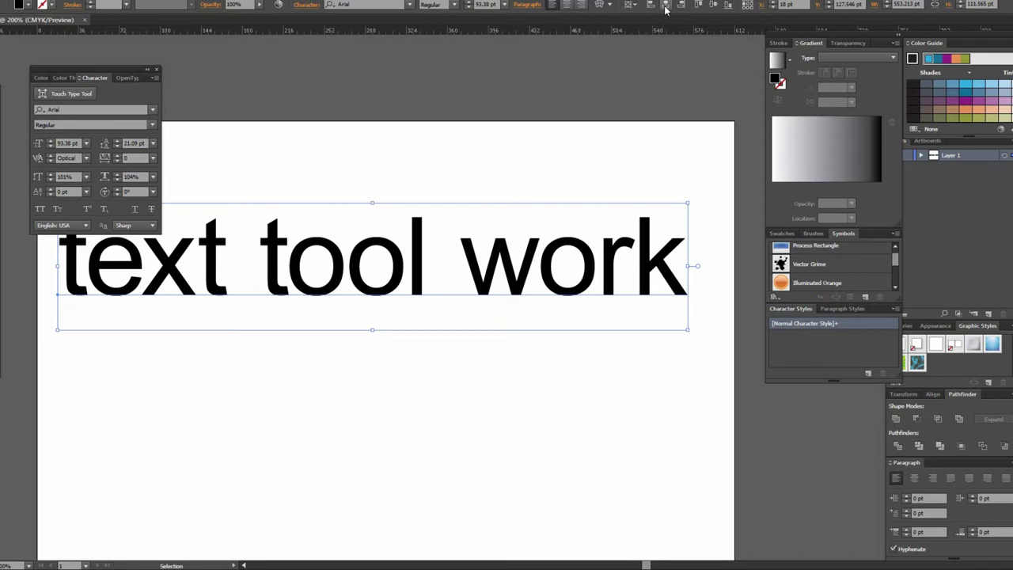
{"action": "left_click", "coordinate": [665, 6]}
{"action": "left_click", "coordinate": [432, 472]}
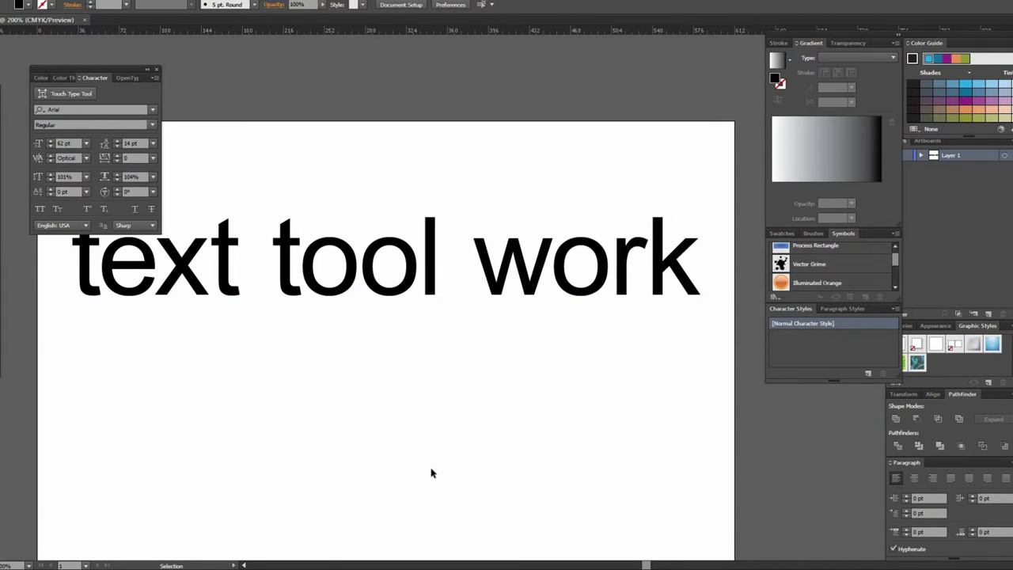
Try Character Rotation up to 25° on the line, then undo back to 0°.
{"action": "left_click_drag", "start_coordinate": [361, 294], "coordinate": [426, 324]}
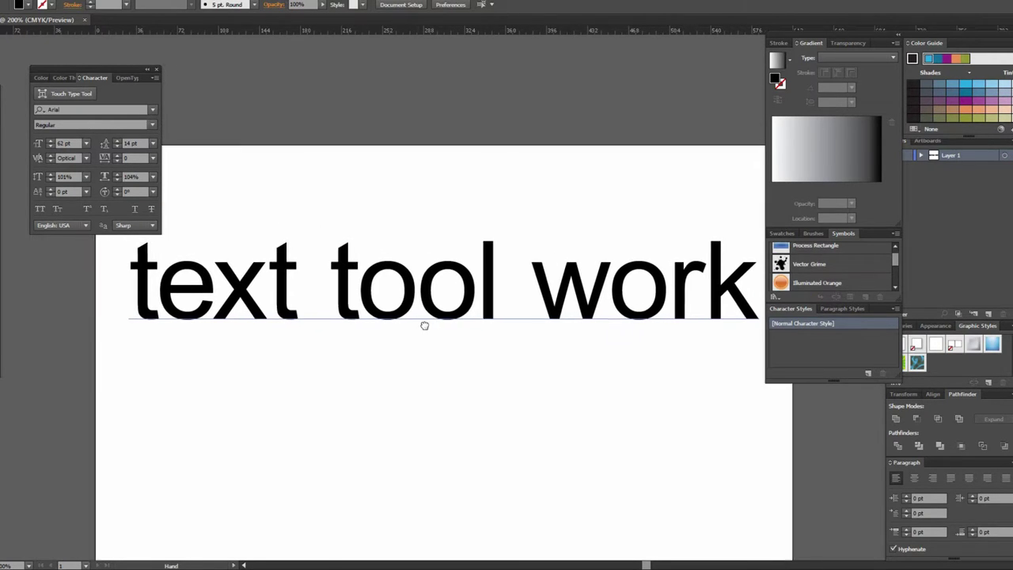
{"action": "left_click", "coordinate": [288, 309]}
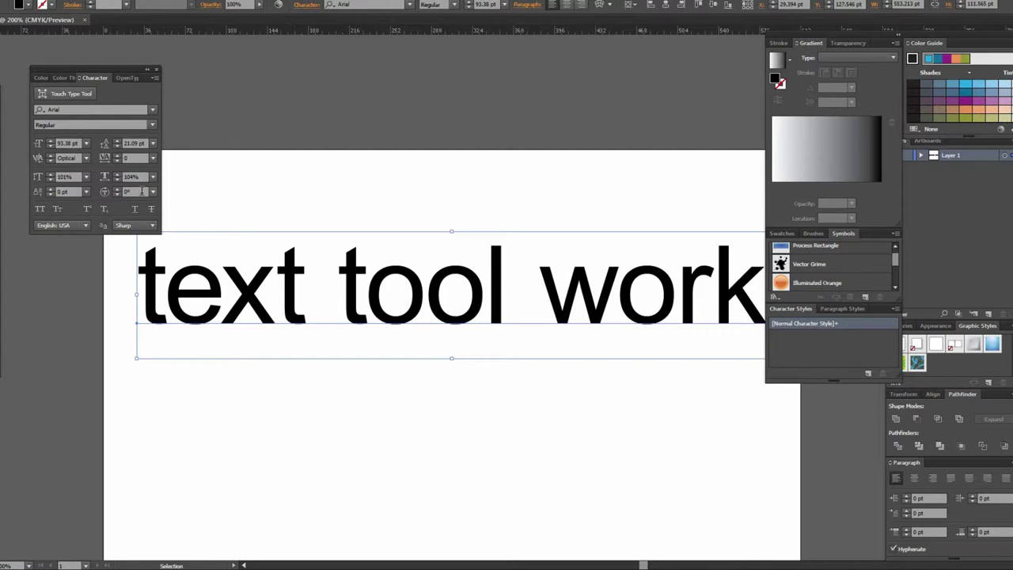
{"action": "left_click", "coordinate": [118, 189]}
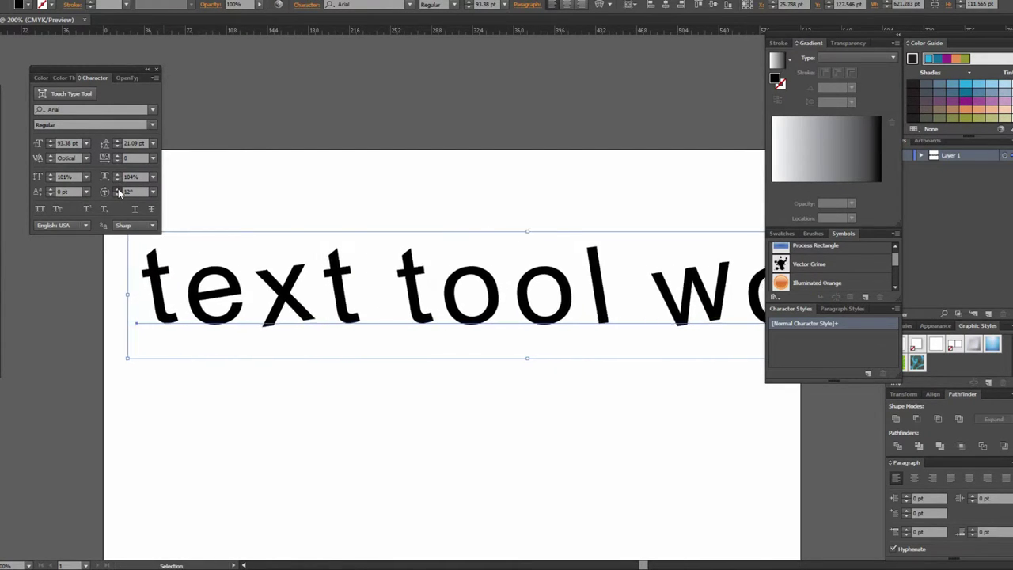
{"action": "left_click", "coordinate": [118, 191]}
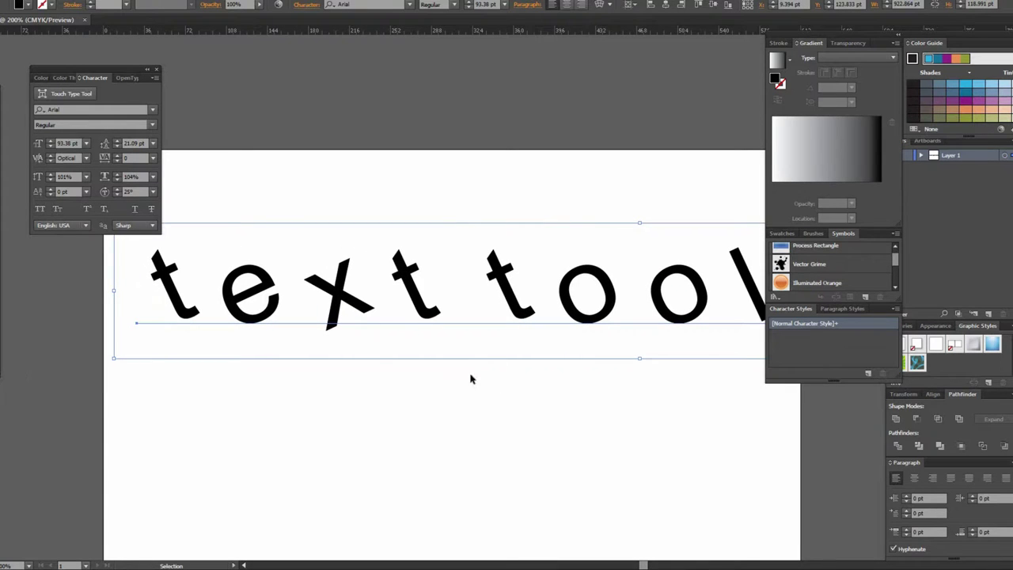
{"action": "key", "text": "ctrl+z"}
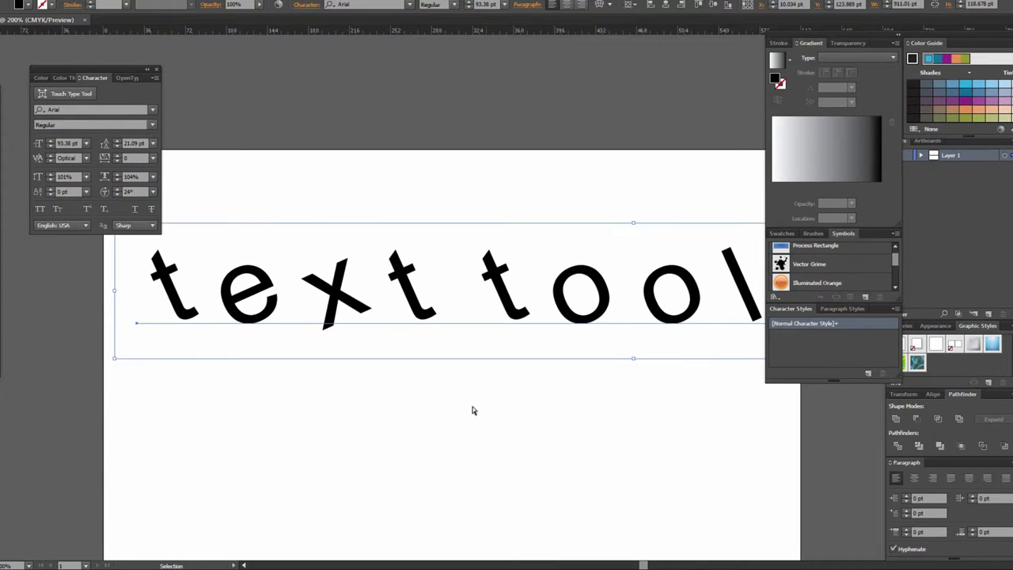
{"action": "key", "text": "ctrl+z"}
{"action": "key", "text": "ctrl+z"}
{"action": "key", "text": "ctrl+z"}
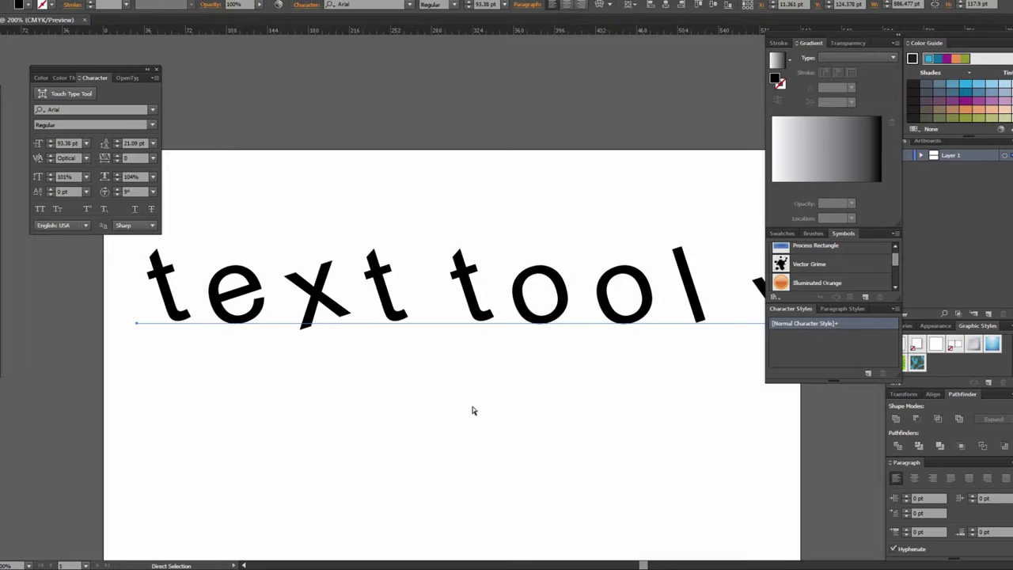
{"action": "key", "text": "ctrl+z"}
{"action": "left_click", "coordinate": [322, 316]}
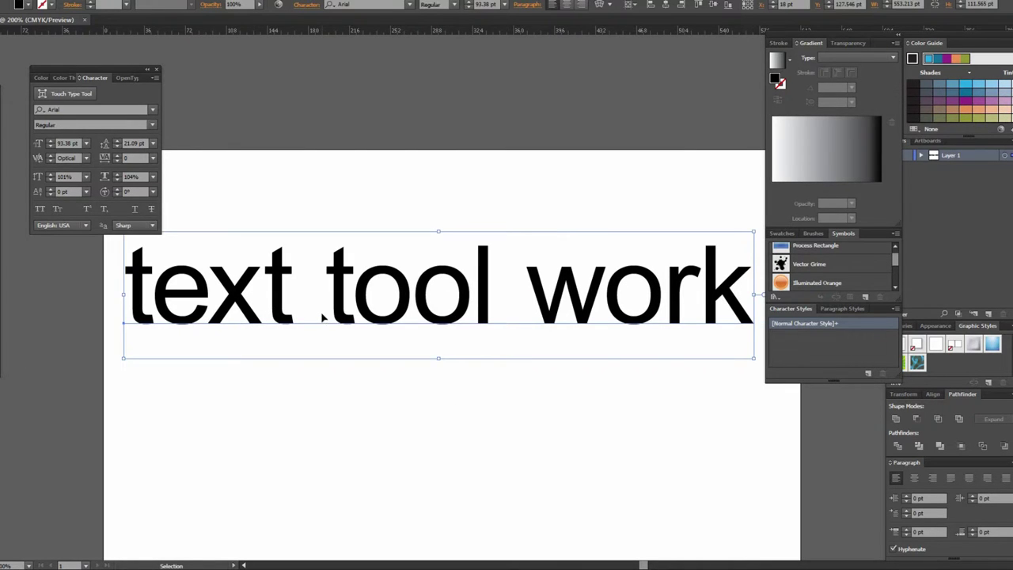
Select the final t of 'text tool work' and tilt it with Character Rotation.
{"action": "double_click", "coordinate": [297, 315]}
{"action": "key", "text": "ctrl+a"}
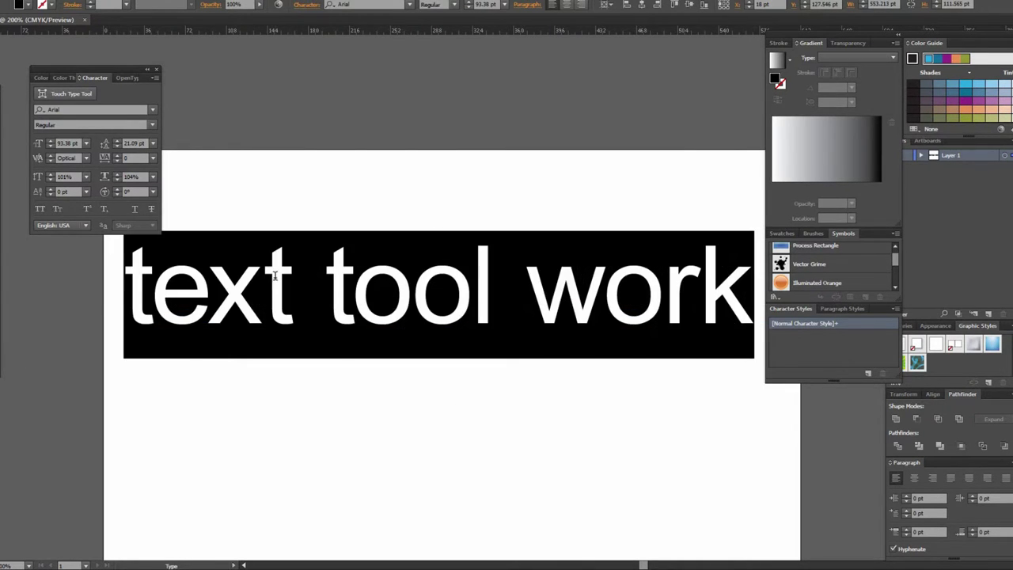
{"action": "left_click", "coordinate": [275, 275]}
{"action": "key", "text": "shift+Right"}
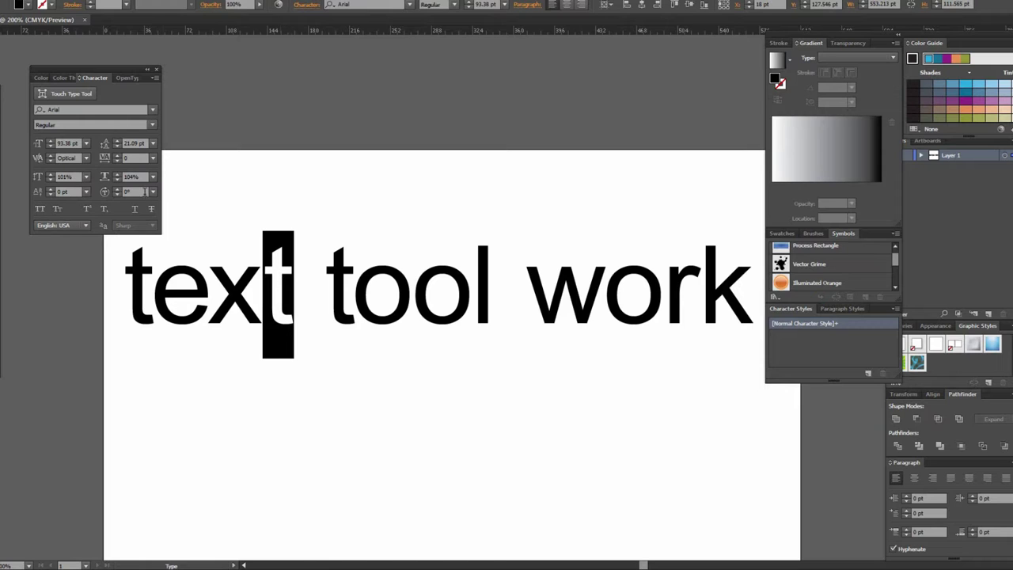
{"action": "left_click", "coordinate": [117, 190]}
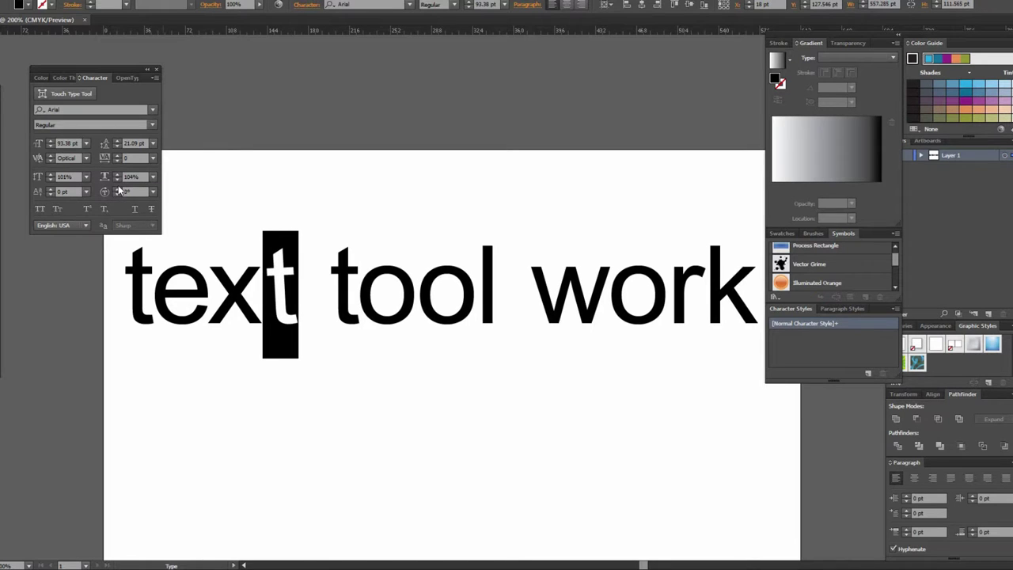
{"action": "left_click", "coordinate": [117, 191]}
{"action": "left_click", "coordinate": [117, 190]}
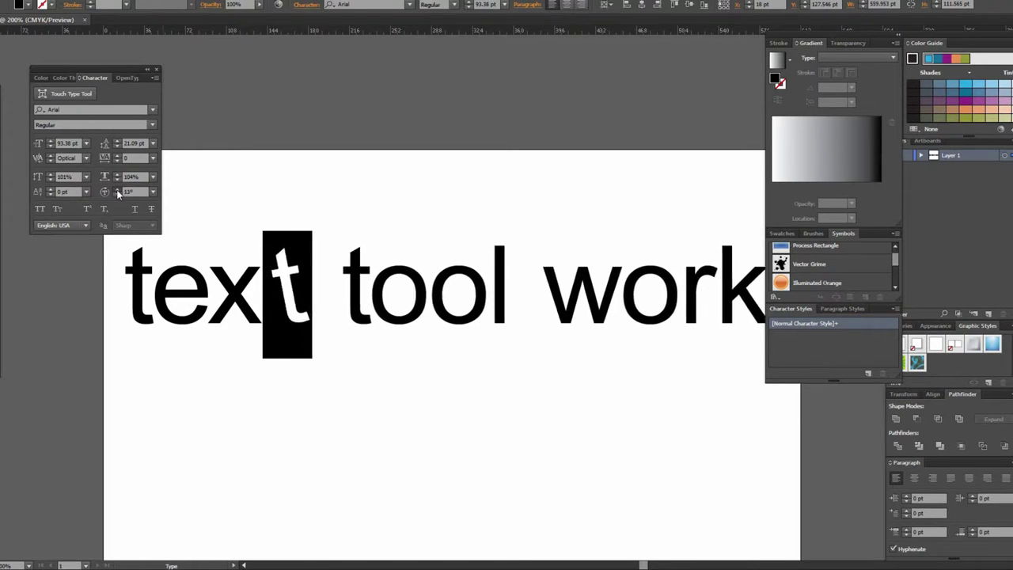
{"action": "left_click", "coordinate": [117, 190]}
{"action": "left_click", "coordinate": [118, 190]}
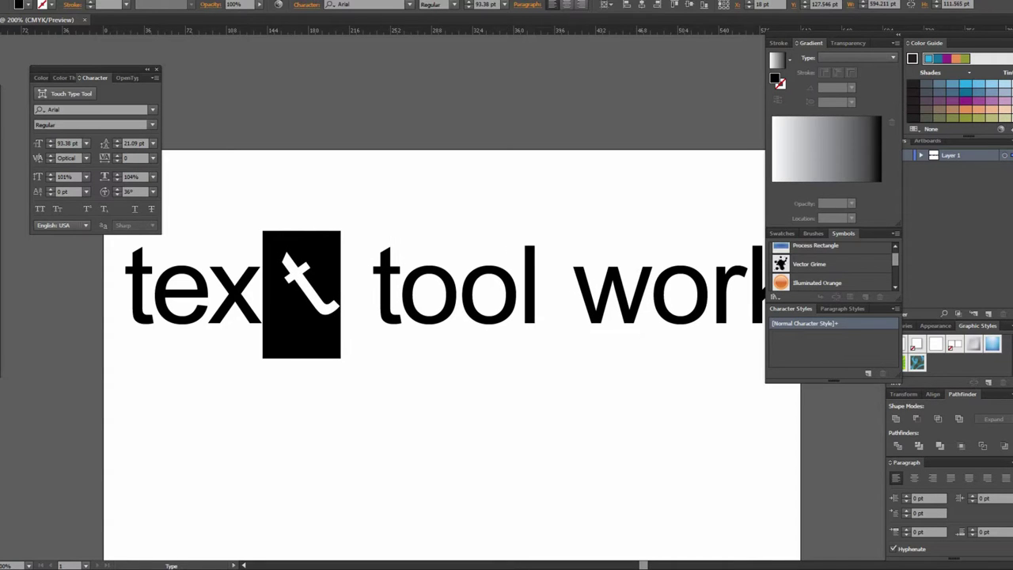
{"action": "key", "text": "Escape"}
{"action": "left_click", "coordinate": [427, 440]}
Set the t's Character Rotation back to 0° so the line reads upright.
{"action": "left_click_drag", "start_coordinate": [481, 382], "coordinate": [467, 407]}
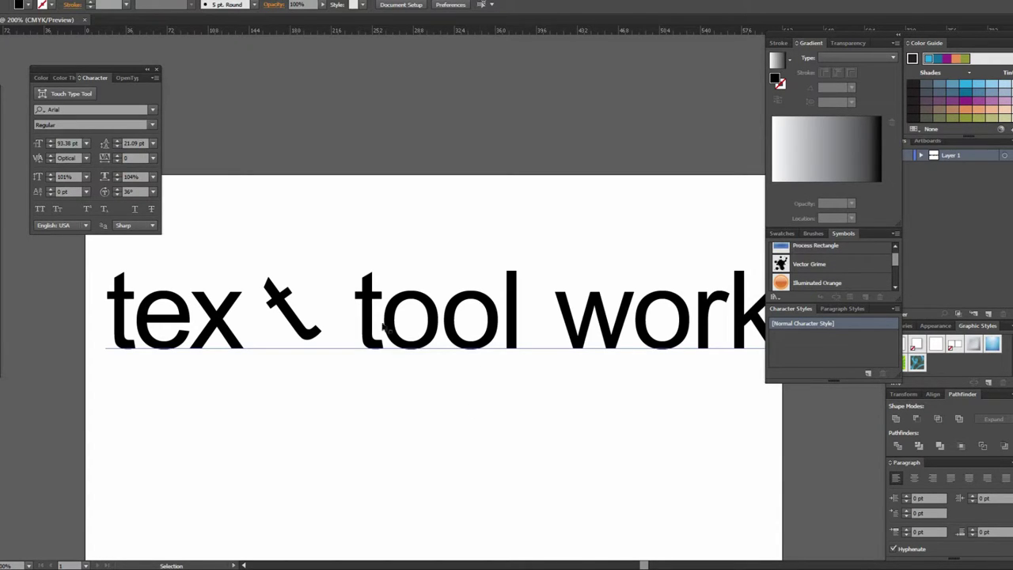
{"action": "key", "text": "a"}
{"action": "key", "text": "ctrl+z"}
{"action": "key", "text": "ctrl+z"}
{"action": "key", "text": "v"}
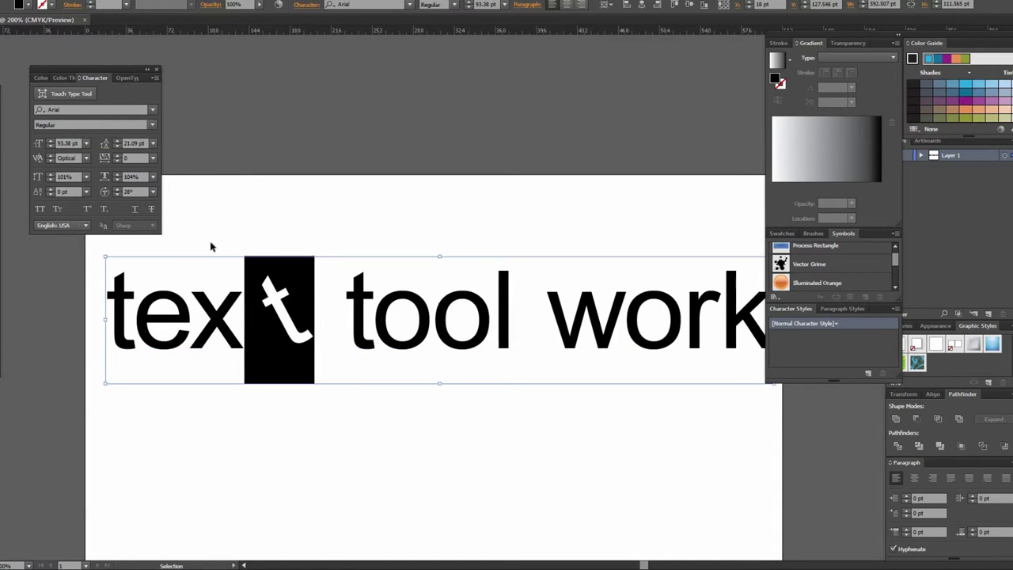
{"action": "left_click", "coordinate": [132, 193]}
{"action": "type", "text": "0"}
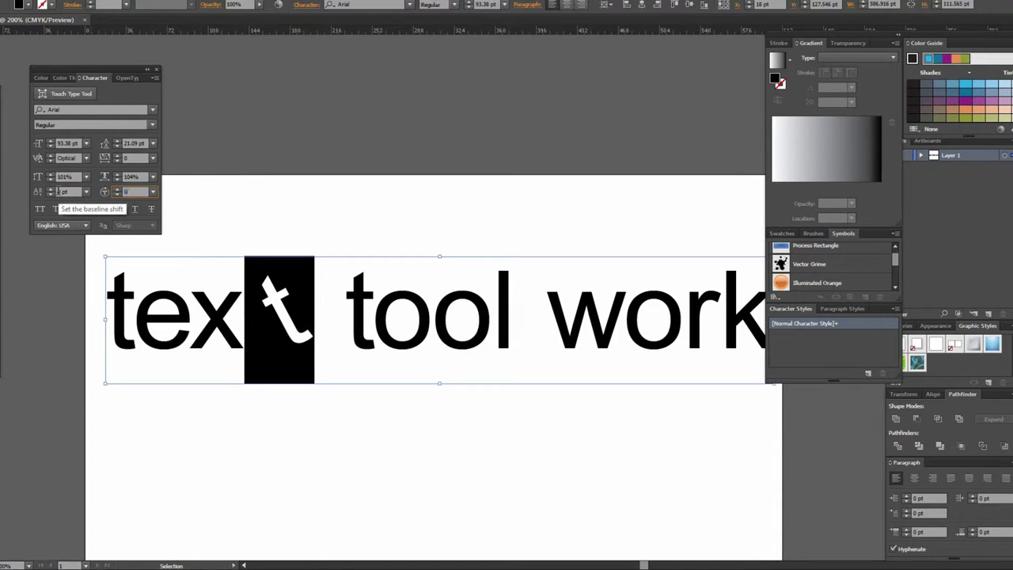
{"action": "key", "text": "Return"}
{"action": "key", "text": "Escape"}
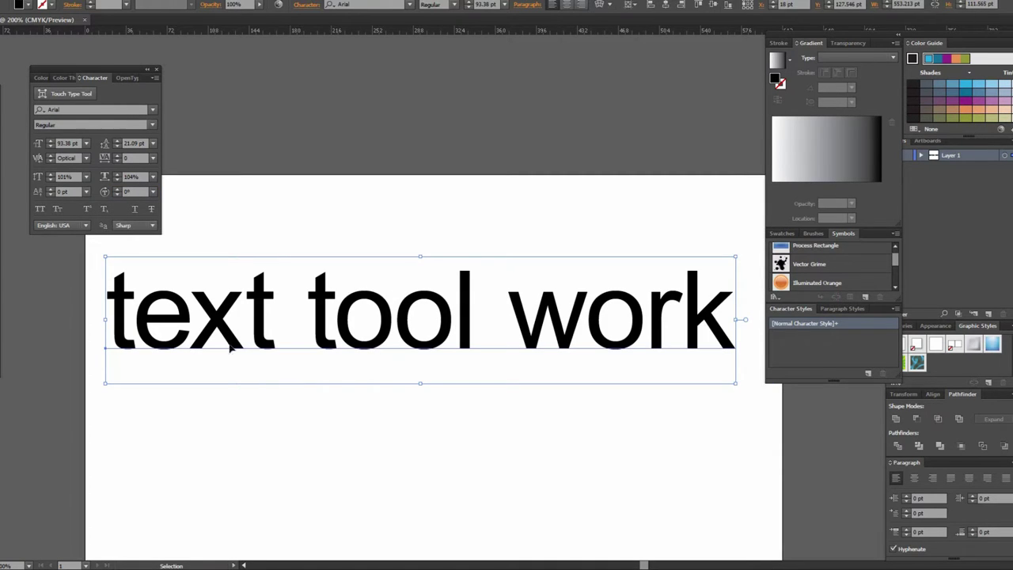
Try All Caps on the text, undo it, then apply Small Caps.
{"action": "left_click_drag", "start_coordinate": [249, 406], "coordinate": [61, 236]}
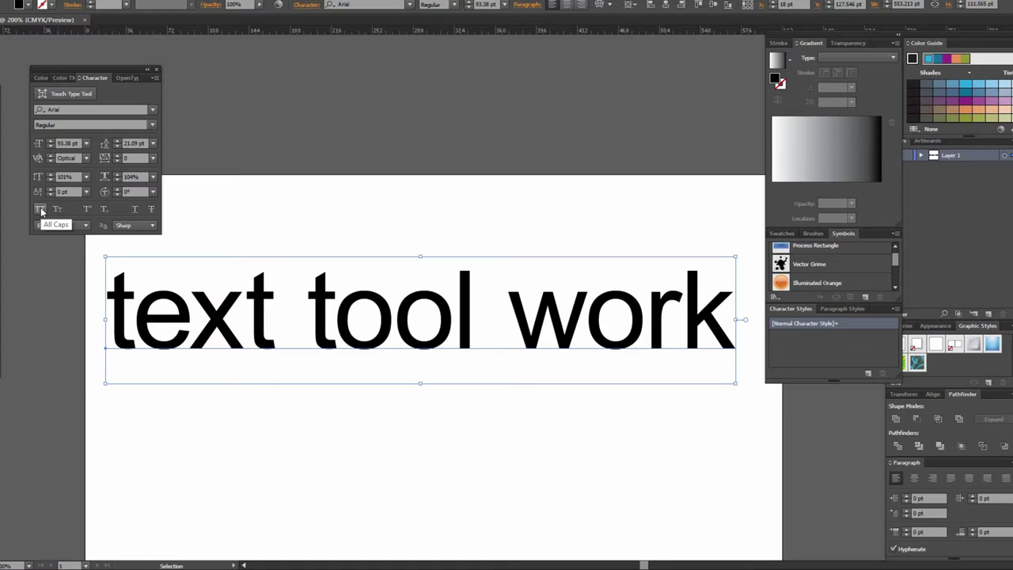
{"action": "left_click", "coordinate": [41, 210]}
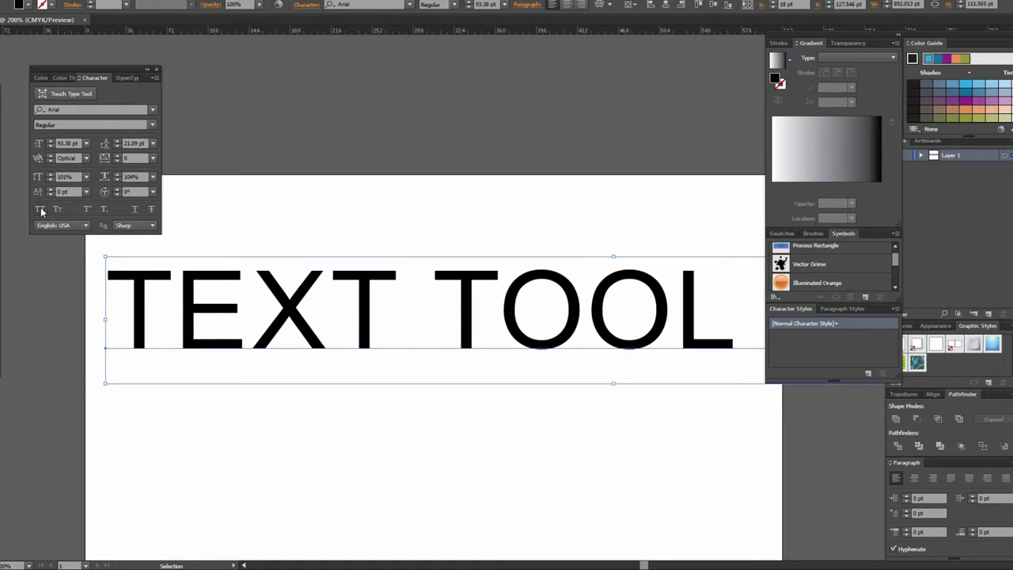
{"action": "key", "text": "a"}
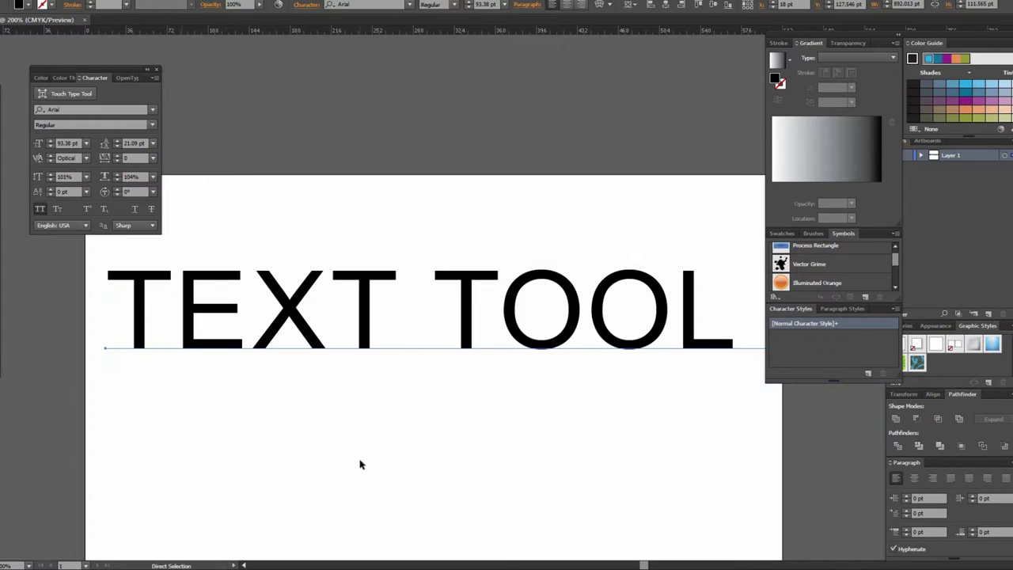
{"action": "key", "text": "ctrl+z"}
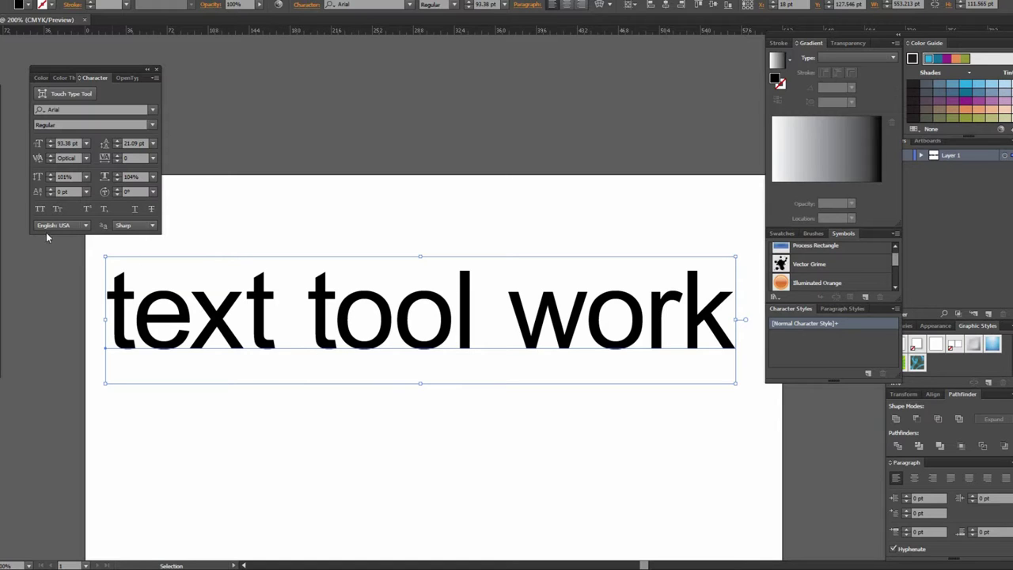
{"action": "left_click", "coordinate": [40, 209]}
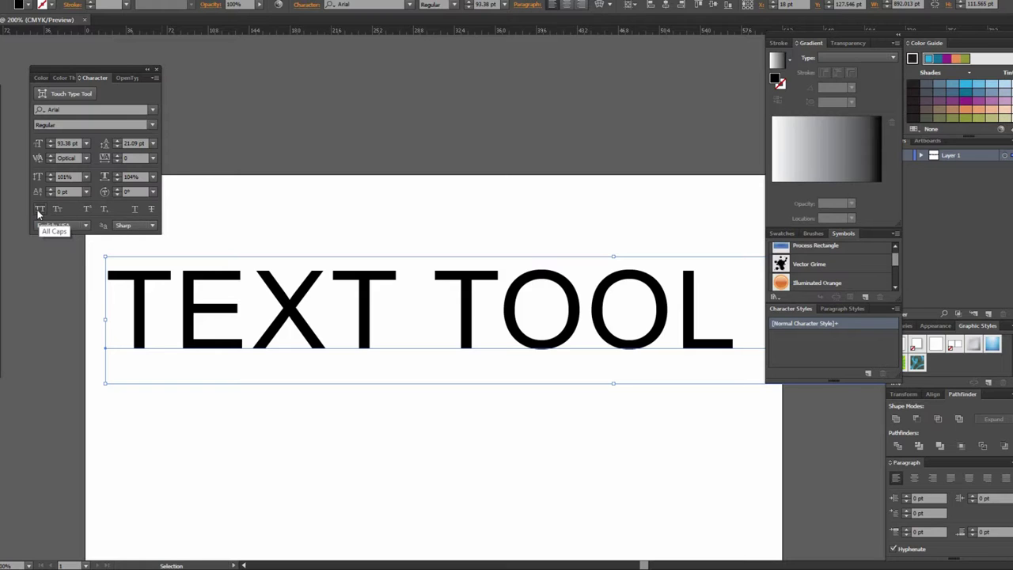
{"action": "key", "text": "a"}
{"action": "key", "text": "ctrl+shift+k"}
{"action": "key", "text": "v"}
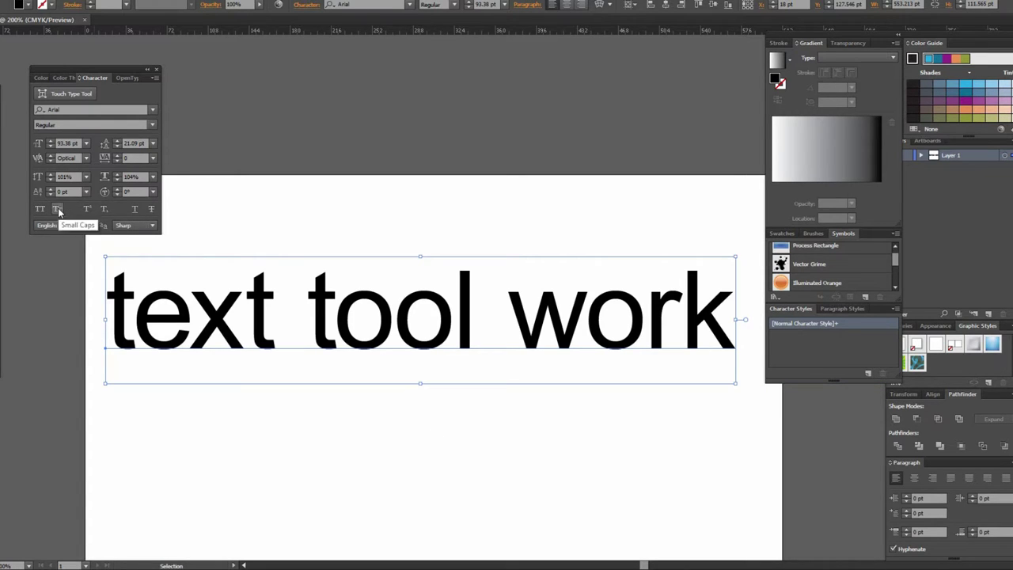
{"action": "left_click", "coordinate": [57, 209]}
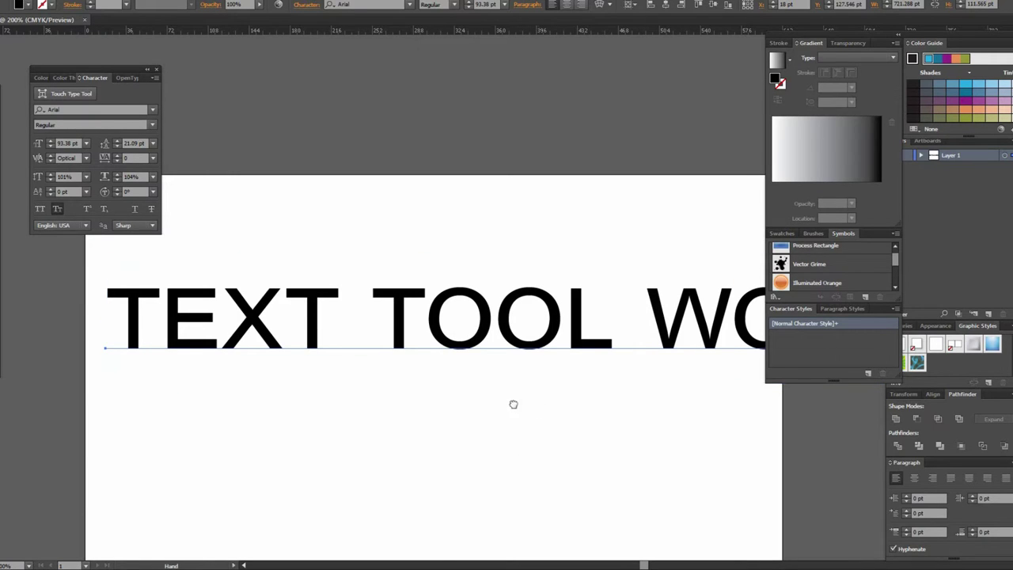
Zoom out and scale the TEXT TOOL WORK line down to a smaller size.
{"action": "scroll", "coordinate": [317, 316], "scroll_direction": "right", "scroll_amount": 1}
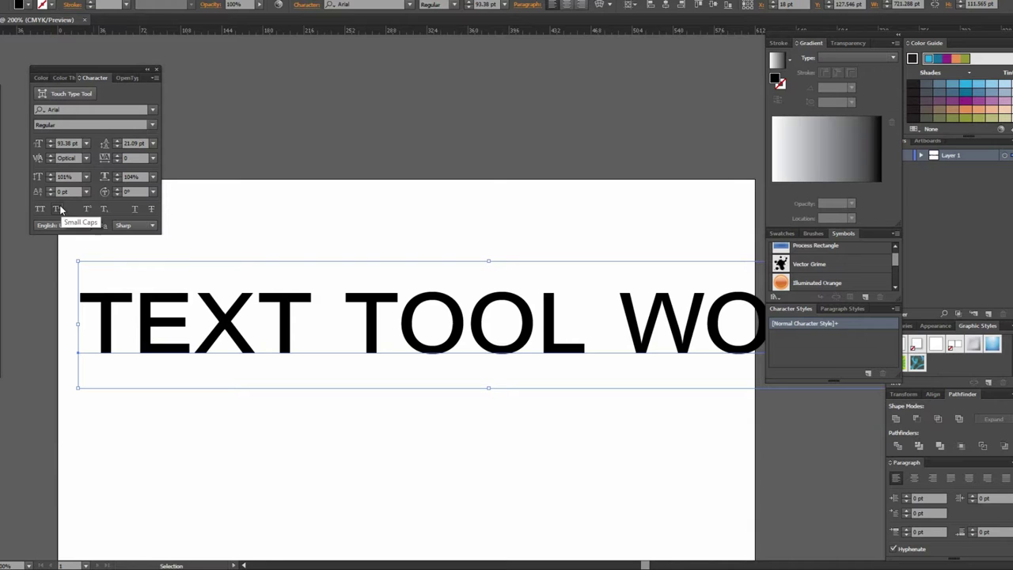
{"action": "key", "text": "ctrl+space"}
{"action": "left_click", "coordinate": [546, 363], "text": "alt"}
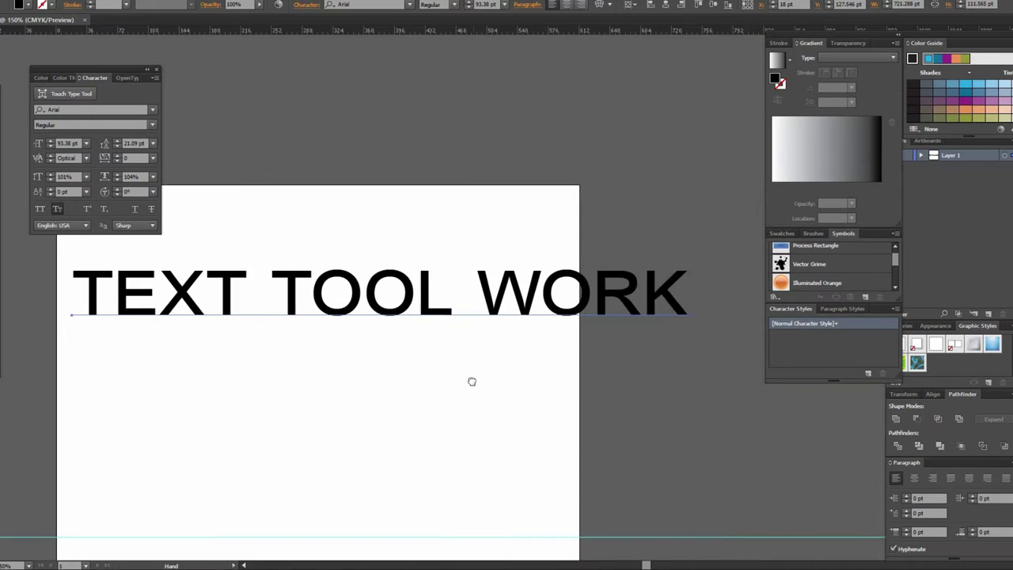
{"action": "key", "text": "v"}
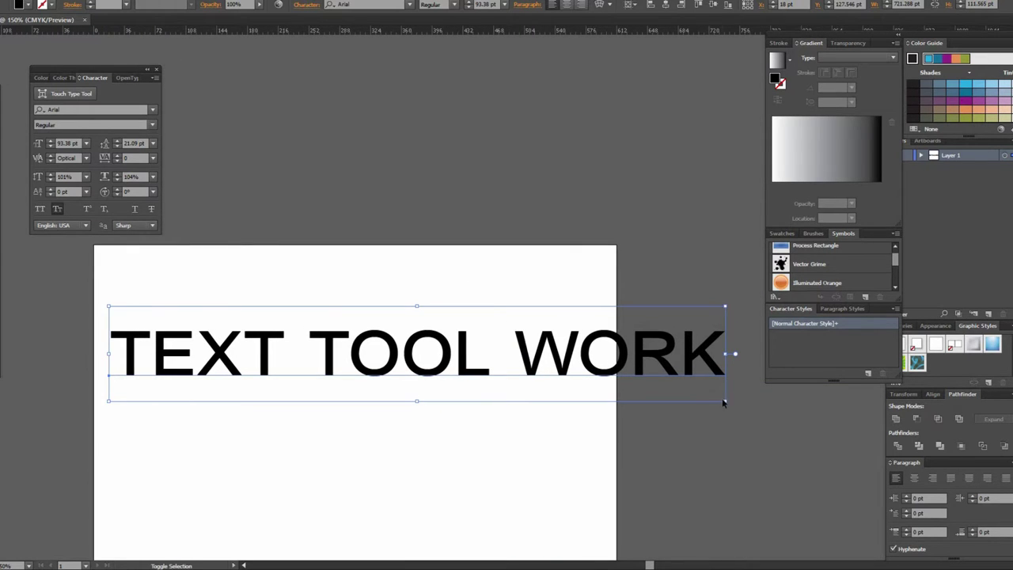
{"action": "left_click_drag", "start_coordinate": [708, 400], "coordinate": [500, 380]}
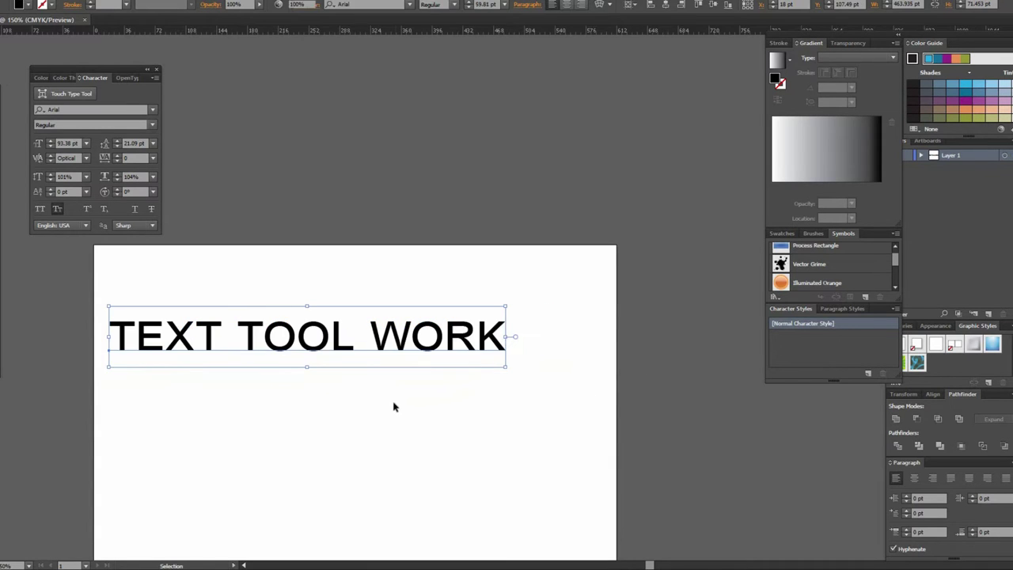
{"action": "left_click", "coordinate": [395, 407]}
{"action": "key", "text": "ctrl+plus"}
{"action": "key", "text": "t"}
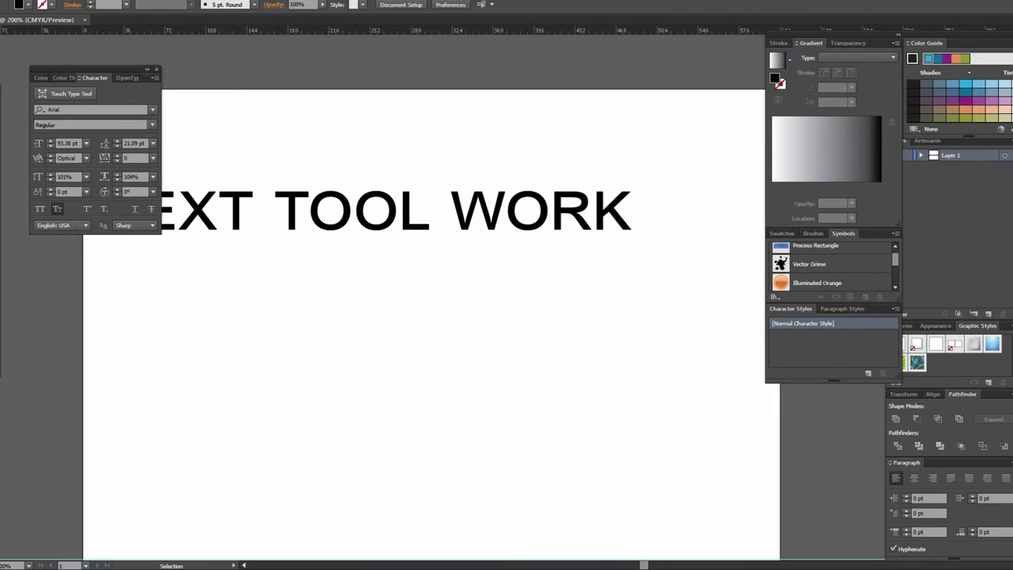
{"action": "left_click", "coordinate": [219, 326]}
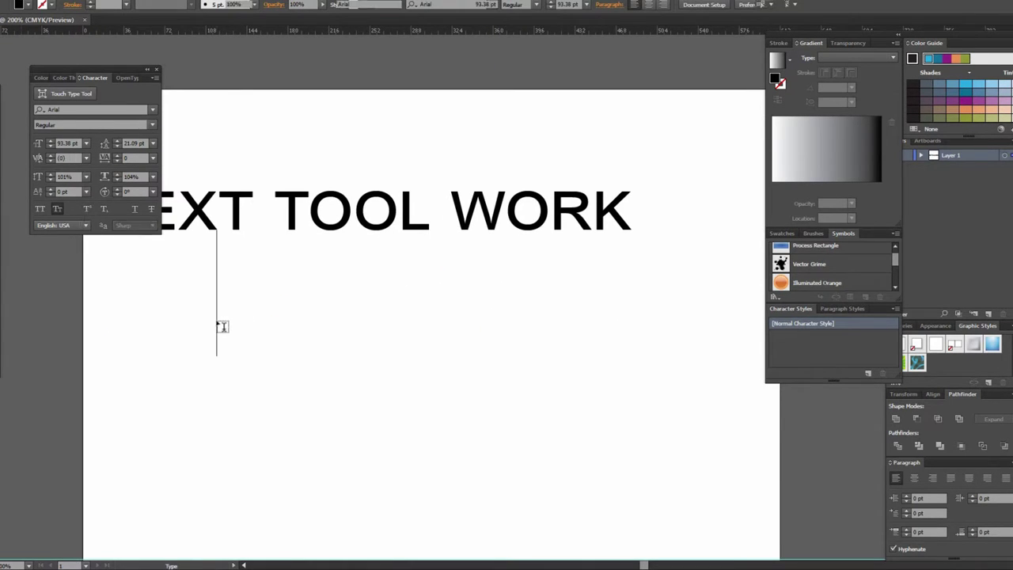
Type '10 2' below the heading, try Superscript on the 2, then undo it.
{"action": "type", "text": "10"}
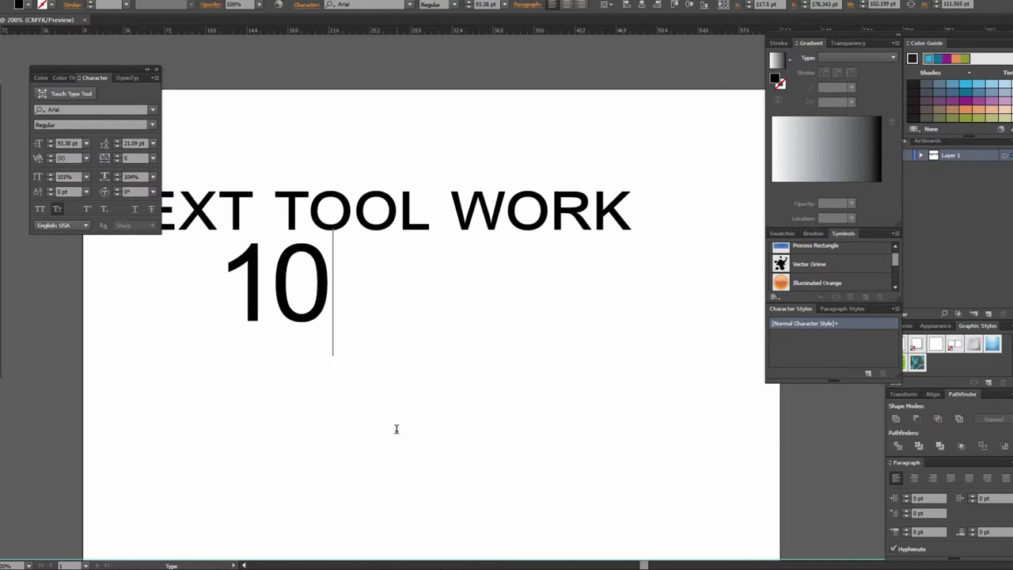
{"action": "type", "text": " 2"}
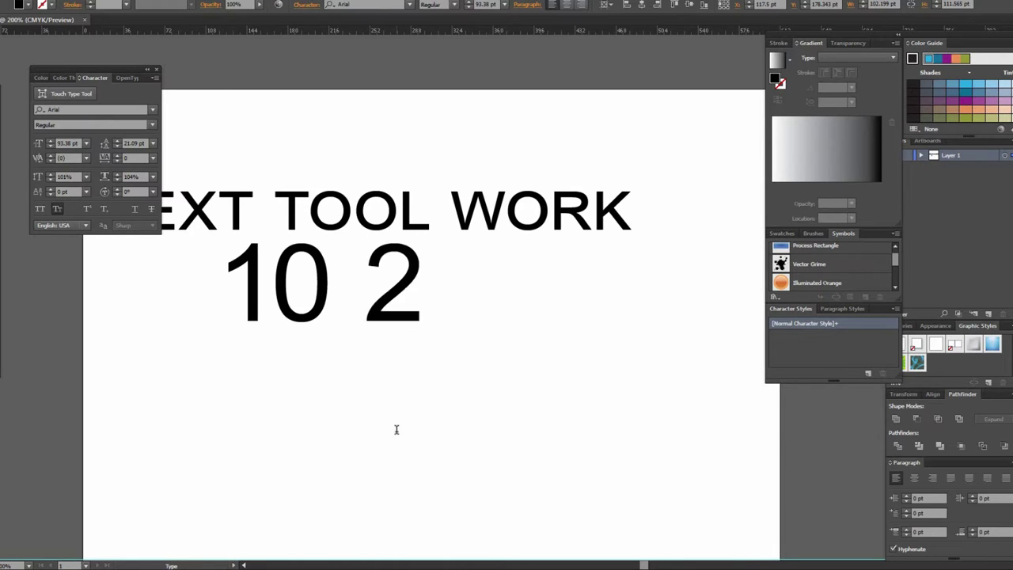
{"action": "left_click_drag", "start_coordinate": [417, 302], "coordinate": [352, 287]}
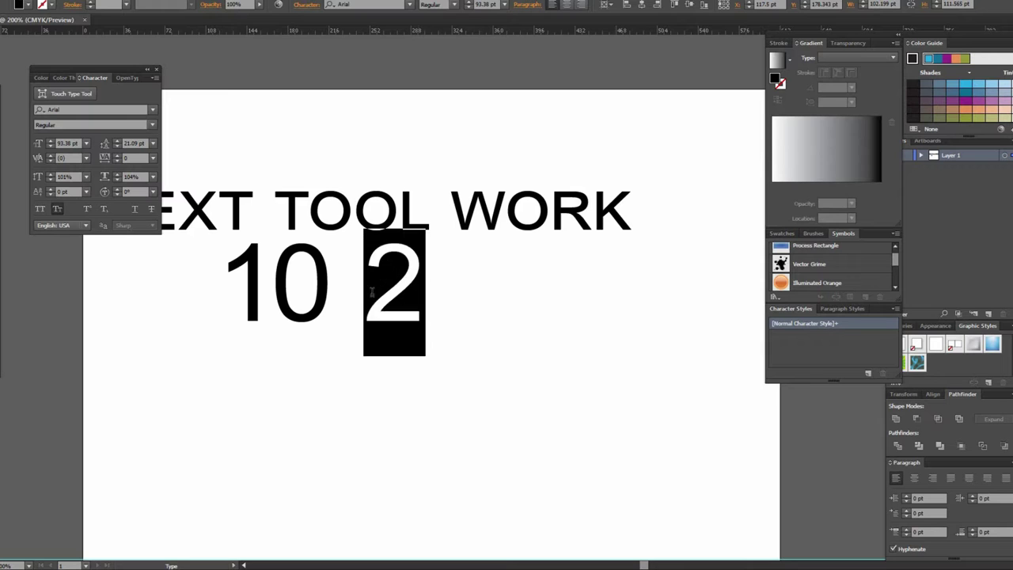
{"action": "left_click", "coordinate": [87, 209]}
{"action": "key", "text": "Escape"}
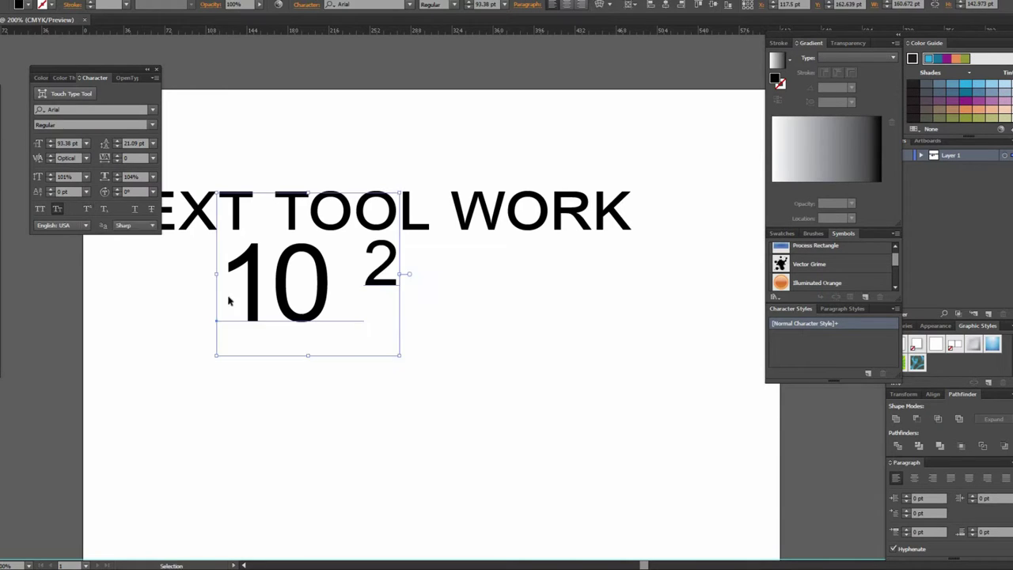
{"action": "left_click_drag", "start_coordinate": [316, 348], "coordinate": [316, 423]}
{"action": "left_click", "coordinate": [563, 448]}
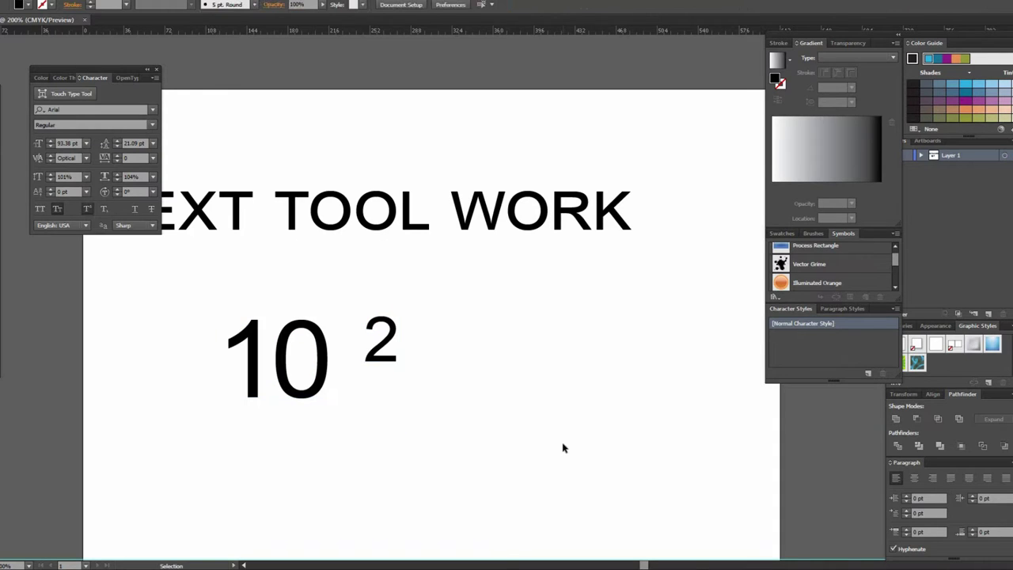
{"action": "key", "text": "a"}
{"action": "key", "text": "ctrl+z"}
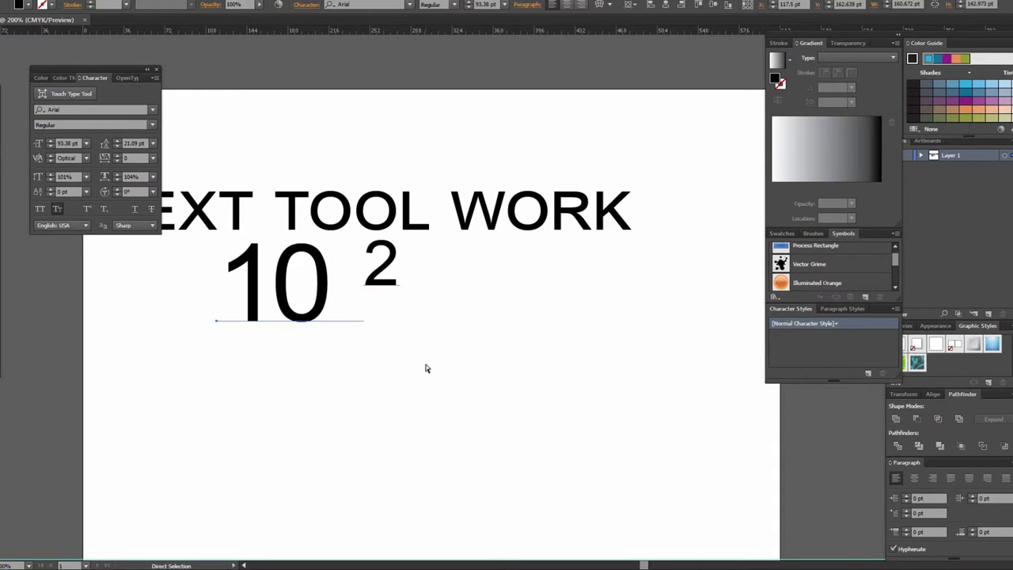
{"action": "key", "text": "ctrl+z"}
{"action": "left_click", "coordinate": [410, 314]}
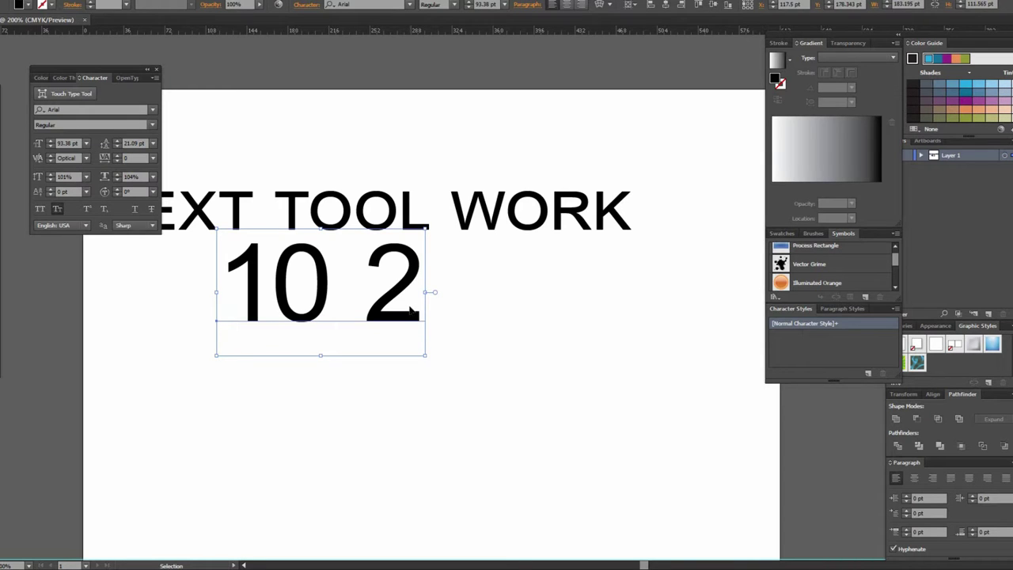
Select the 2 in '10 2' and set it as Subscript.
{"action": "double_click", "coordinate": [410, 312]}
{"action": "left_click_drag", "start_coordinate": [414, 293], "coordinate": [355, 261]}
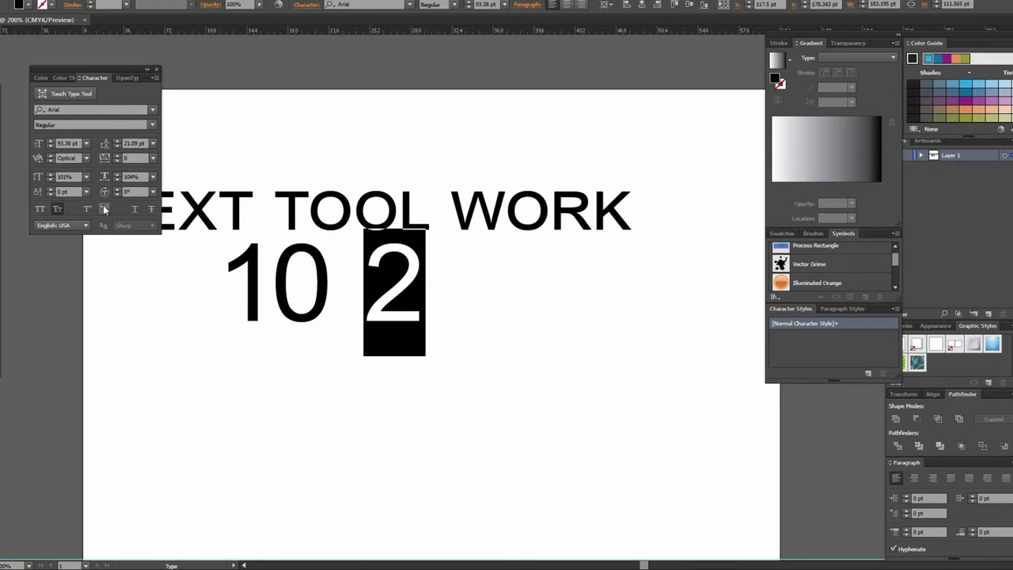
{"action": "left_click", "coordinate": [103, 208]}
{"action": "left_click", "coordinate": [11, 120]}
{"action": "left_click", "coordinate": [441, 361]}
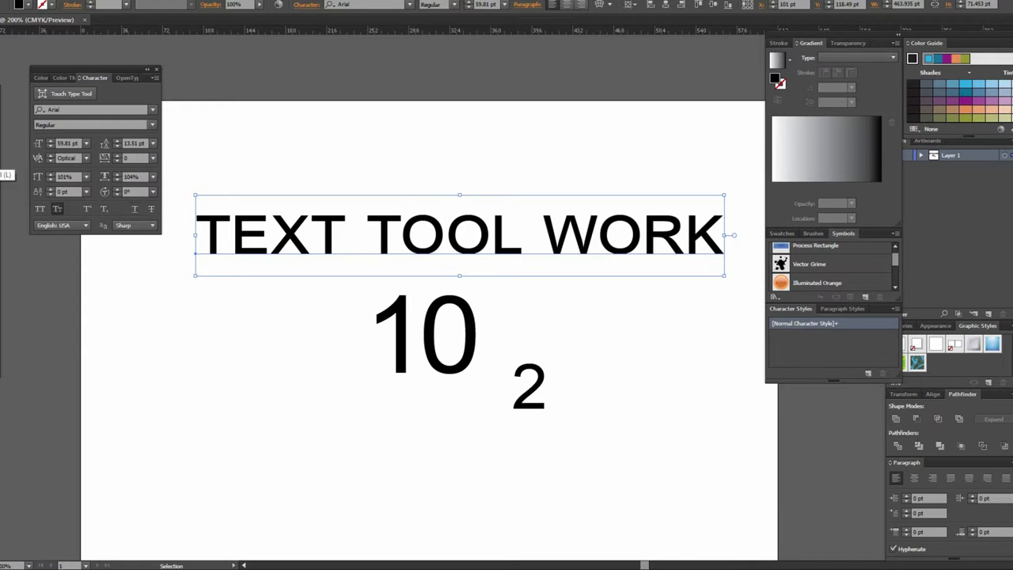
{"action": "left_click", "coordinate": [8, 176]}
Toggle Underline on TEXT TOOL WORK and the 10 2 text, then remove it from 10 2.
{"action": "left_click", "coordinate": [15, 164]}
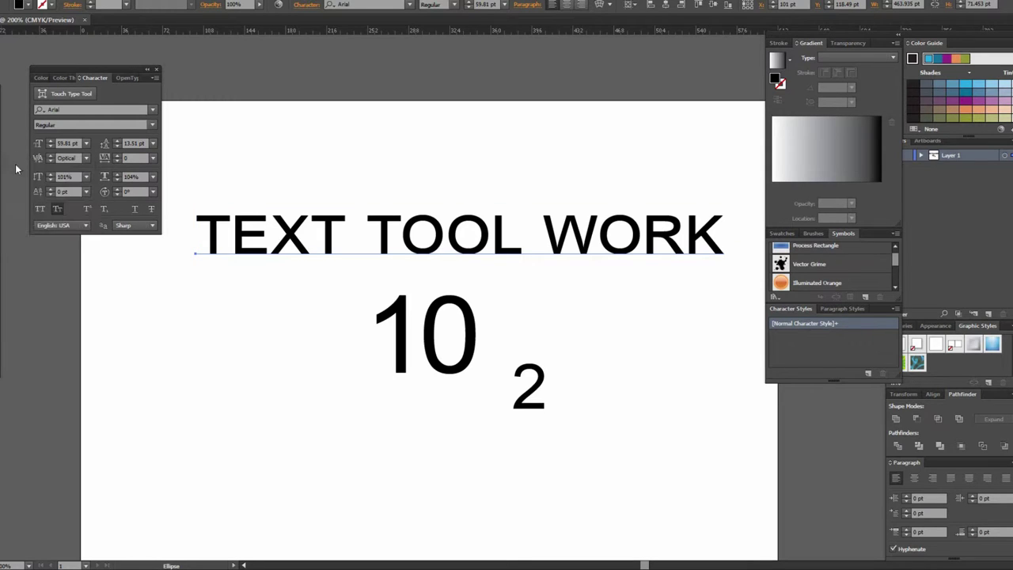
{"action": "key", "text": "v"}
{"action": "left_click", "coordinate": [294, 250]}
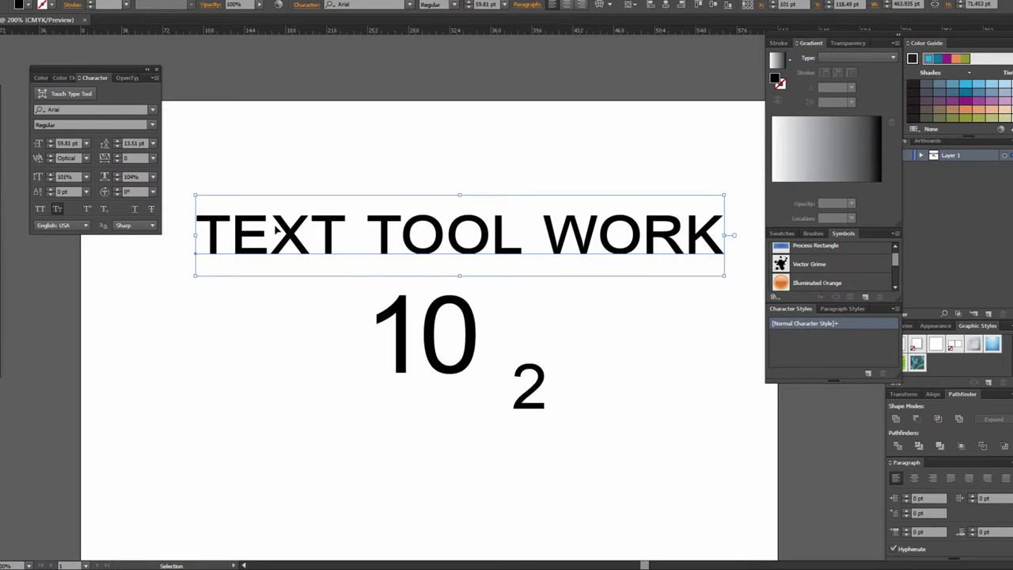
{"action": "left_click", "coordinate": [136, 210]}
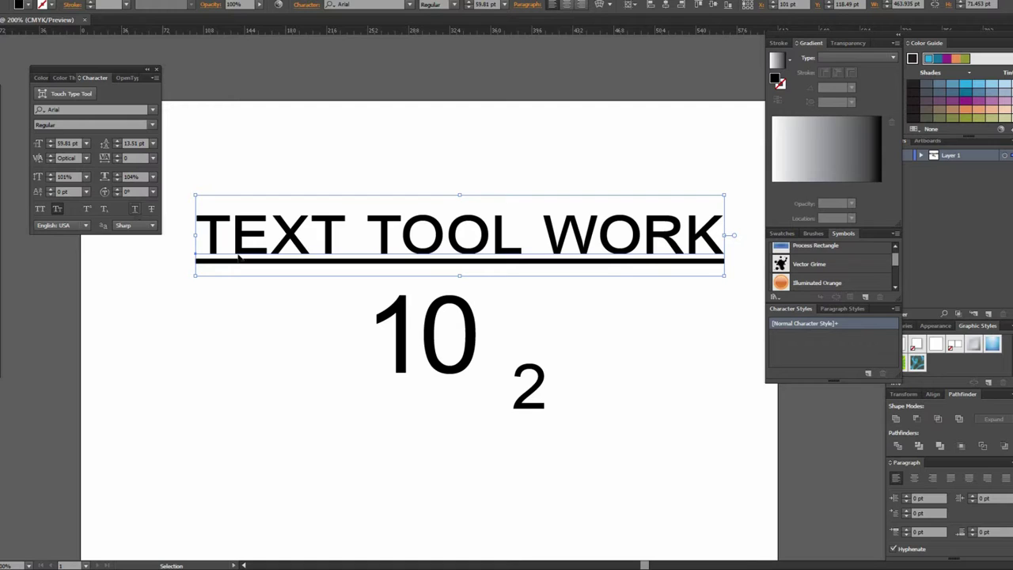
{"action": "left_click", "coordinate": [462, 357]}
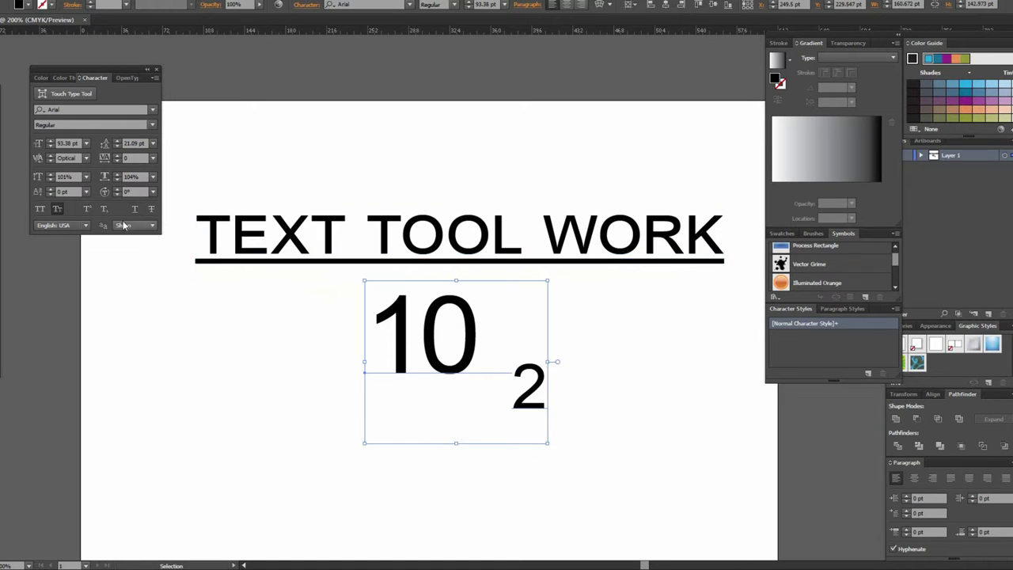
{"action": "left_click", "coordinate": [135, 209]}
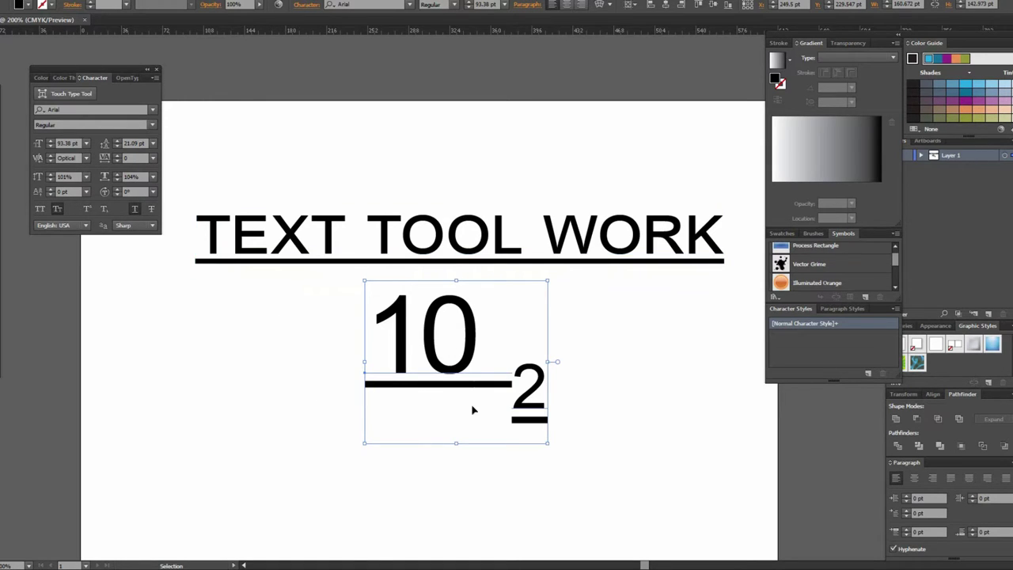
{"action": "left_click", "coordinate": [310, 475]}
{"action": "key", "text": "ctrl+z"}
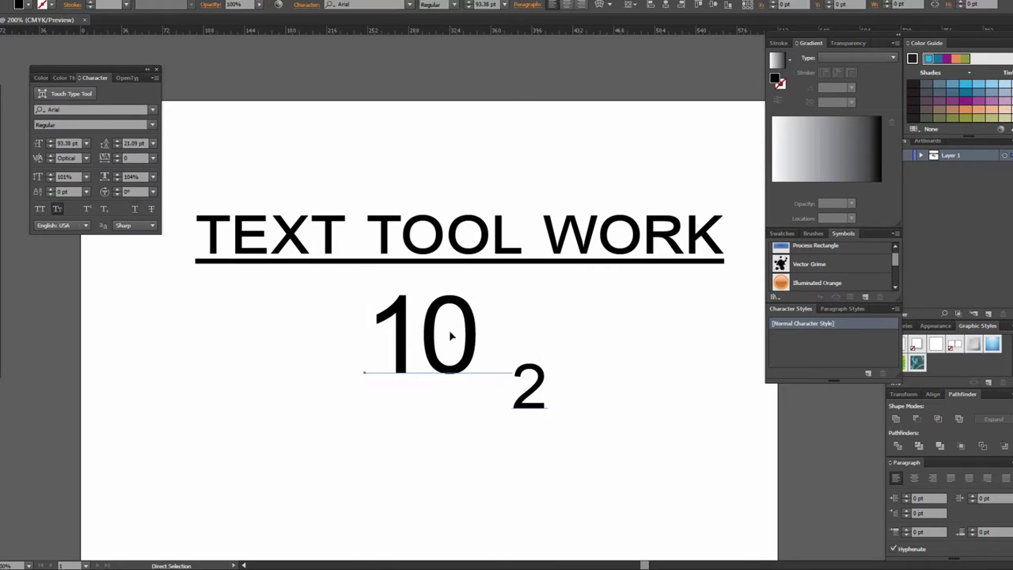
Remove the heading's underline, try Strikethrough on it, then undo the strikethrough.
{"action": "left_click", "coordinate": [428, 249]}
{"action": "key", "text": "ctrl+z"}
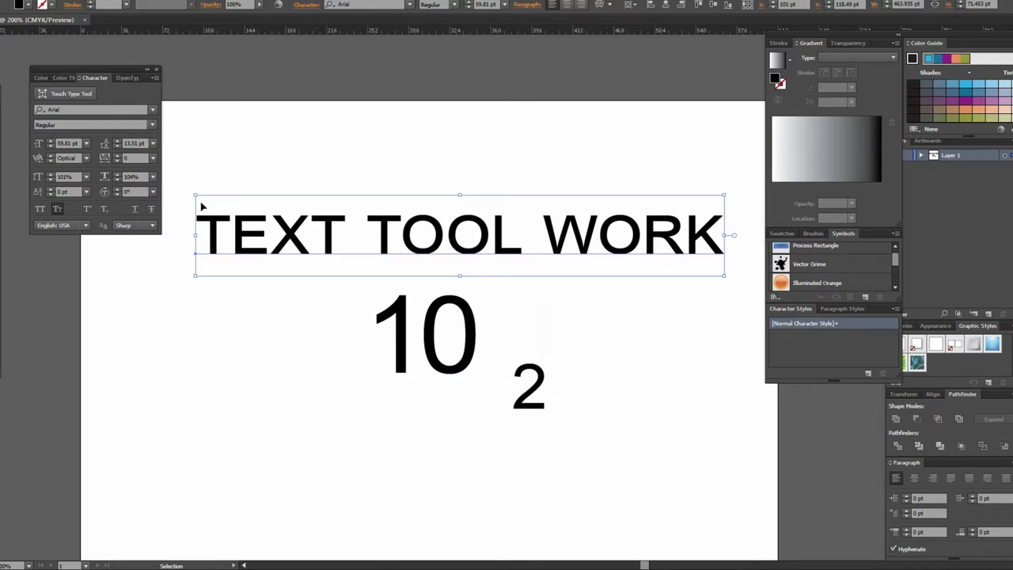
{"action": "left_click", "coordinate": [151, 208]}
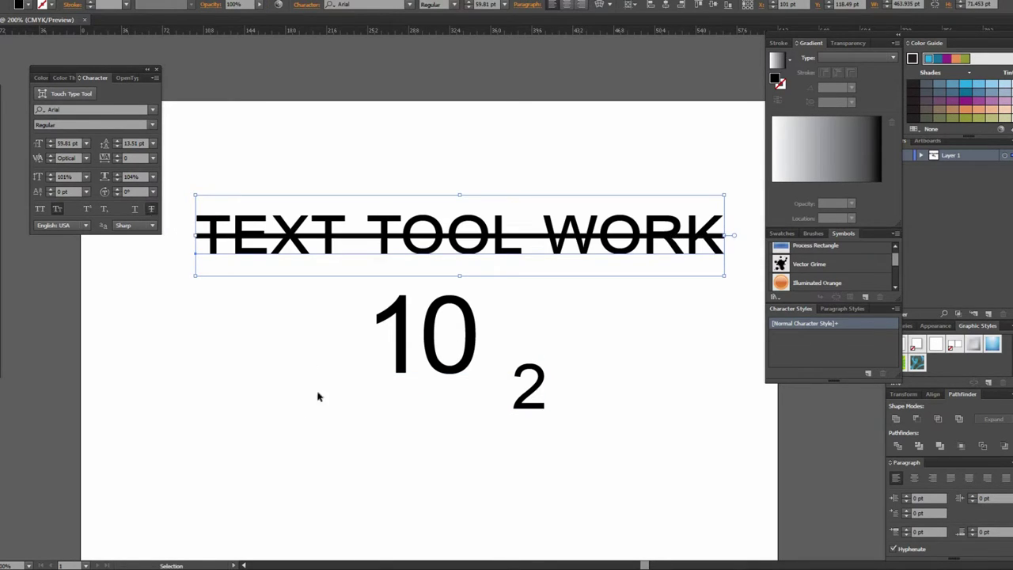
{"action": "left_click", "coordinate": [419, 412]}
{"action": "key", "text": "ctrl+z"}
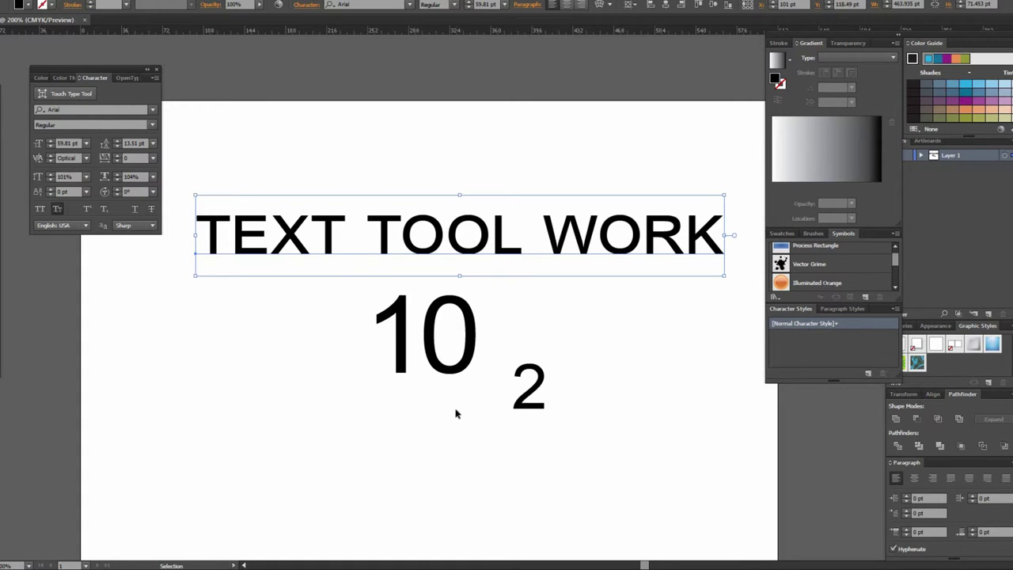
Zoom out, marquee-select TEXT TOOL WORK and the 10 2 text, and delete both.
{"action": "left_click", "coordinate": [2, 162]}
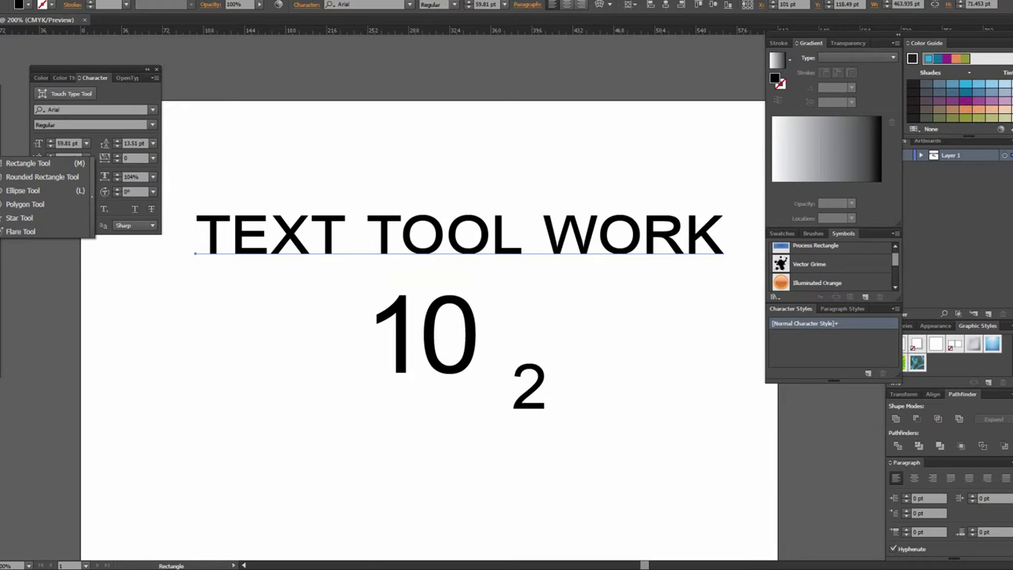
{"action": "left_click", "coordinate": [589, 338], "text": "ctrl+alt"}
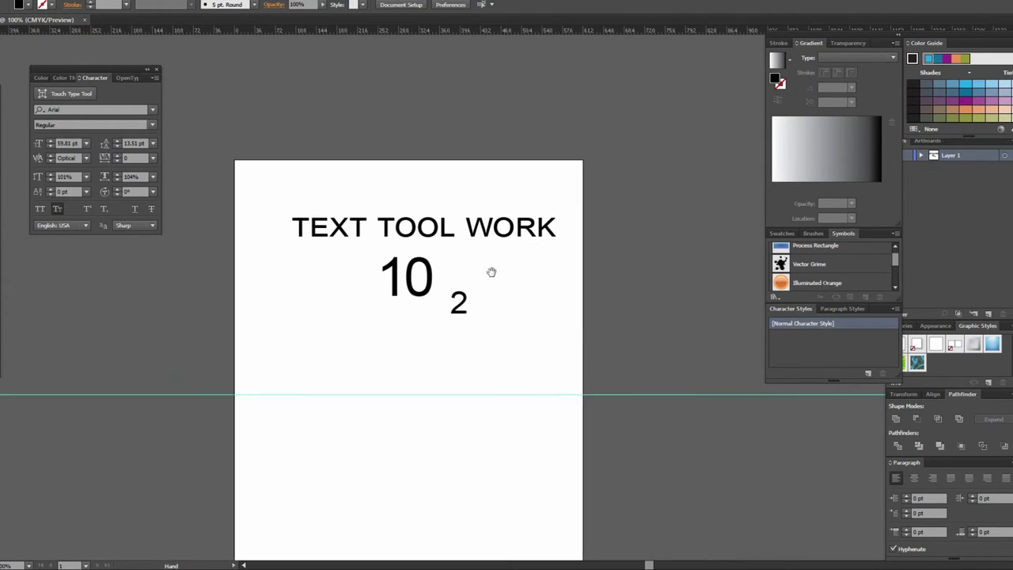
{"action": "left_click_drag", "start_coordinate": [267, 177], "coordinate": [577, 357]}
{"action": "key", "text": "Delete"}
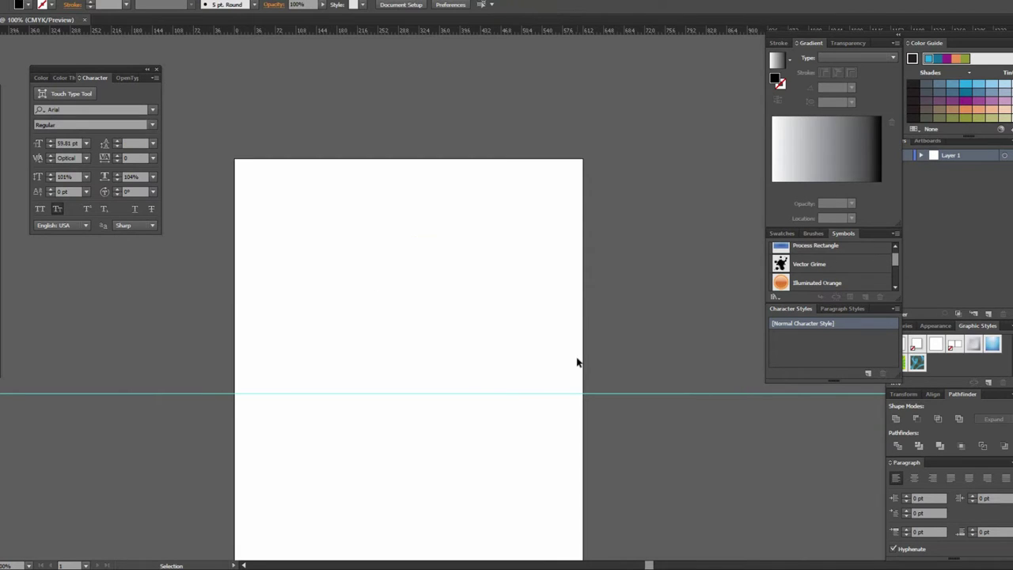
{"action": "left_click_drag", "start_coordinate": [497, 402], "coordinate": [509, 356]}
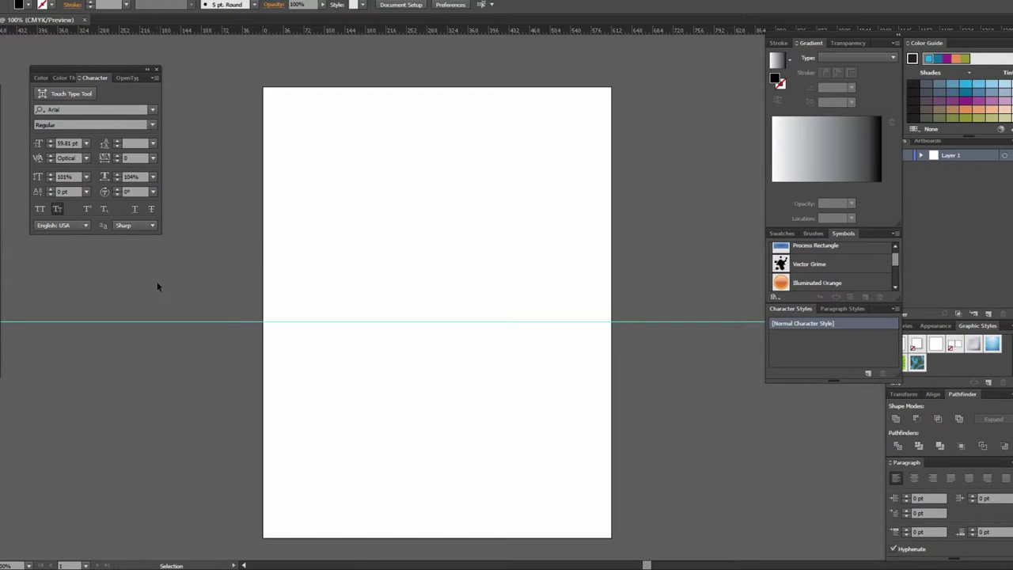
{"action": "key", "text": "t"}
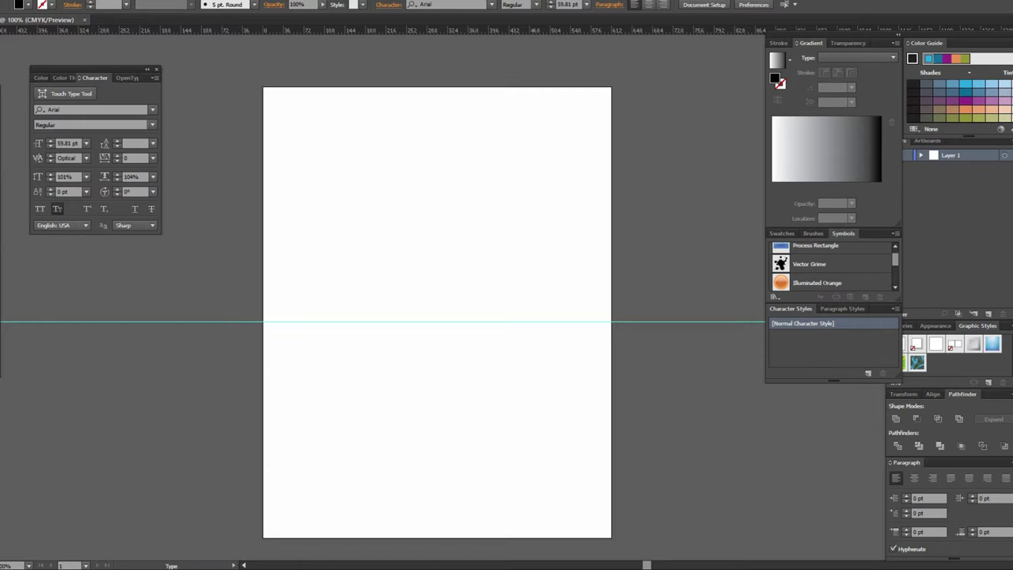
Drag a text area from the artboard's top-left almost to its bottom-right.
{"action": "left_click", "coordinate": [19, 150]}
{"action": "left_click_drag", "start_coordinate": [273, 106], "coordinate": [603, 523]}
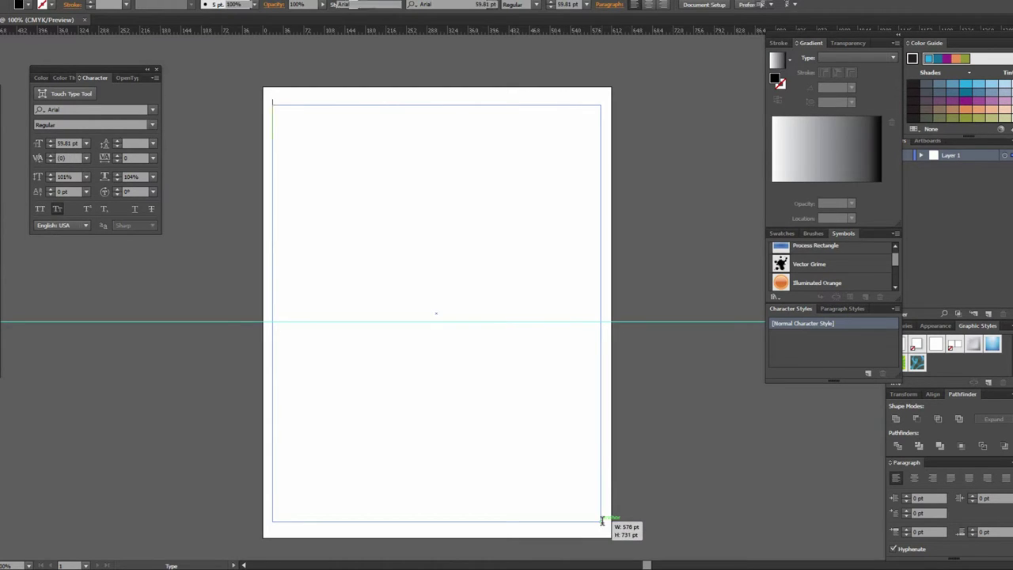
{"action": "left_click_drag", "start_coordinate": [604, 525], "coordinate": [602, 523]}
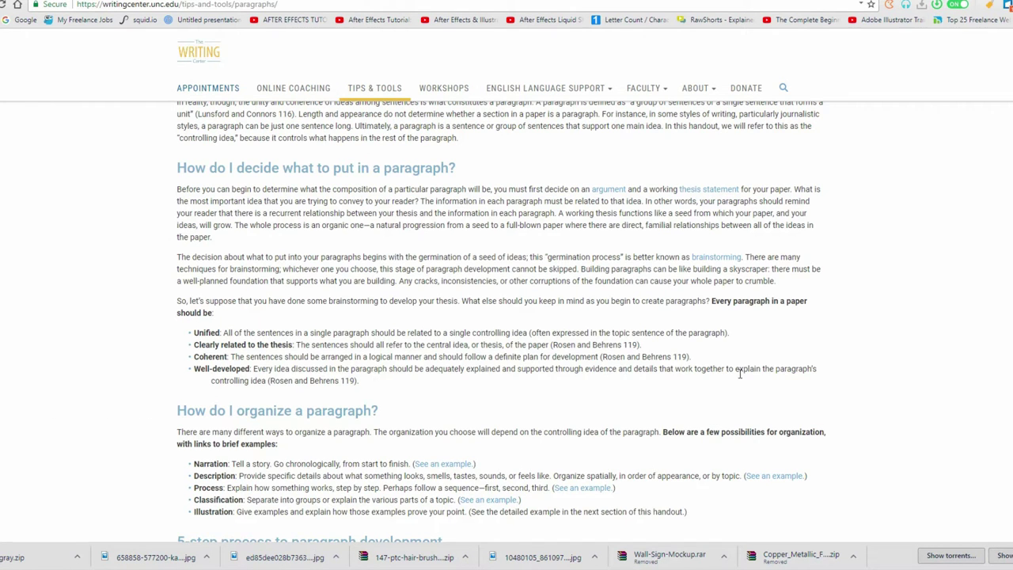
{"action": "mouse_move", "coordinate": [816, 371]}
{"action": "left_mouse_down"}
{"action": "mouse_move", "coordinate": [155, 199]}
{"action": "mouse_move", "coordinate": [162, 195]}
{"action": "left_mouse_up"}
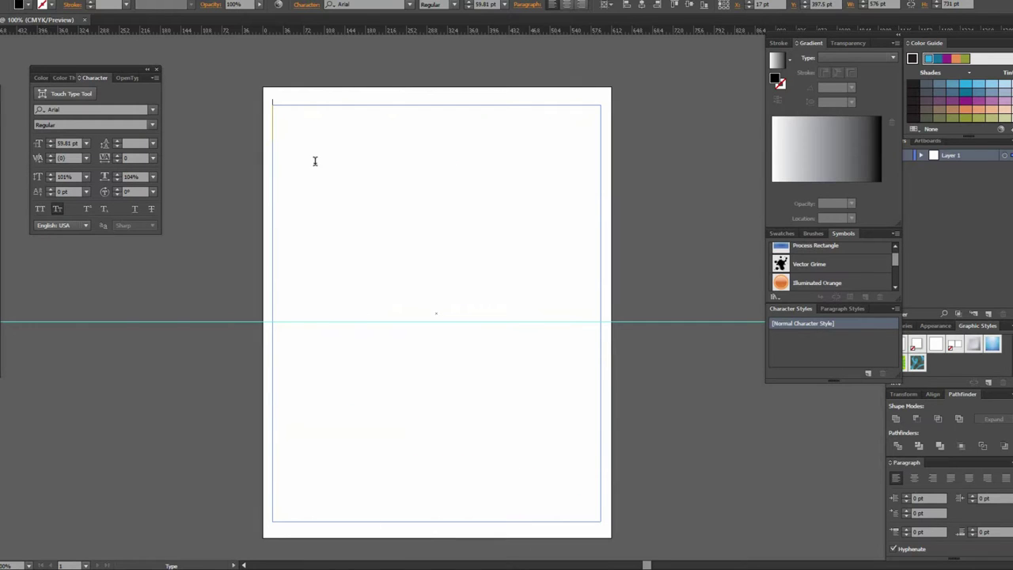
Copy the guide's first paragraph from Chrome and paste it into the text area.
{"action": "key", "text": "ctrl+v"}
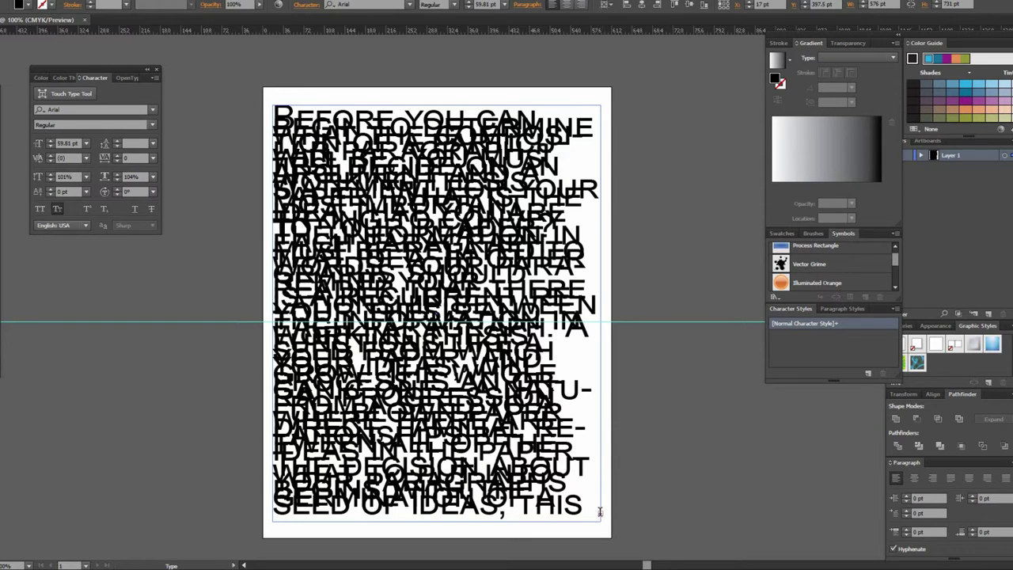
{"action": "key", "text": "ctrl+z"}
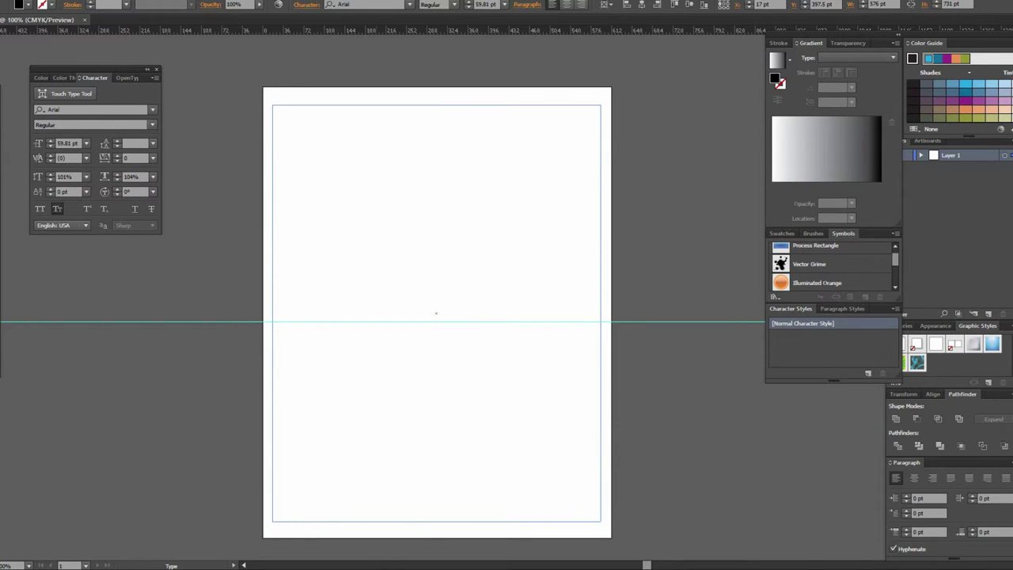
{"action": "key", "text": "alt+Tab"}
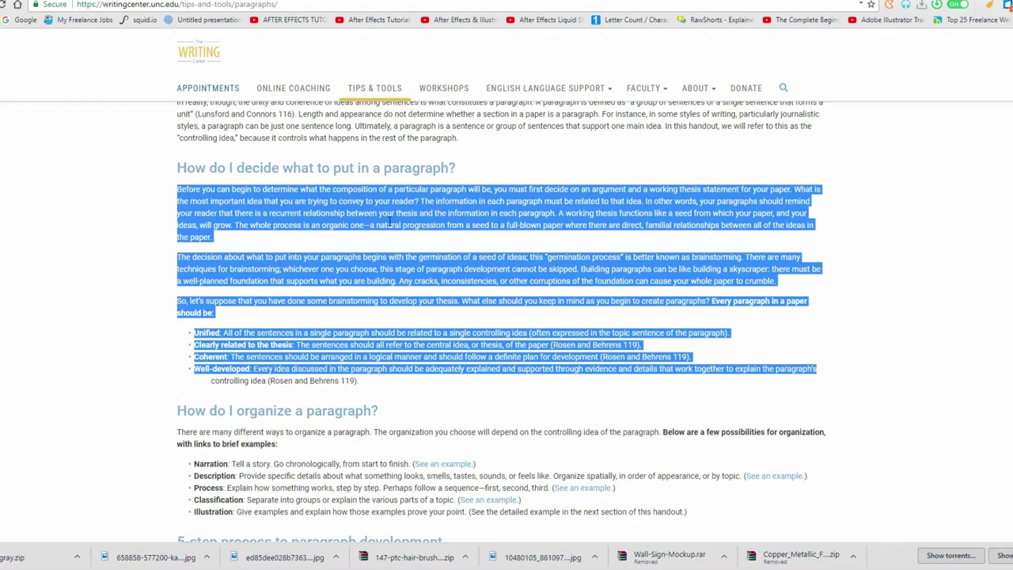
{"action": "left_click", "coordinate": [228, 245]}
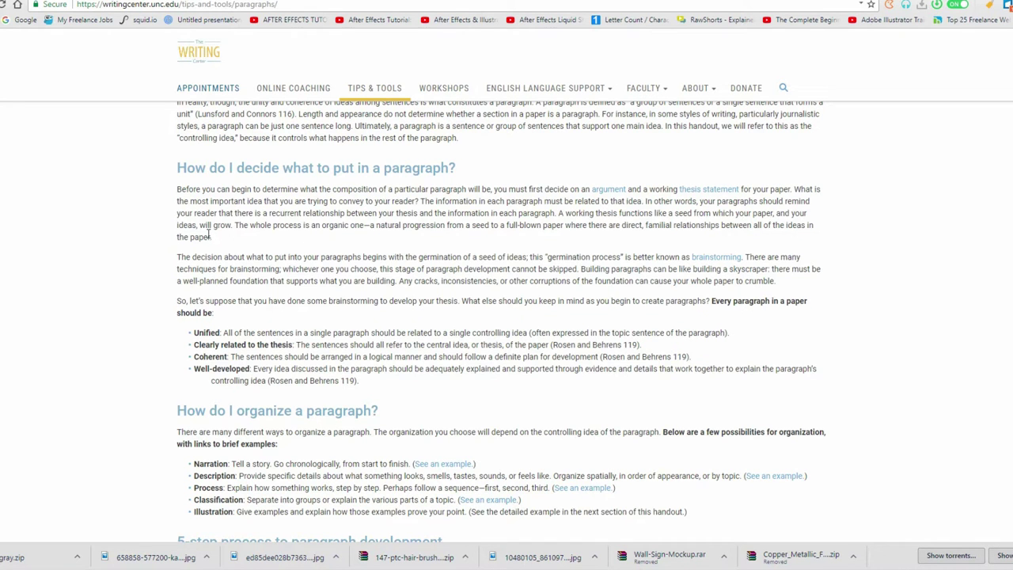
{"action": "left_click_drag", "start_coordinate": [212, 237], "coordinate": [158, 190]}
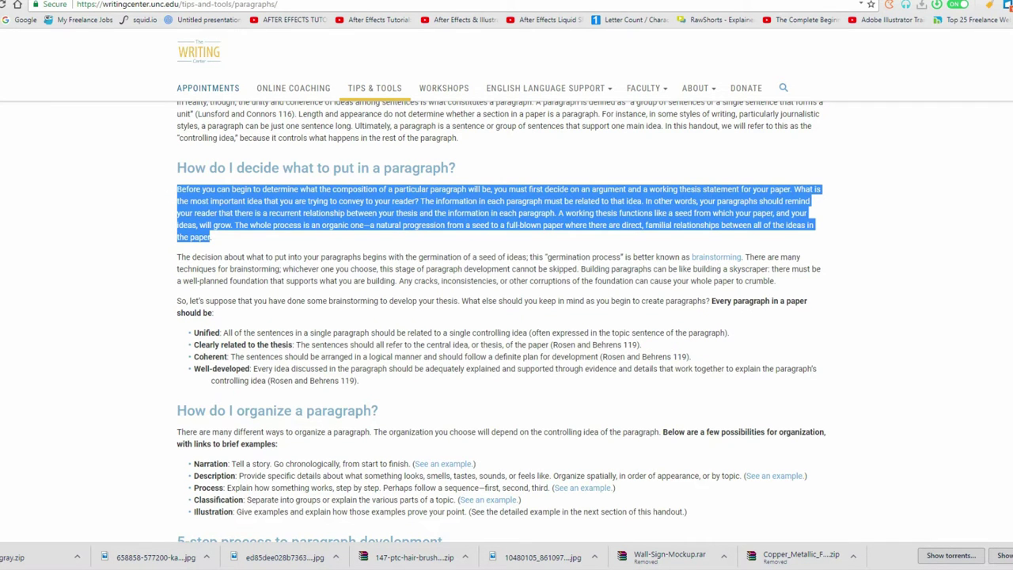
{"action": "key", "text": "ctrl+c"}
{"action": "key", "text": "alt+Tab"}
{"action": "left_click", "coordinate": [432, 256]}
{"action": "key", "text": "ctrl+v"}
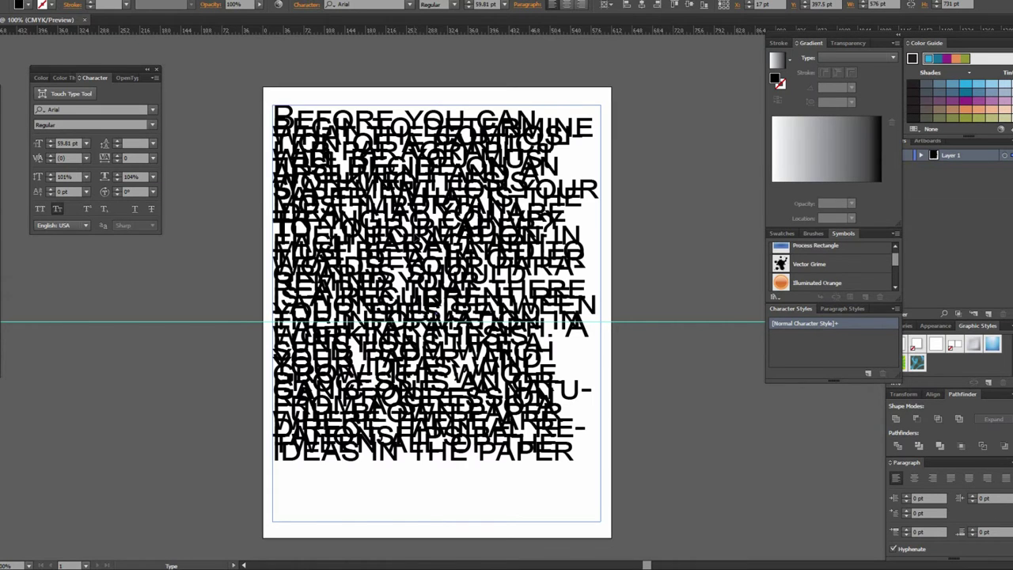
{"action": "left_click_drag", "start_coordinate": [574, 462], "coordinate": [183, 37]}
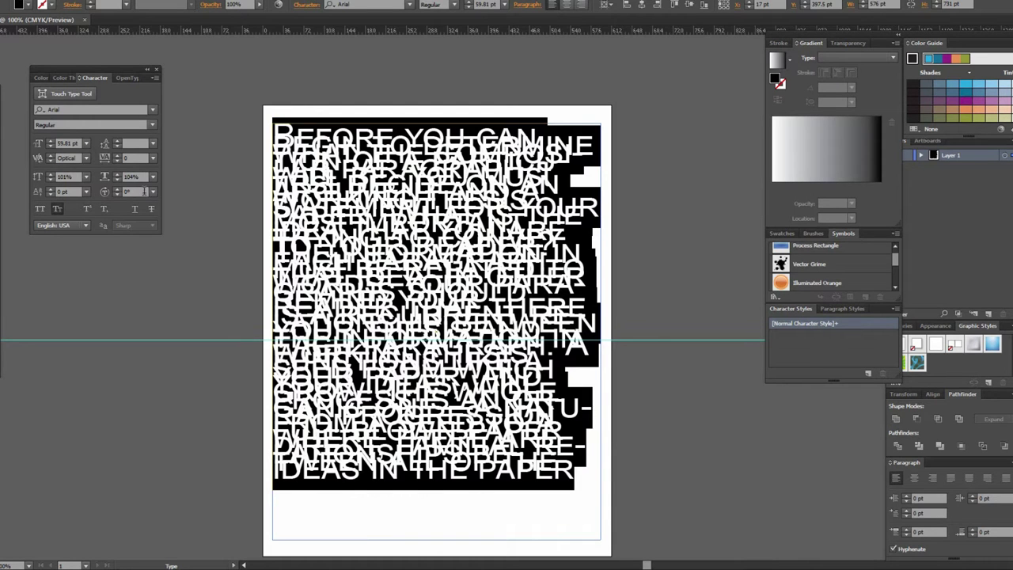
{"action": "left_click", "coordinate": [133, 176]}
{"action": "type", "text": "1"}
{"action": "key", "text": "Return"}
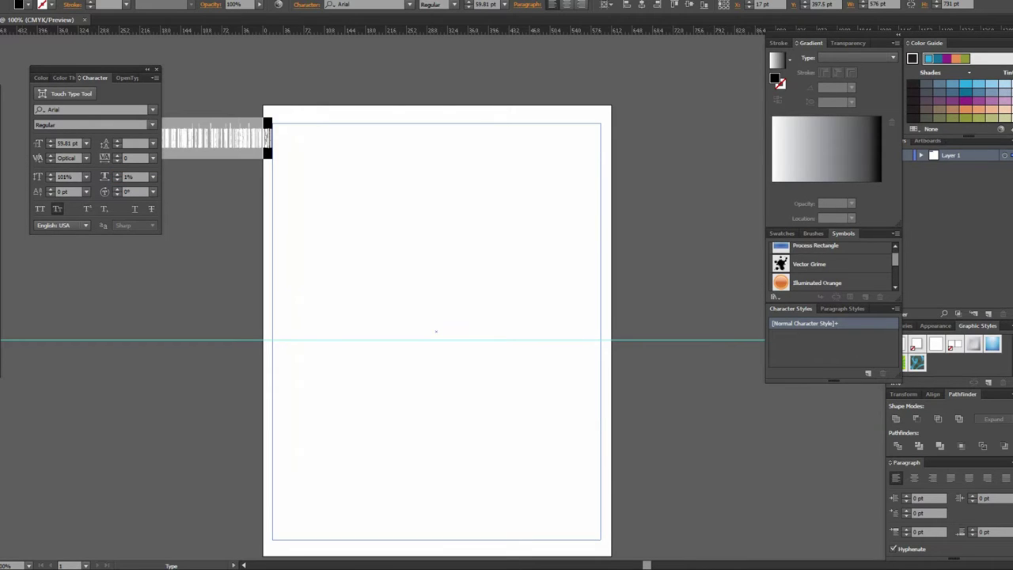
{"action": "key", "text": "ctrl+z"}
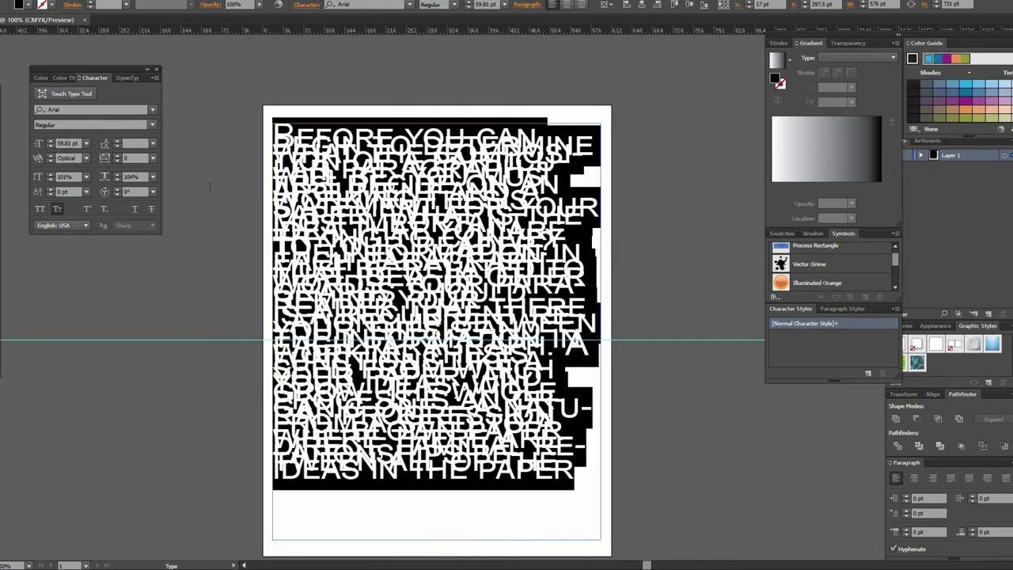
Set the pasted paragraph to 6 pt and zoom in to inspect it.
{"action": "left_click", "coordinate": [505, 5]}
{"action": "left_click", "coordinate": [518, 31]}
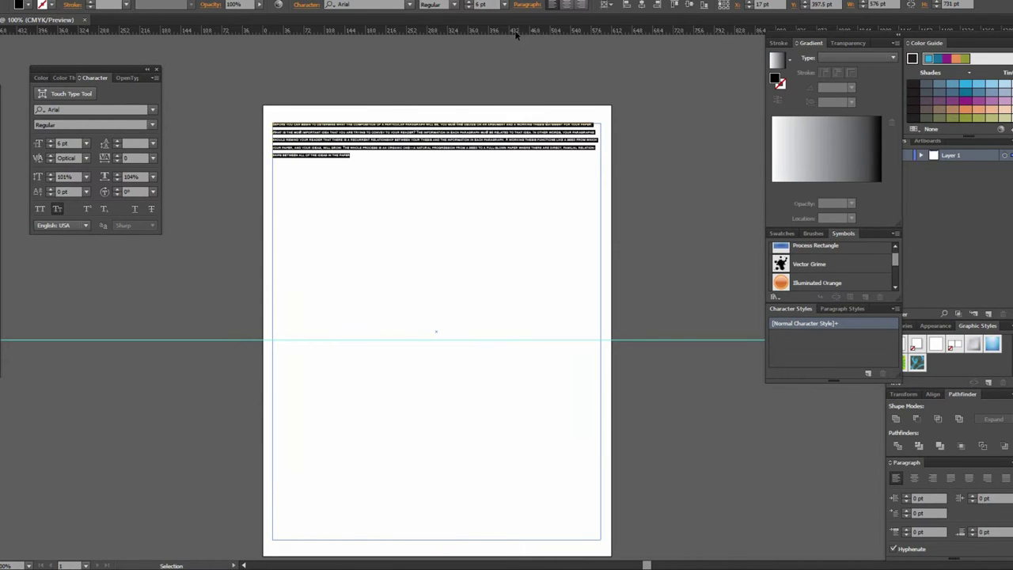
{"action": "key", "text": "Escape"}
{"action": "left_click", "coordinate": [558, 280]}
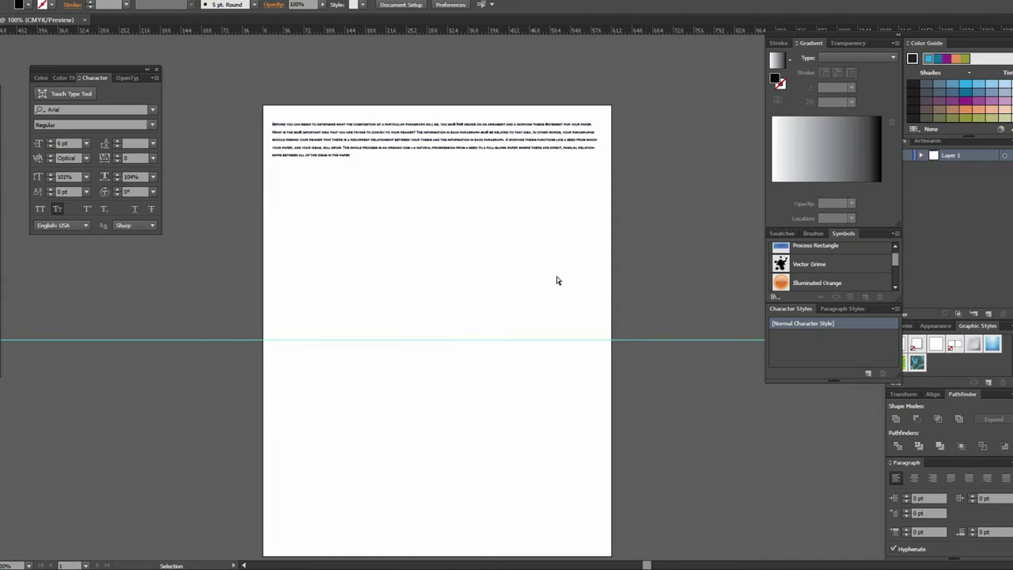
{"action": "left_click", "coordinate": [470, 222]}
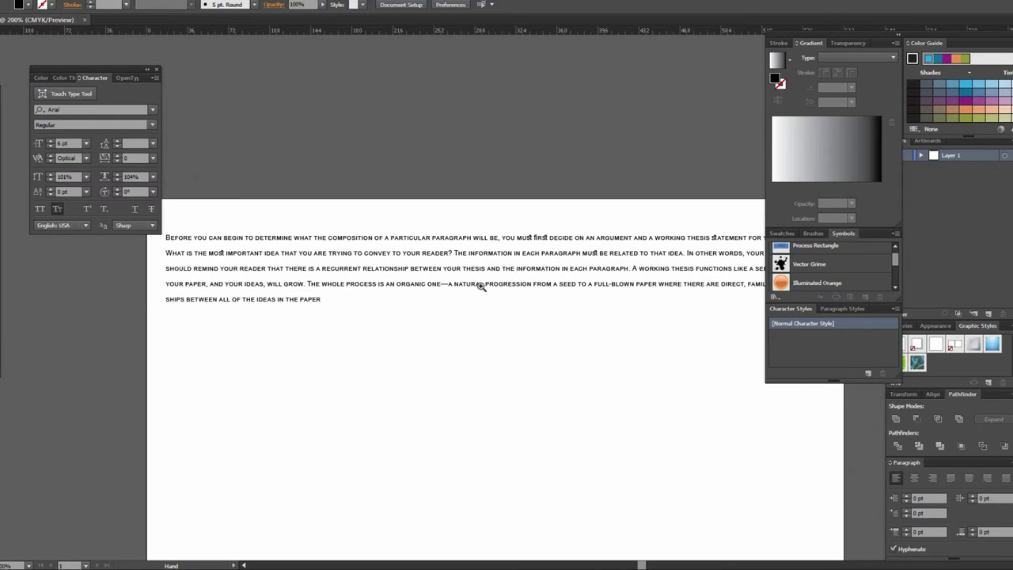
{"action": "left_click", "coordinate": [479, 286]}
{"action": "left_click", "coordinate": [530, 349], "text": "alt"}
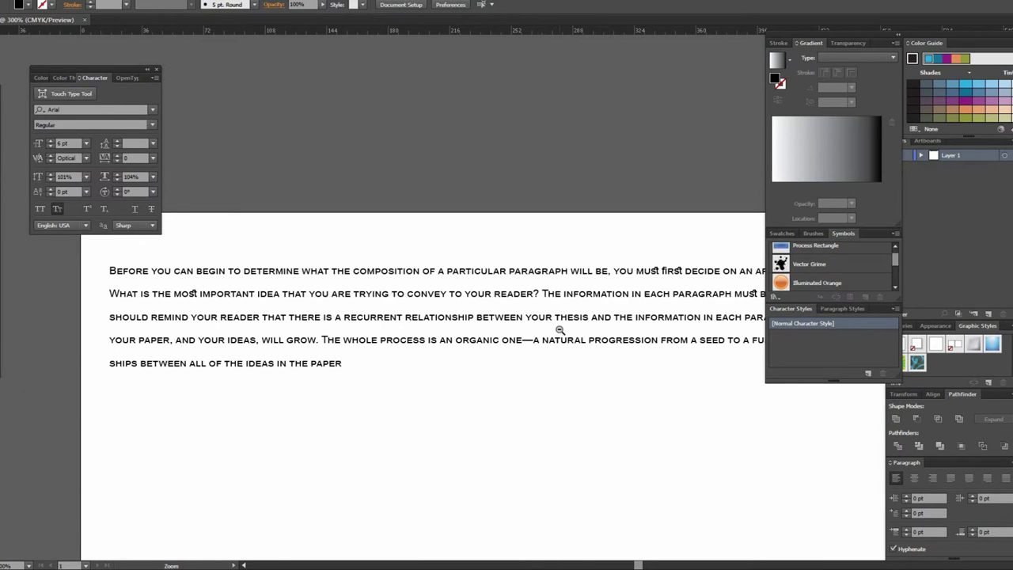
{"action": "left_click", "coordinate": [556, 331], "text": "alt"}
Select all the paragraph text and change its size to 14 pt.
{"action": "key", "text": "t"}
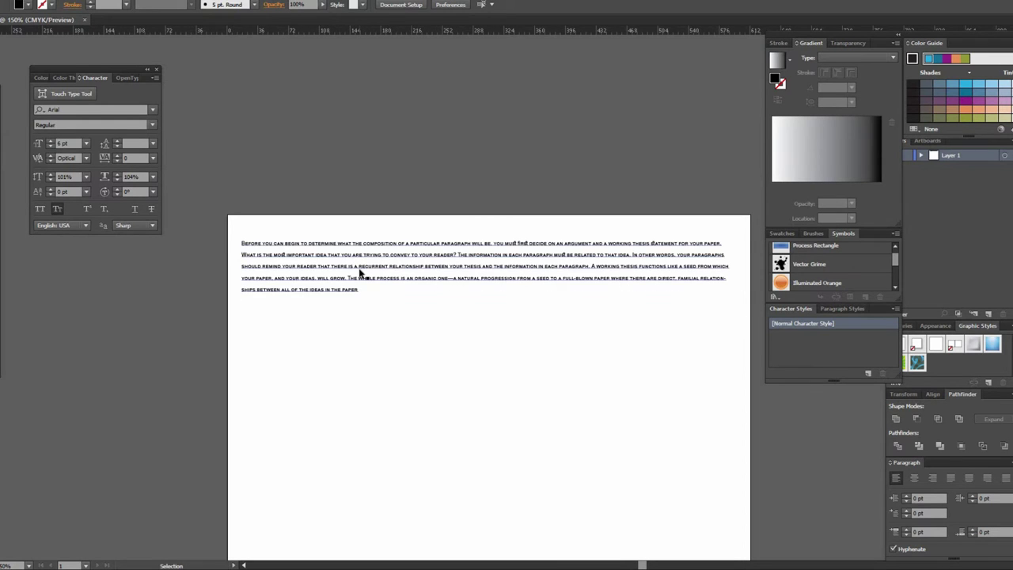
{"action": "left_click", "coordinate": [358, 266]}
{"action": "key", "text": "ctrl+a"}
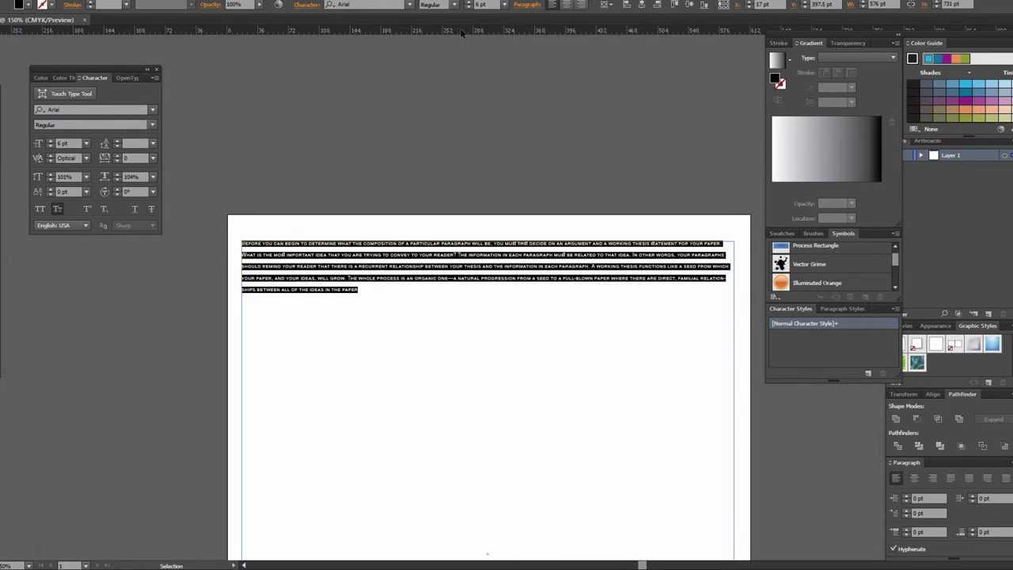
{"action": "left_click", "coordinate": [502, 6]}
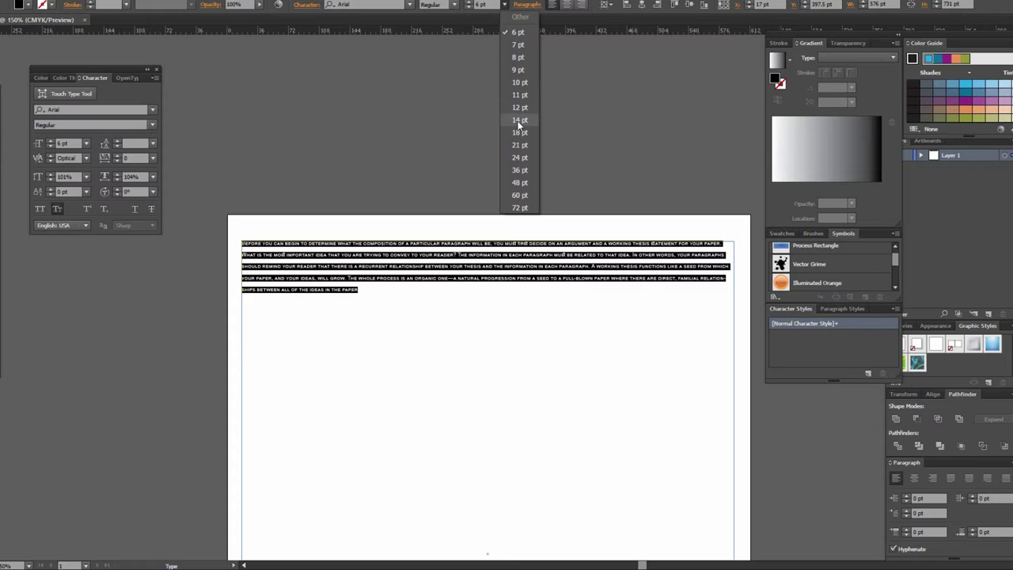
{"action": "left_click", "coordinate": [516, 124]}
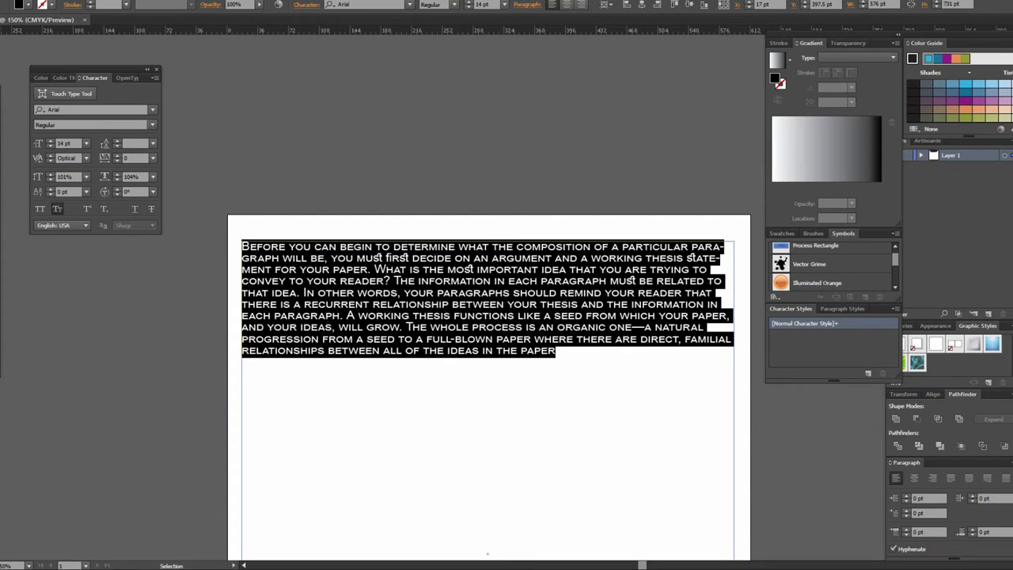
{"action": "key", "text": "shift+ctrl+a"}
{"action": "scroll", "coordinate": [536, 334], "scroll_direction": "down", "scroll_amount": 2}
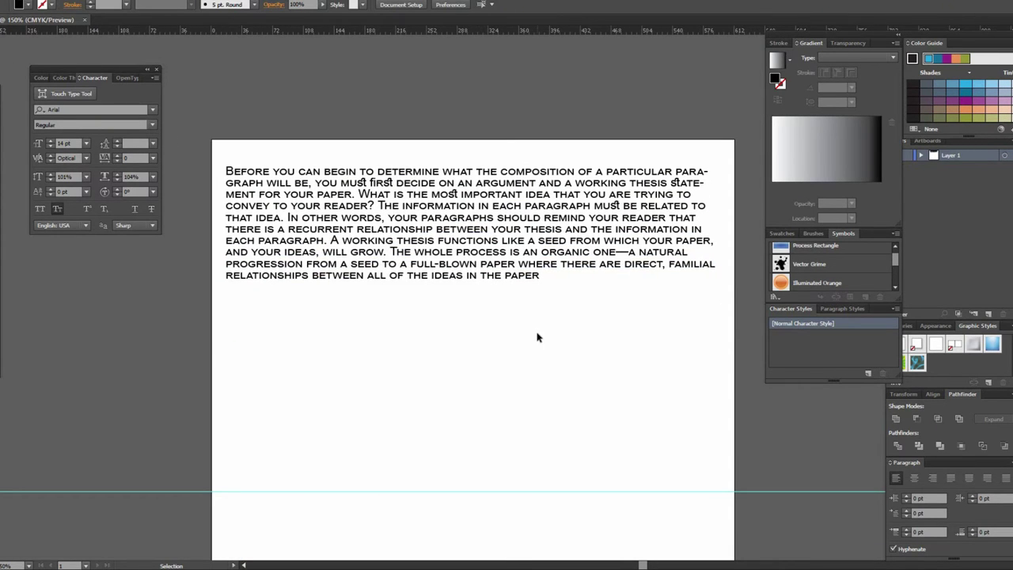
{"action": "scroll", "coordinate": [534, 340], "scroll_direction": "down", "scroll_amount": 2}
{"action": "left_click", "coordinate": [527, 219]}
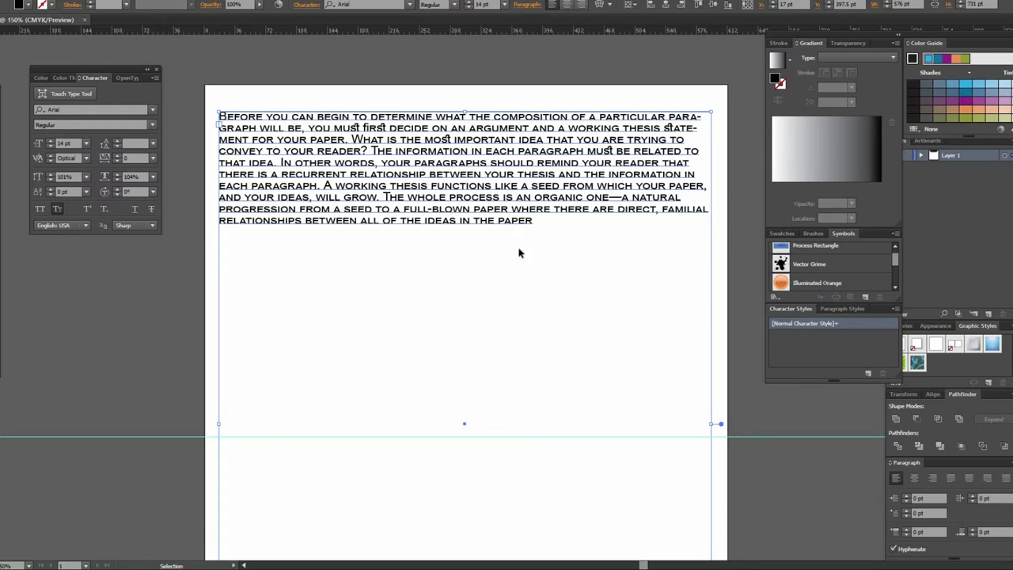
{"action": "scroll", "coordinate": [535, 237], "scroll_direction": "down", "scroll_amount": 1}
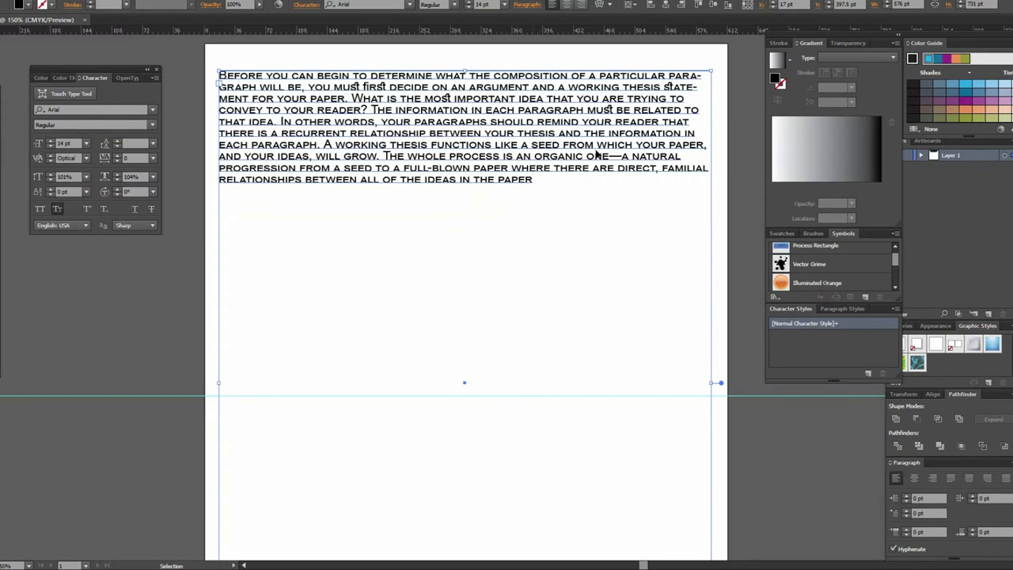
{"action": "left_click", "coordinate": [568, 5]}
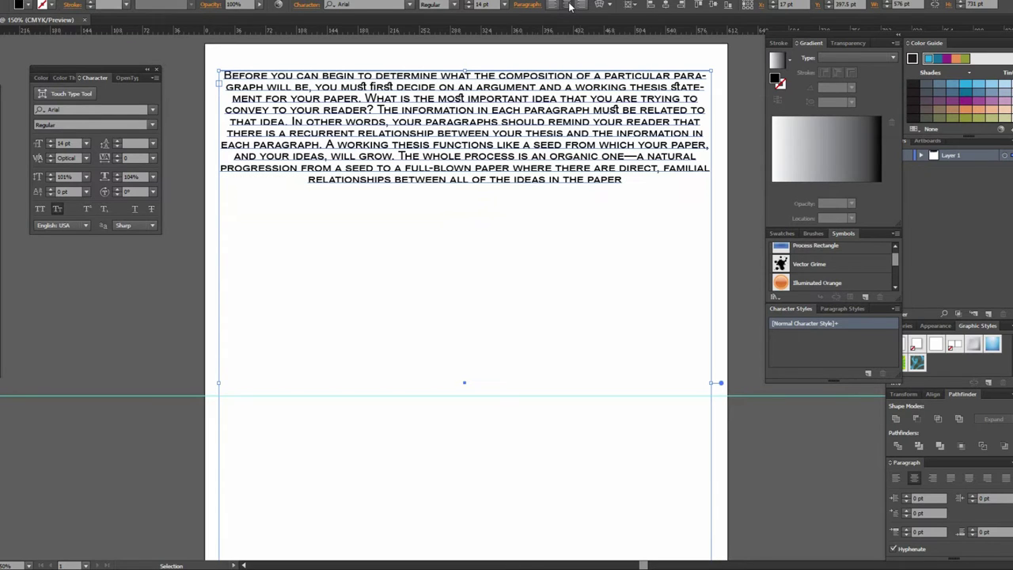
{"action": "left_click", "coordinate": [581, 5]}
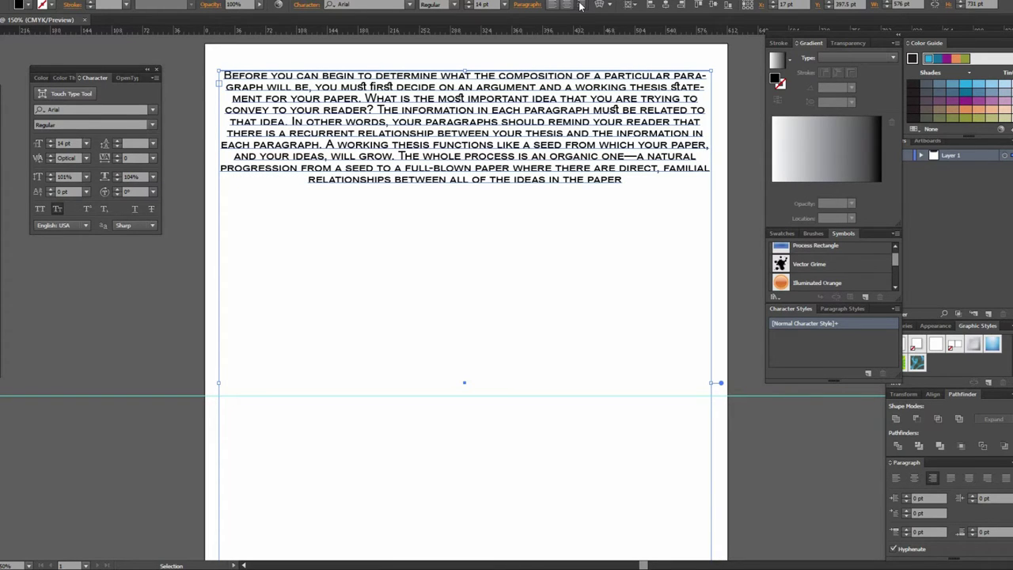
{"action": "left_click", "coordinate": [553, 5]}
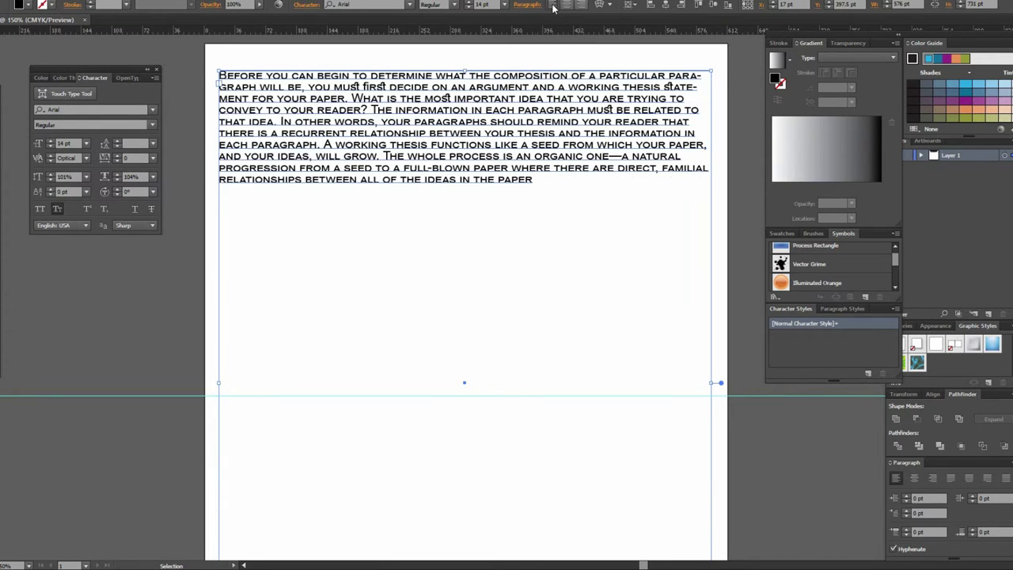
{"action": "left_click", "coordinate": [609, 7]}
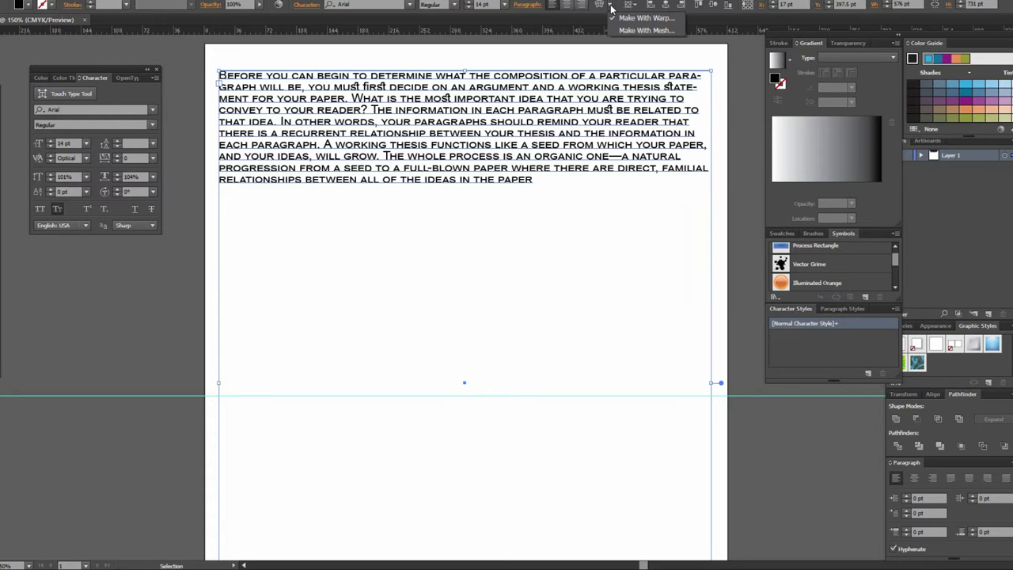
Preview an Arc warp on the paragraph, then flatten its bend to 0%.
{"action": "left_click", "coordinate": [609, 6]}
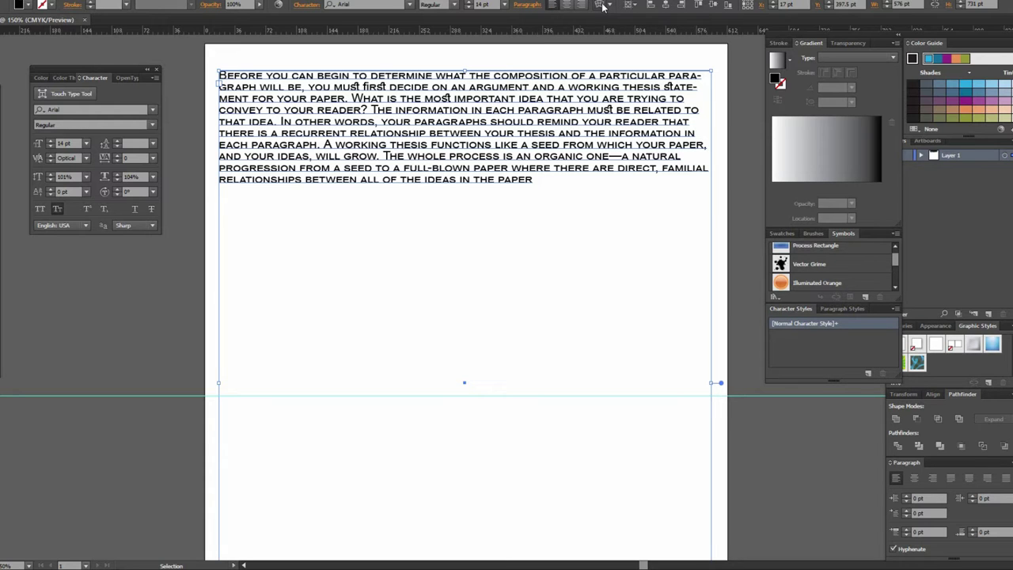
{"action": "left_click", "coordinate": [601, 6]}
{"action": "left_click_drag", "start_coordinate": [209, 210], "coordinate": [207, 206]}
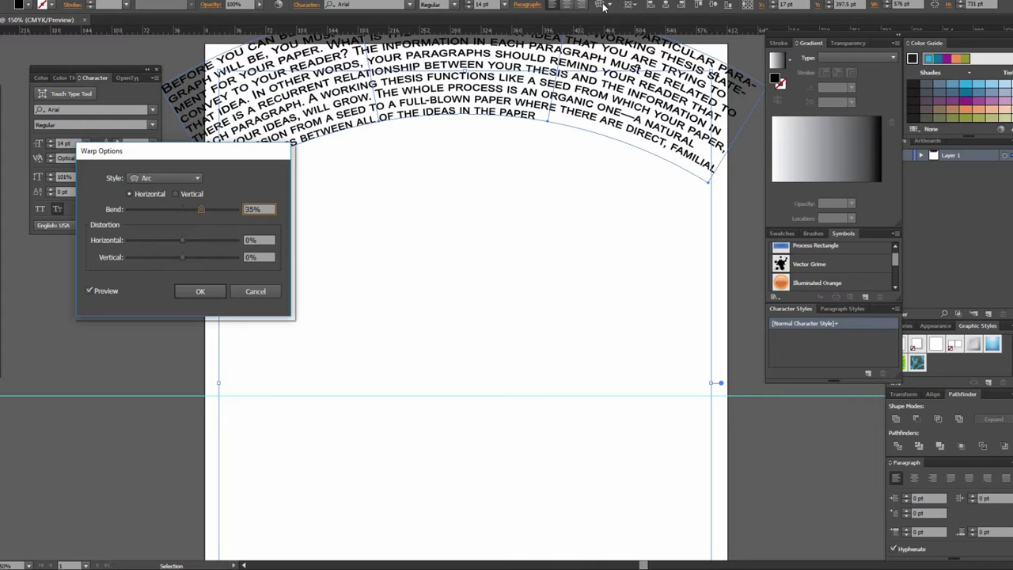
{"action": "left_click", "coordinate": [174, 178]}
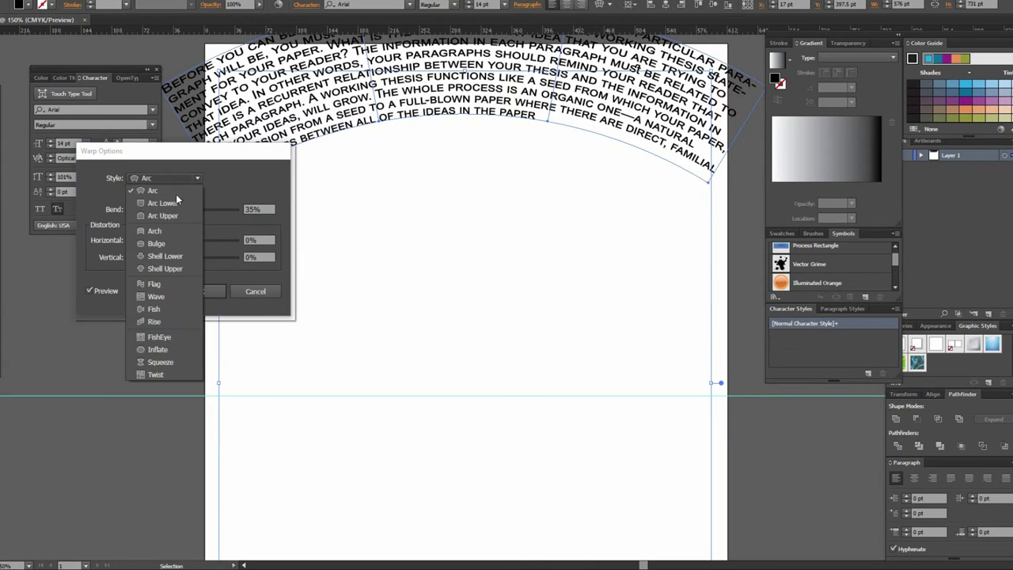
{"action": "left_click", "coordinate": [167, 235]}
{"action": "left_click_drag", "start_coordinate": [192, 214], "coordinate": [191, 207]}
{"action": "type", "text": "0"}
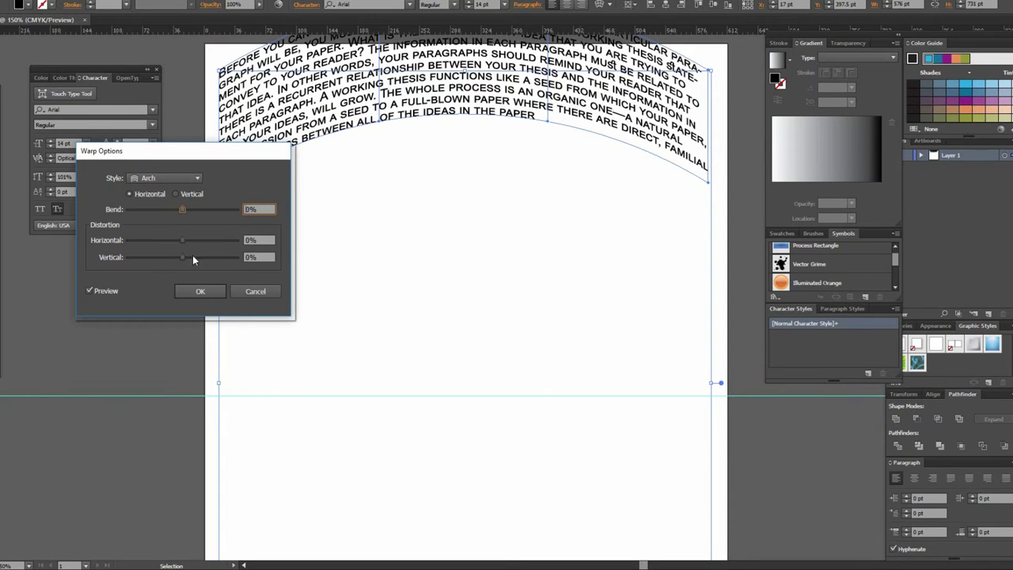
{"action": "left_click", "coordinate": [198, 291]}
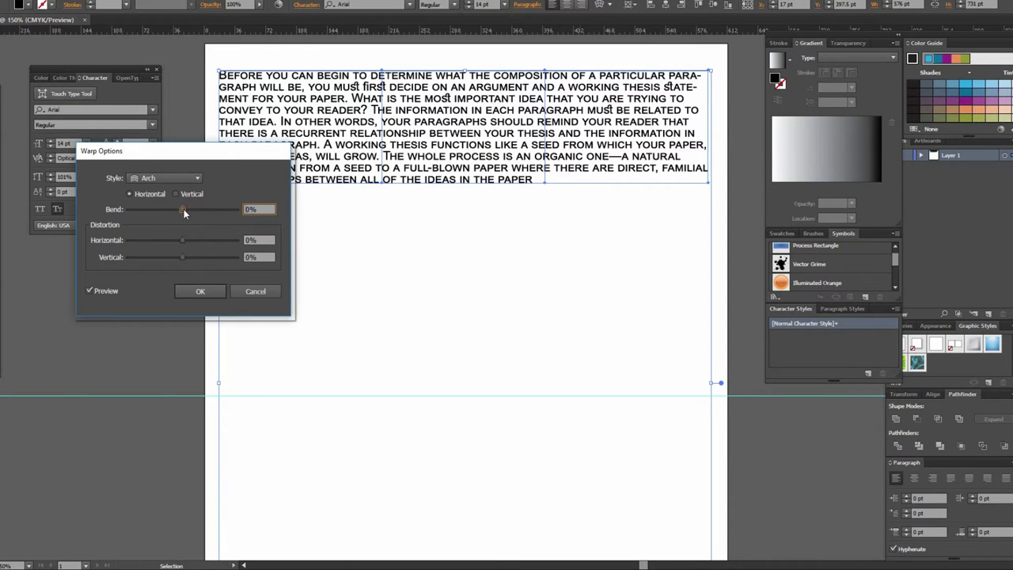
Warp the paragraph with the Fish style at -45% bend.
{"action": "left_click_drag", "start_coordinate": [156, 208], "coordinate": [153, 209]}
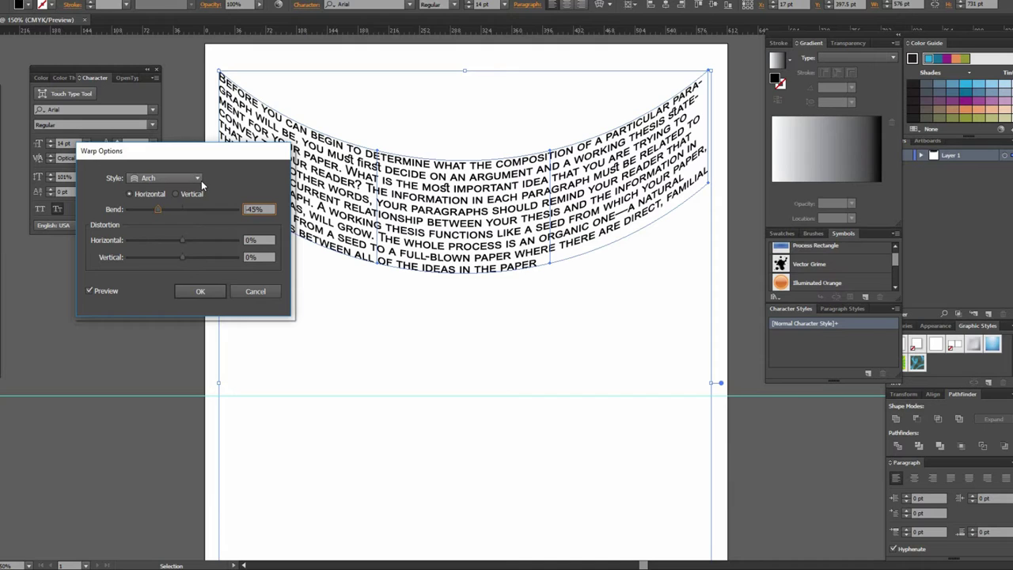
{"action": "left_click", "coordinate": [199, 179]}
{"action": "left_click", "coordinate": [171, 306]}
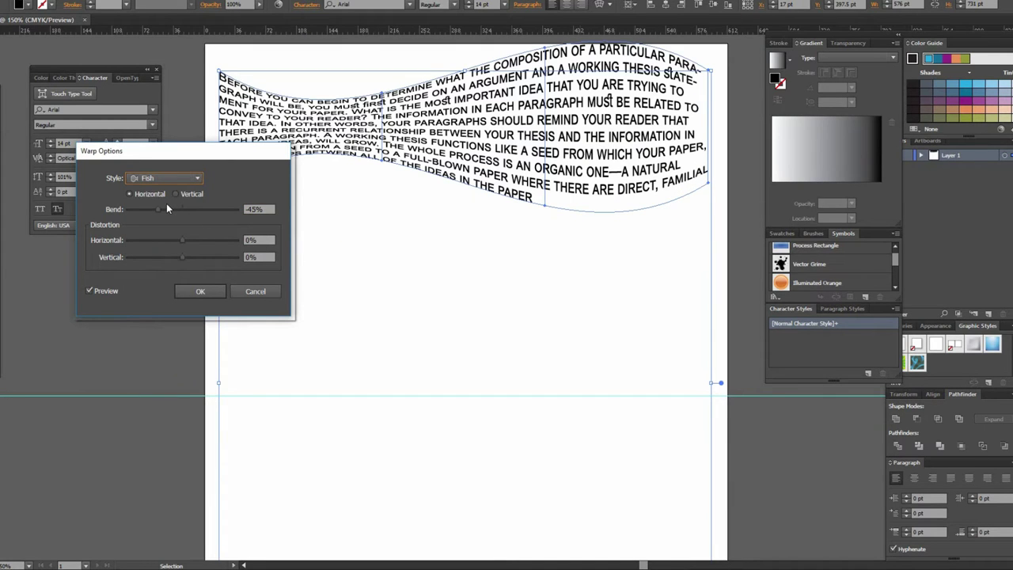
{"action": "left_click", "coordinate": [200, 290]}
{"action": "left_click", "coordinate": [430, 415]}
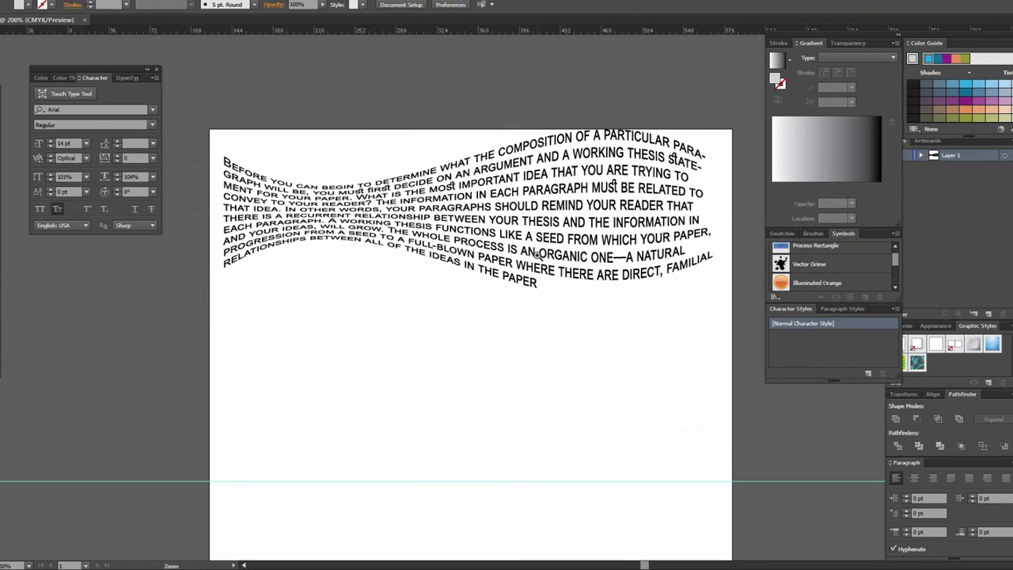
Undo the Fish warp, then apply a Squeeze warp with -25% horizontal distortion and -7% bend.
{"action": "key", "text": "ctrl+plus"}
{"action": "left_click", "coordinate": [544, 242]}
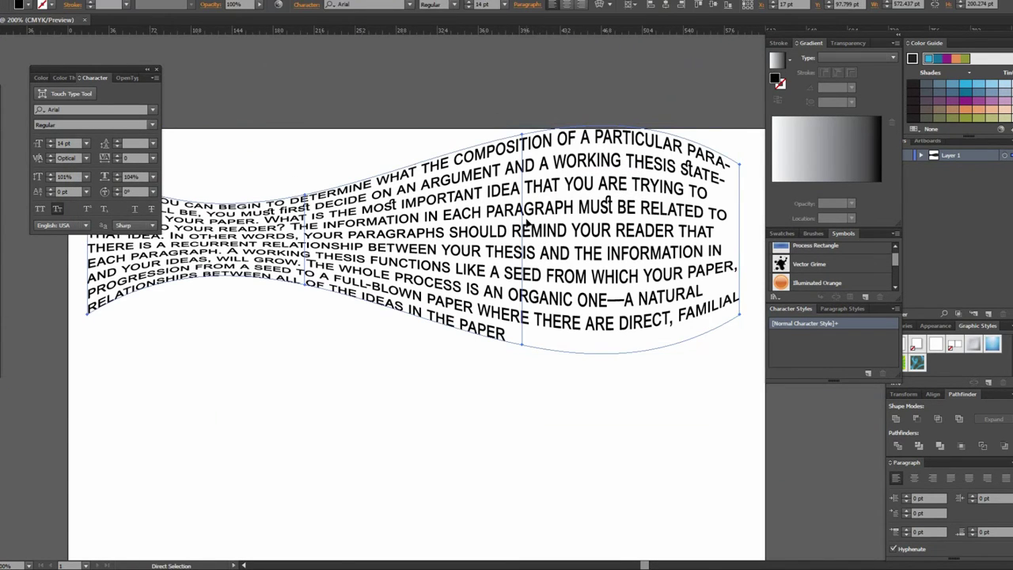
{"action": "key", "text": "ctrl+z"}
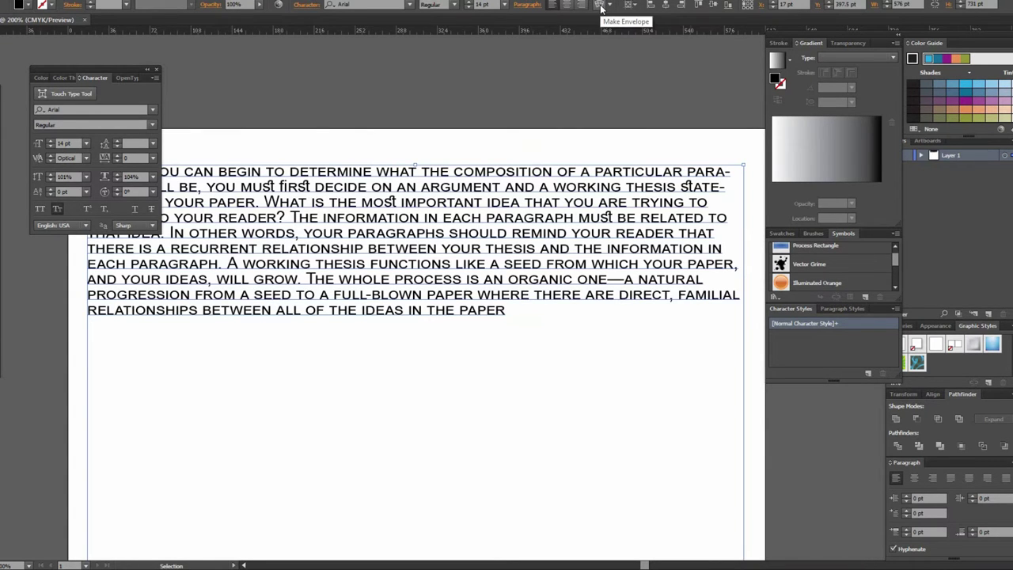
{"action": "left_click", "coordinate": [599, 6]}
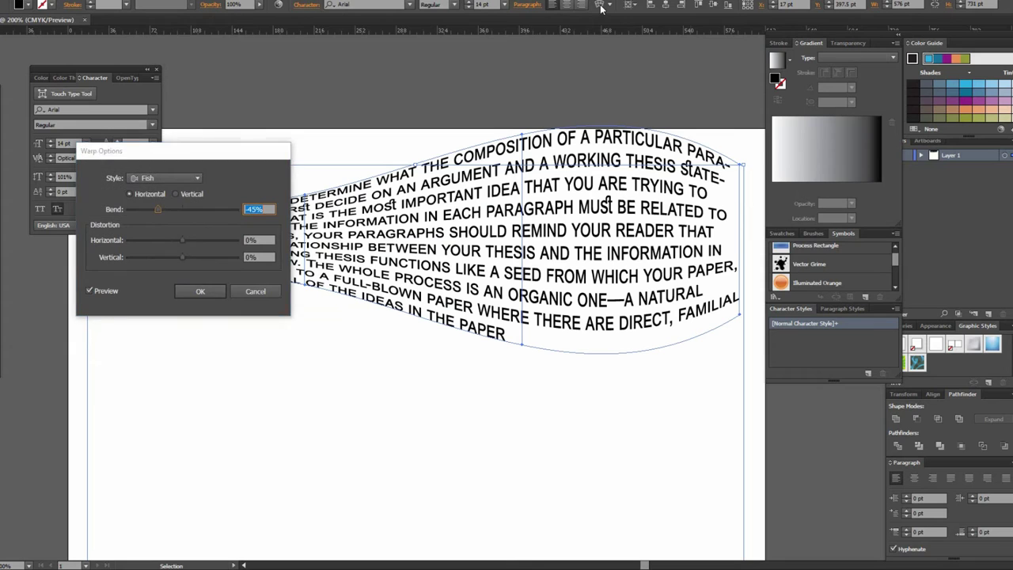
{"action": "left_click", "coordinate": [175, 180]}
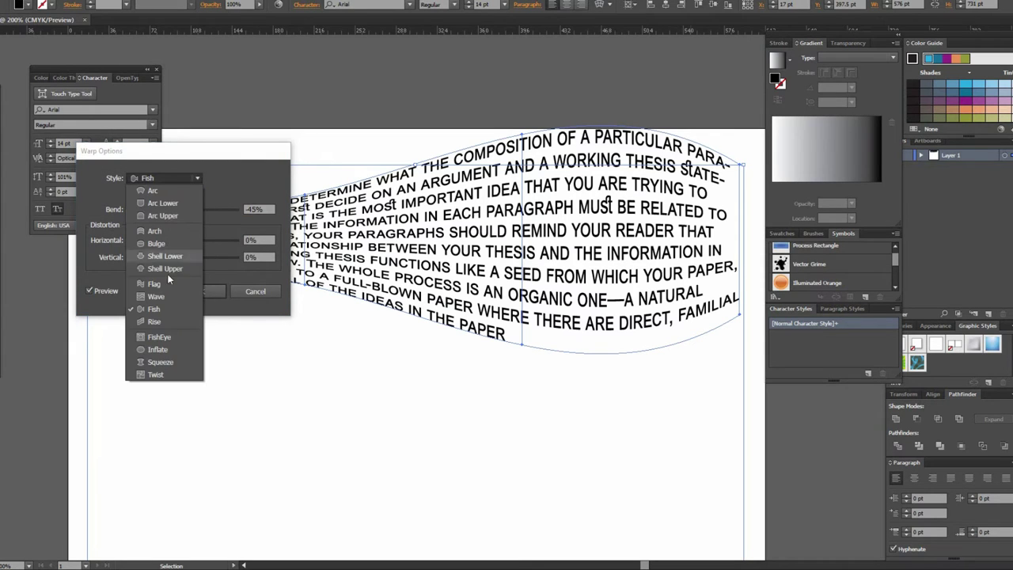
{"action": "left_click", "coordinate": [166, 361]}
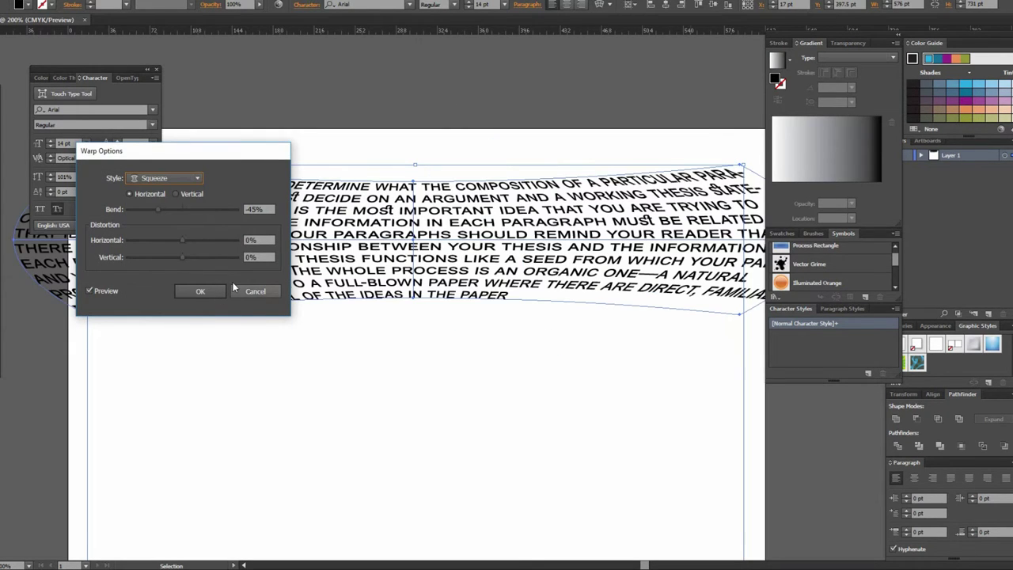
{"action": "mouse_move", "coordinate": [182, 240]}
{"action": "left_mouse_down"}
{"action": "mouse_move", "coordinate": [168, 242]}
{"action": "mouse_move", "coordinate": [207, 257]}
{"action": "left_mouse_up"}
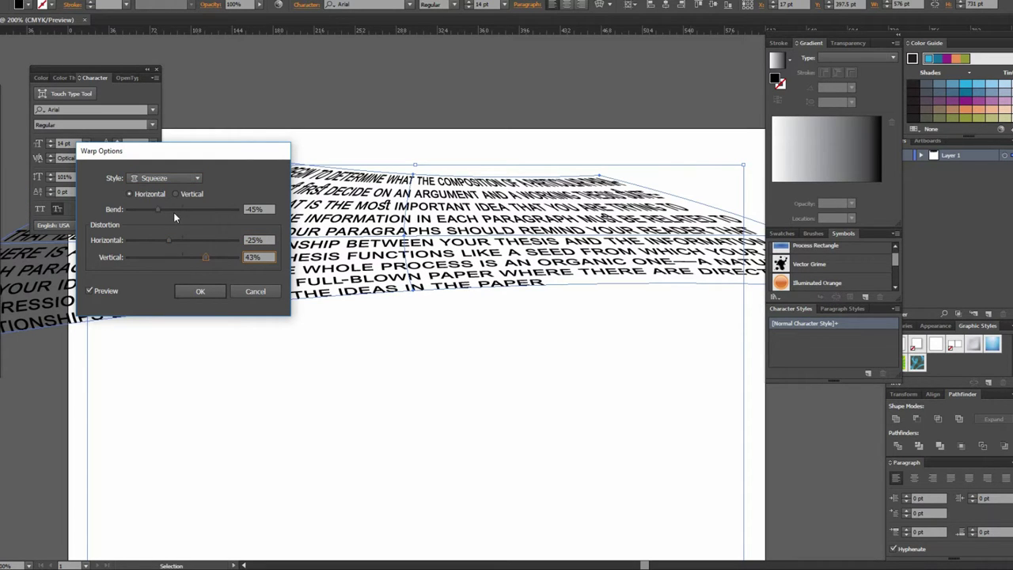
{"action": "left_click_drag", "start_coordinate": [157, 209], "coordinate": [179, 209]}
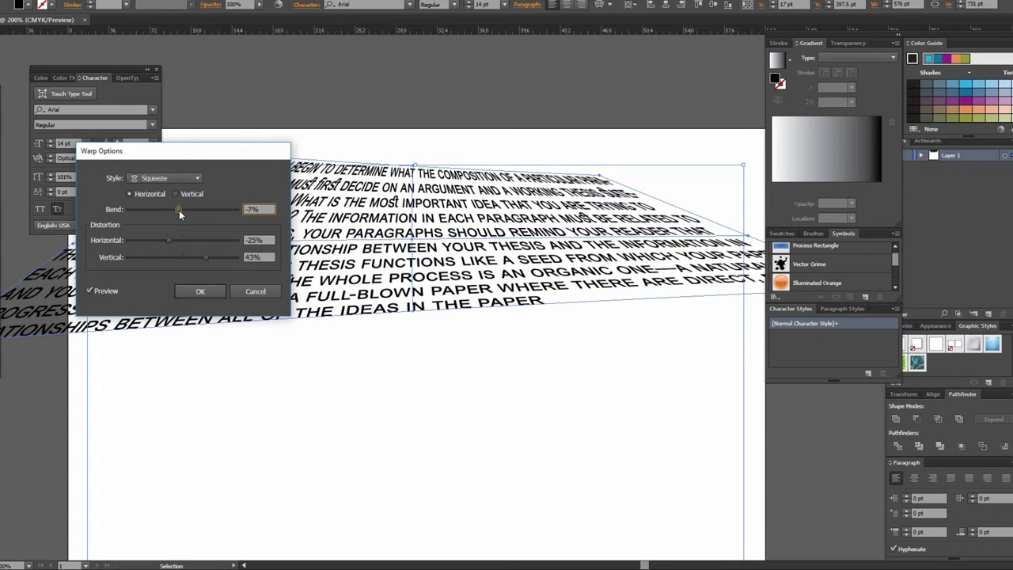
{"action": "left_click", "coordinate": [201, 291]}
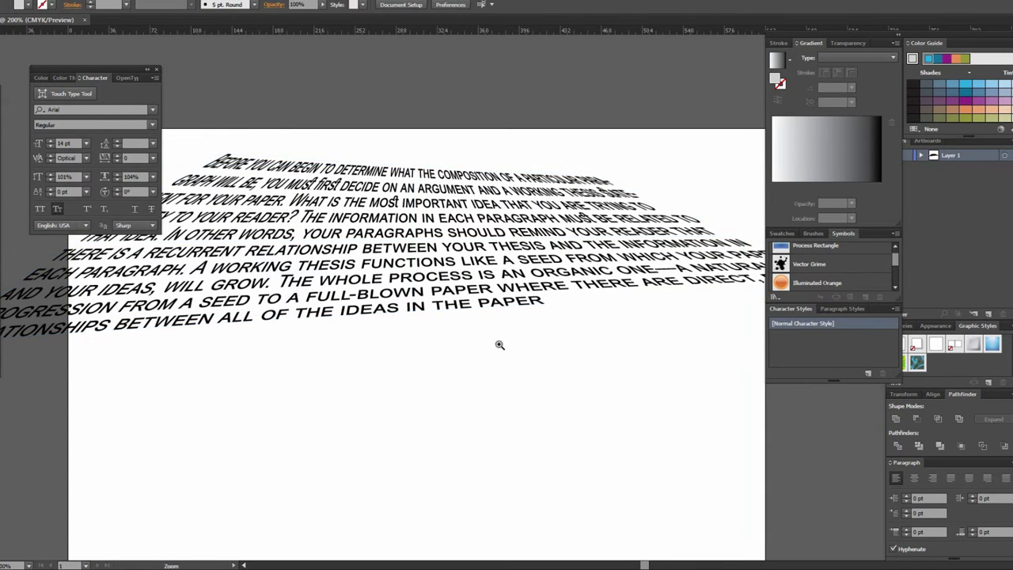
Zoom out, reselect the paragraph and undo the Squeeze warp back to flat text.
{"action": "key", "text": "z"}
{"action": "left_click", "coordinate": [520, 304], "text": "alt"}
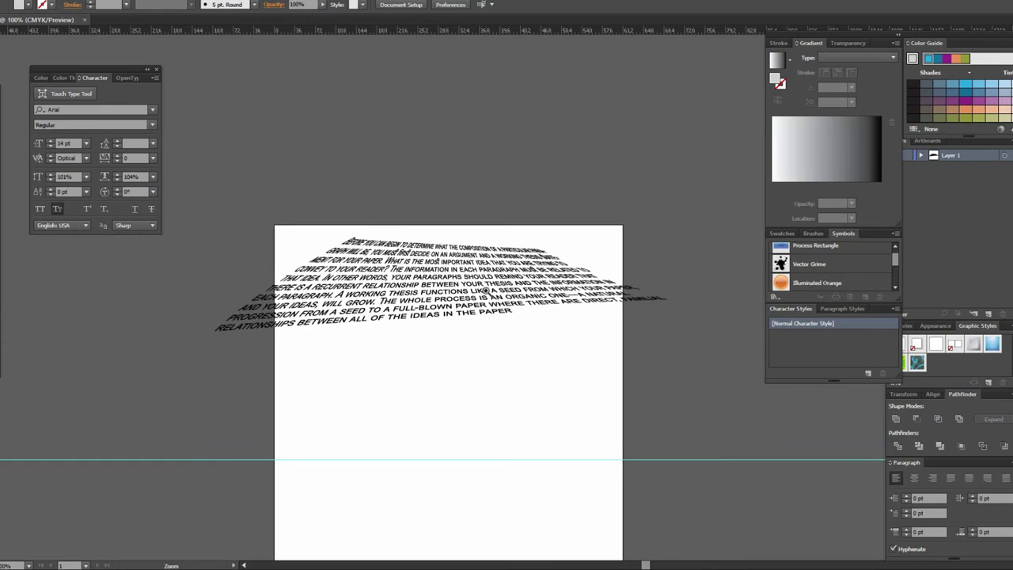
{"action": "left_click", "coordinate": [486, 289]}
{"action": "left_click_drag", "start_coordinate": [484, 290], "coordinate": [469, 308]}
{"action": "left_click", "coordinate": [453, 325]}
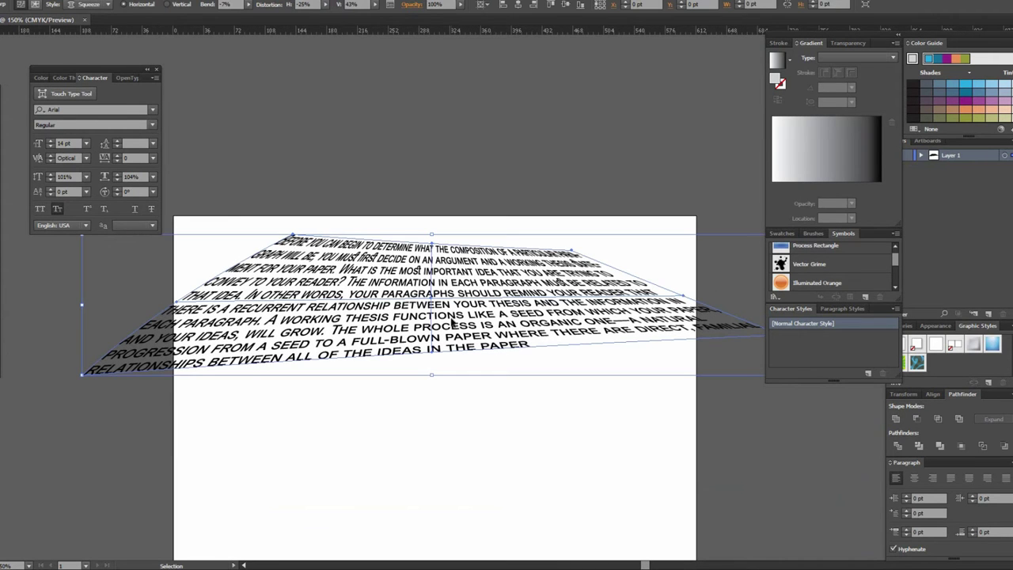
{"action": "key", "text": "ctrl+z"}
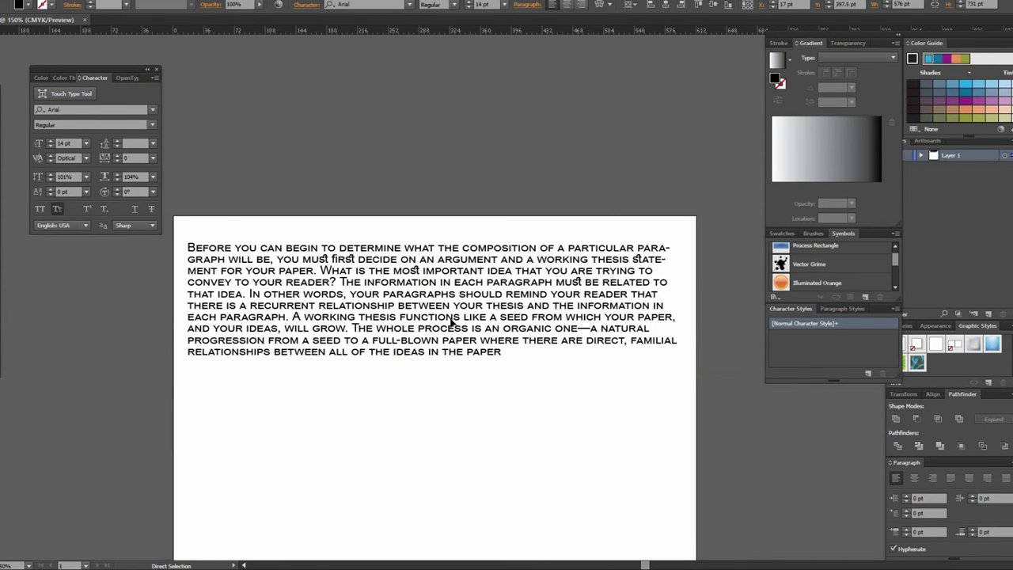
Delete the sample paragraph frame and start a new type point on the empty artboard.
{"action": "left_click_drag", "start_coordinate": [457, 308], "coordinate": [444, 253]}
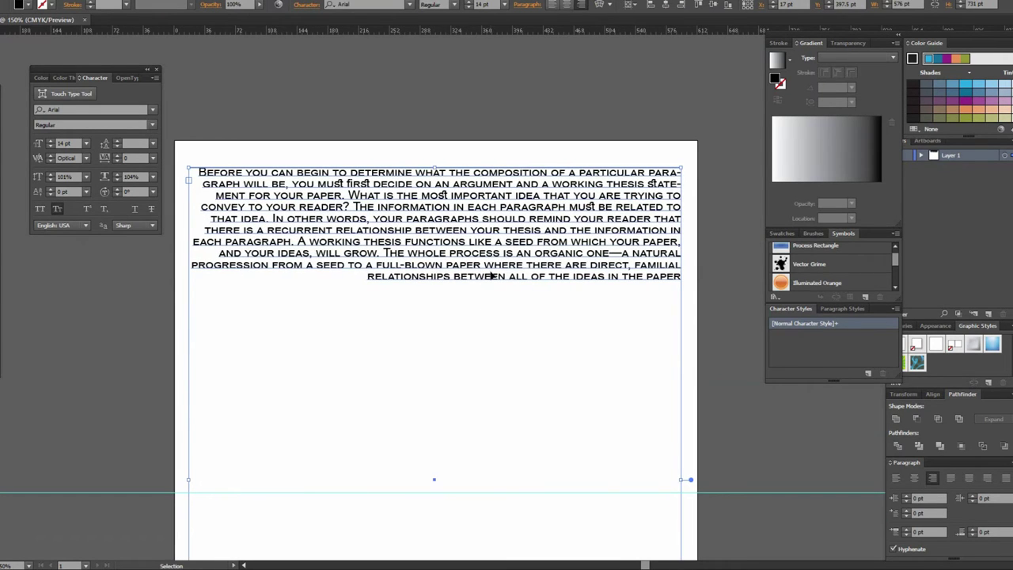
{"action": "key", "text": "Delete"}
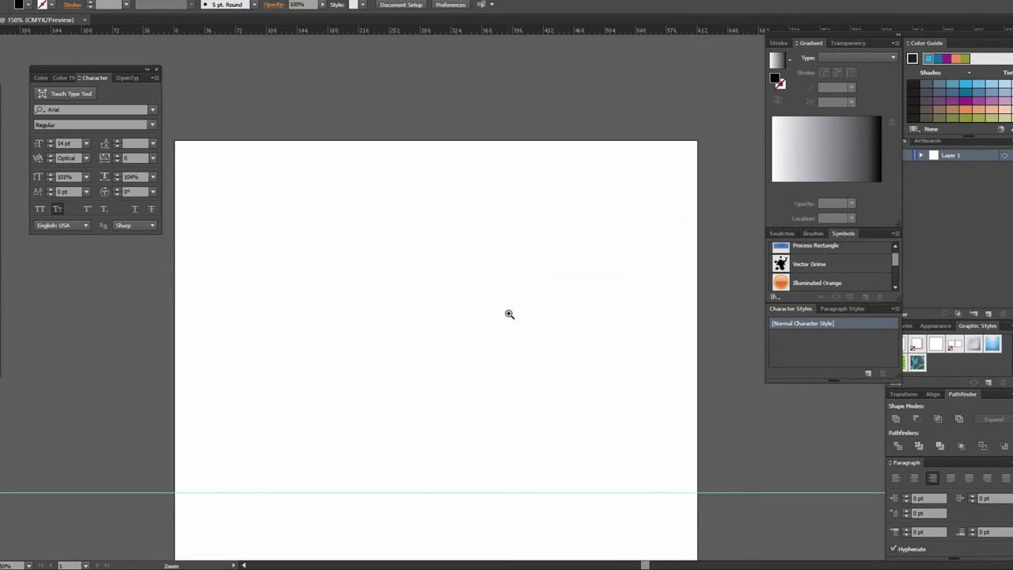
{"action": "left_click", "coordinate": [509, 314], "text": "ctrl"}
{"action": "left_click_drag", "start_coordinate": [511, 319], "coordinate": [513, 325]}
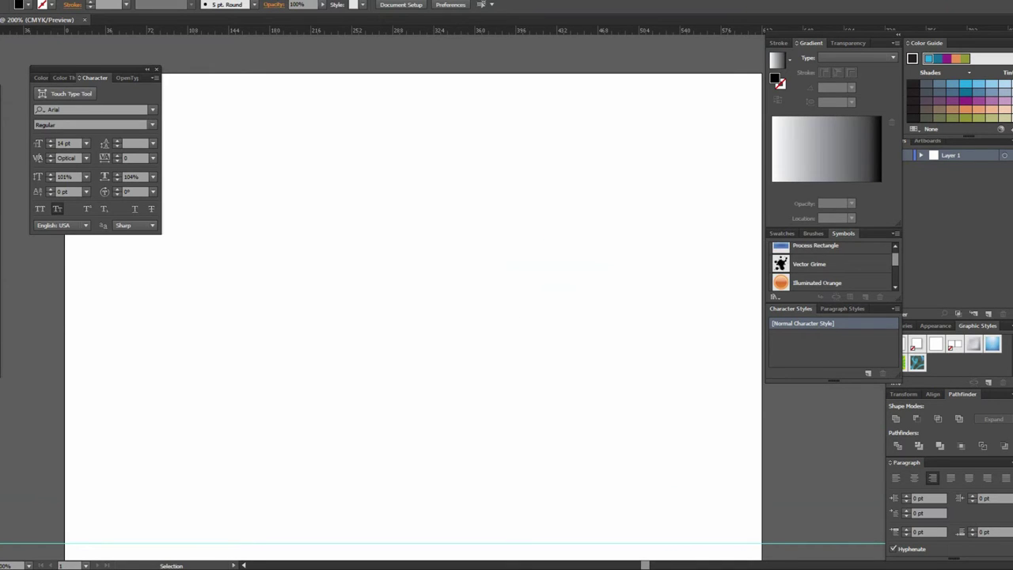
{"action": "key", "text": "t"}
{"action": "left_click", "coordinate": [264, 200]}
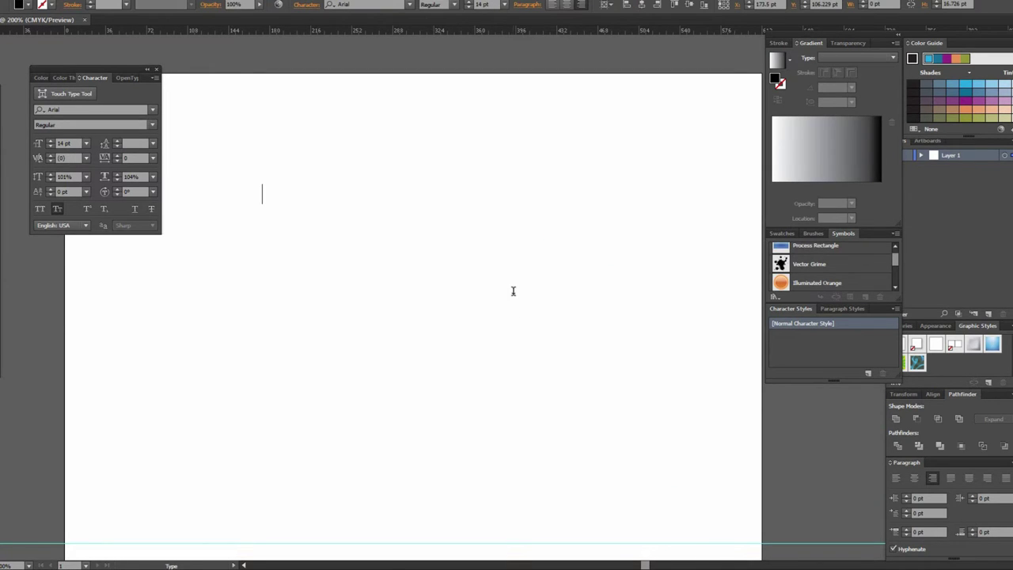
Type the line 'ASSADKASDSADSNDKLA', move it onto the page, and discard a second test line.
{"action": "type", "text": "ASSADKASDSADSNDKLA"}
{"action": "key", "text": "Escape"}
{"action": "left_click_drag", "start_coordinate": [260, 193], "coordinate": [533, 197]}
{"action": "key", "text": "t"}
{"action": "left_click", "coordinate": [380, 269]}
{"action": "type", "text": "SDADADASD"}
{"action": "key", "text": "Escape"}
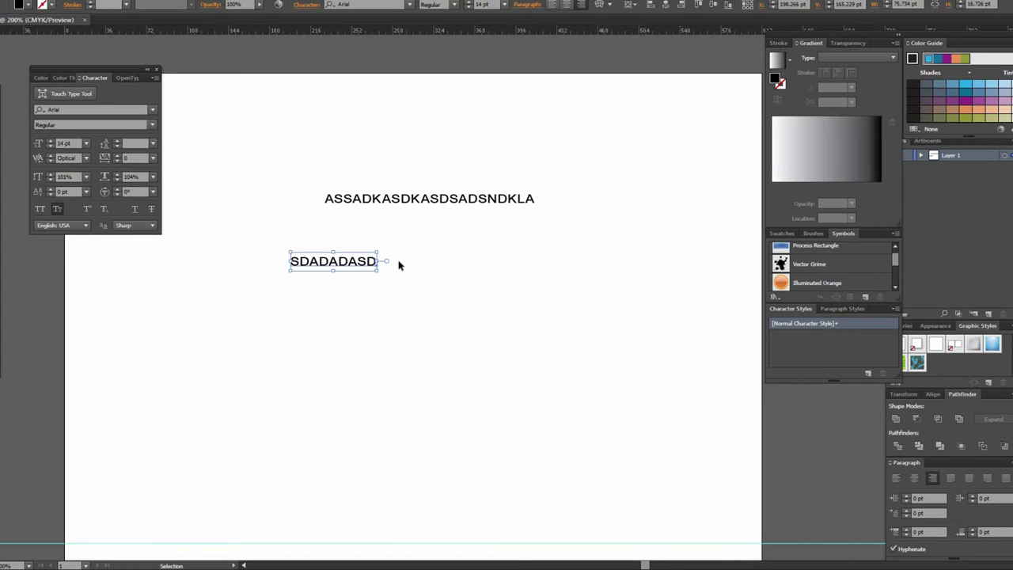
{"action": "key", "text": "Delete"}
Left-align the sample line and select its whole text.
{"action": "left_click", "coordinate": [527, 203]}
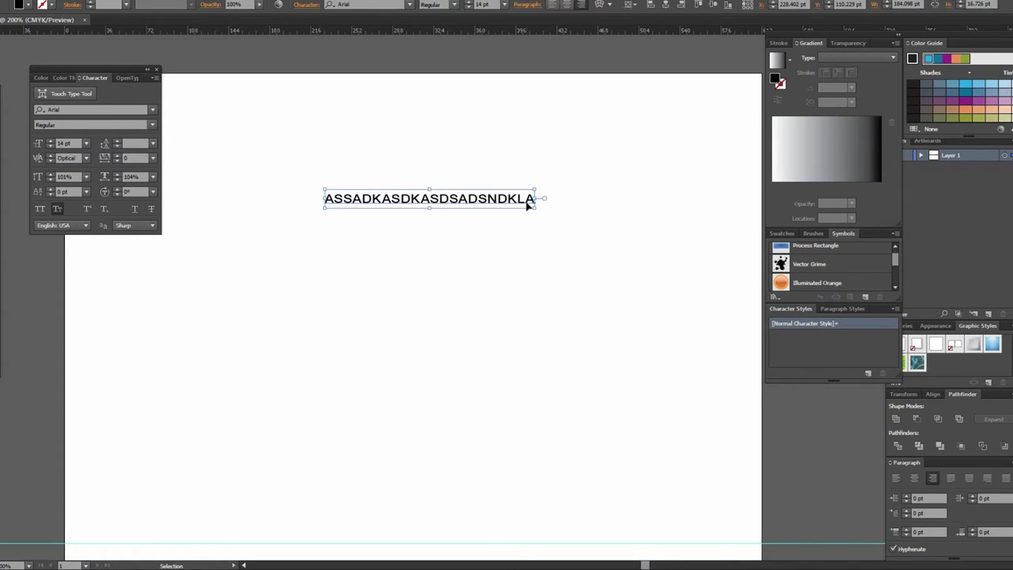
{"action": "double_click", "coordinate": [527, 203]}
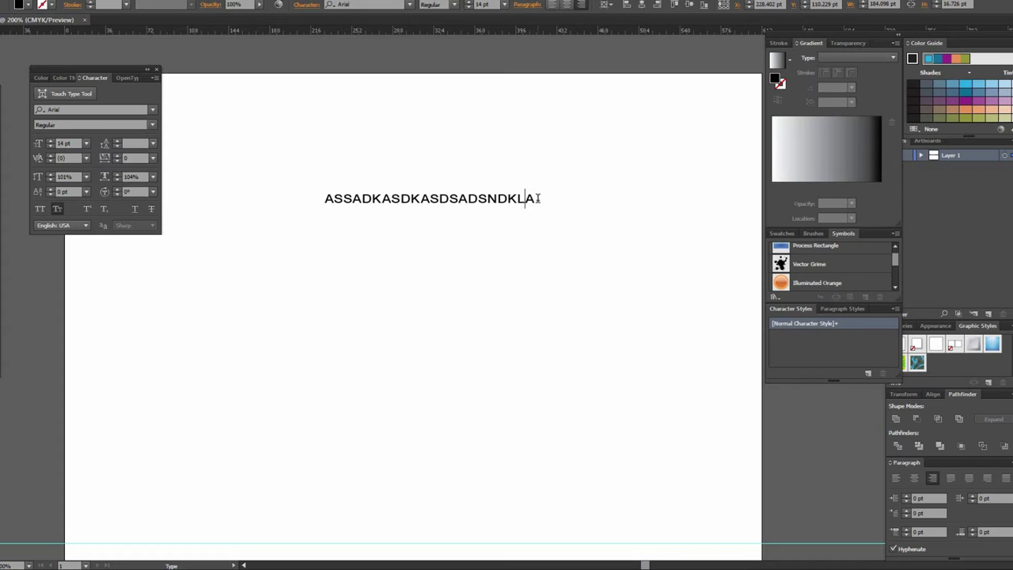
{"action": "left_click", "coordinate": [552, 7]}
{"action": "double_click", "coordinate": [535, 198]}
{"action": "left_click", "coordinate": [343, 198], "text": "shift"}
{"action": "left_click_drag", "start_coordinate": [344, 199], "coordinate": [314, 195]}
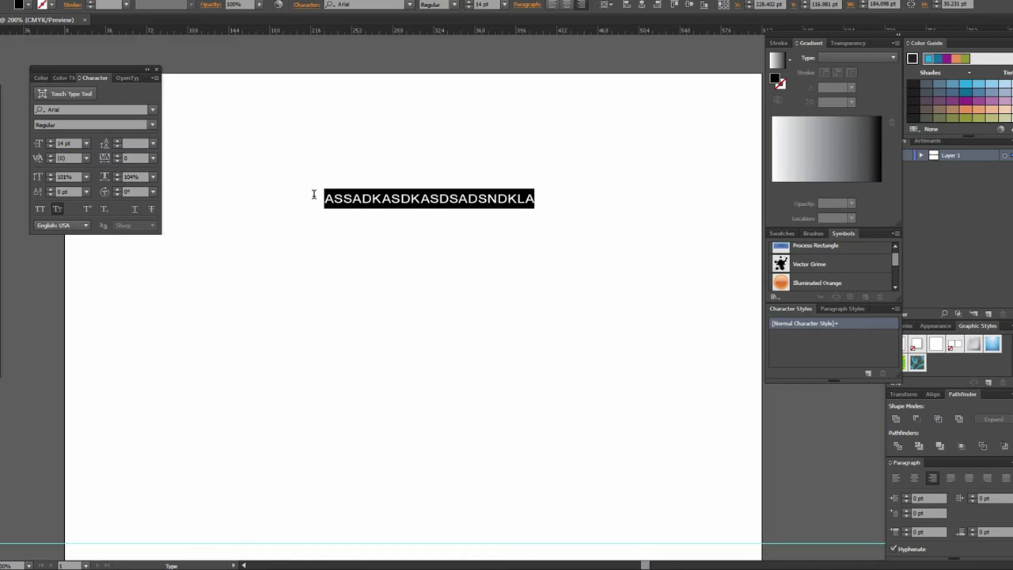
Left-align the line and extend it with more capitals plus two new lines of sample text.
{"action": "left_click", "coordinate": [552, 5]}
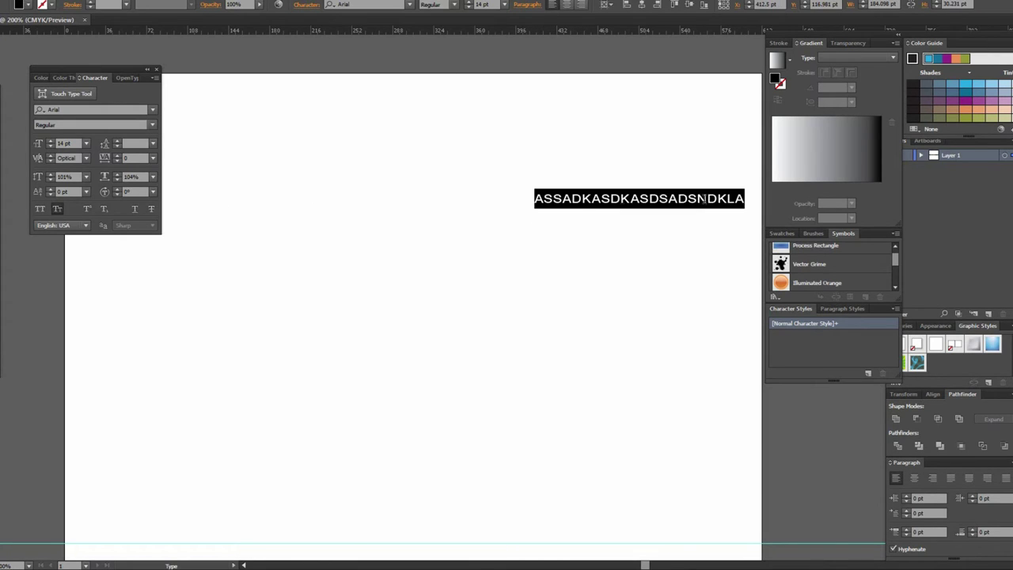
{"action": "left_click", "coordinate": [746, 200]}
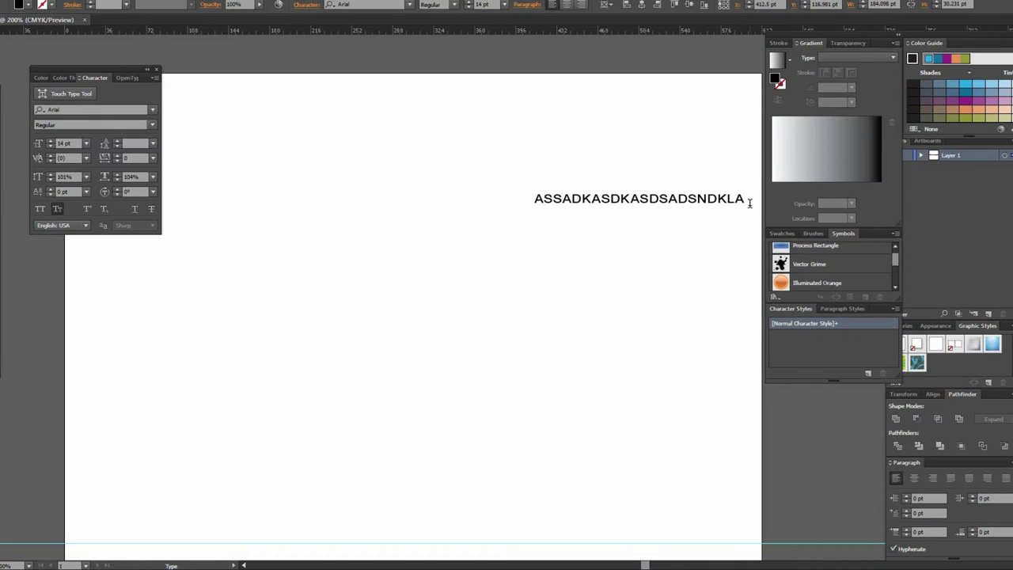
{"action": "type", "text": "ASDSADJAD"}
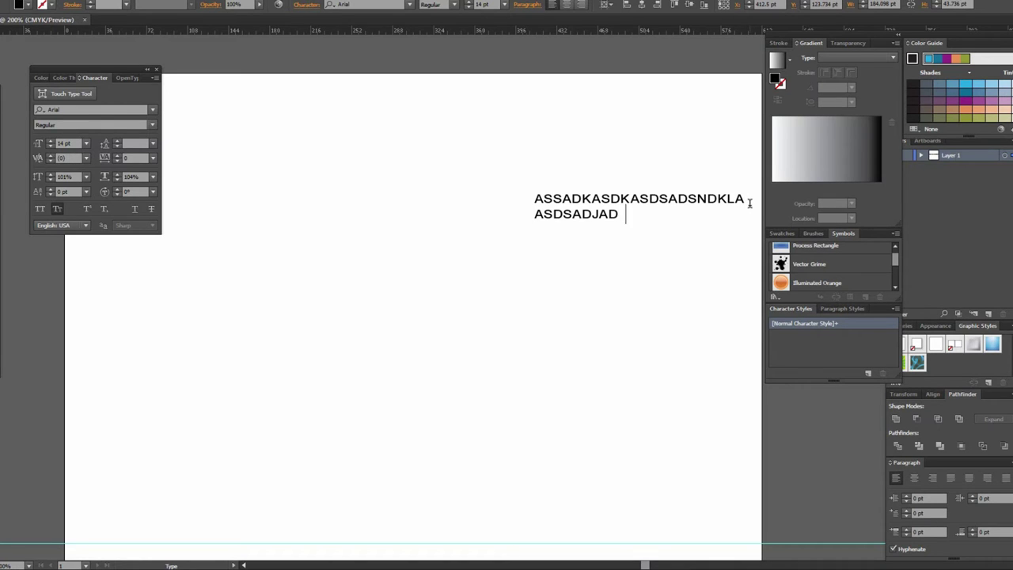
{"action": "type", "text": "JSADJKSADJKA"}
{"action": "key", "text": "Return"}
{"action": "type", "text": "ABDJK"}
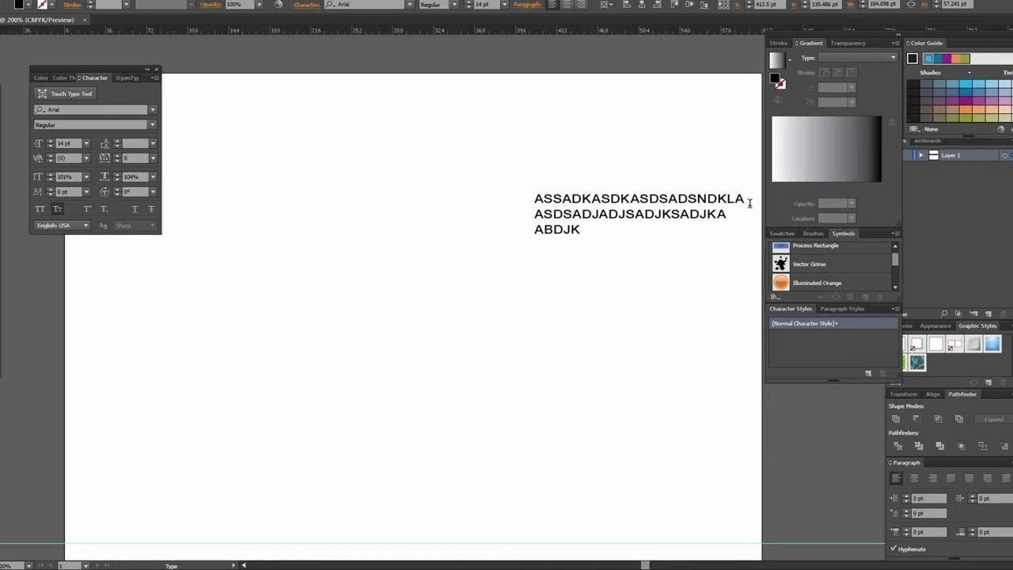
{"action": "type", "text": "ASSDJKAS "}
{"action": "type", "text": "HJDABHDJAHJDBA"}
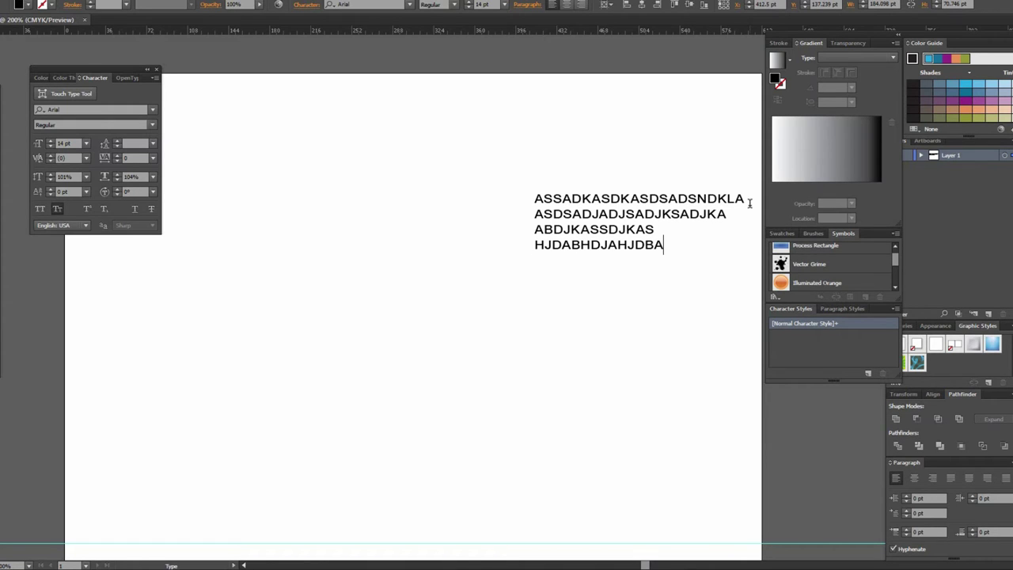
{"action": "key", "text": "Return"}
{"action": "type", "text": "AHJBDSSBASDJKADJJADJADJKA"}
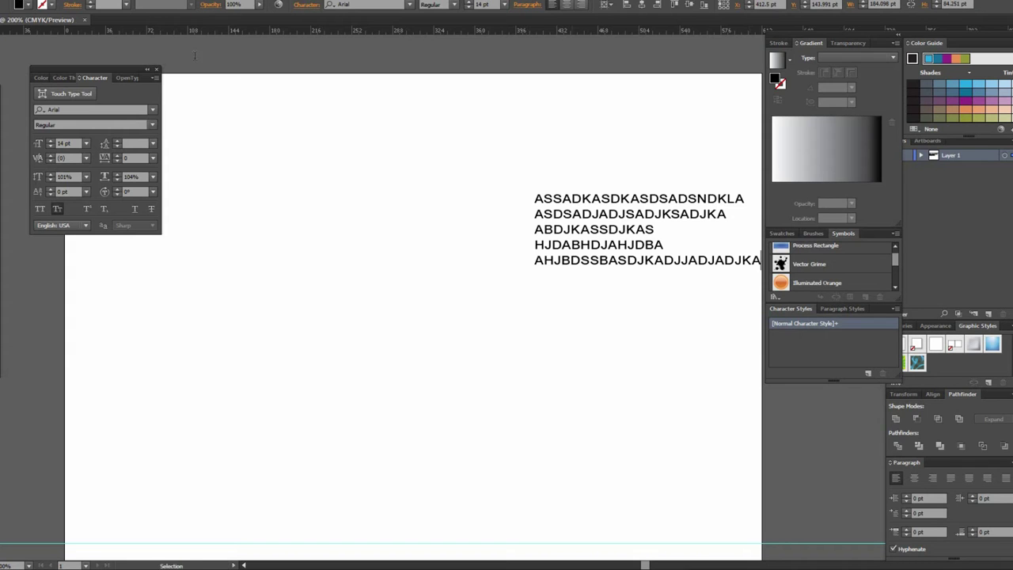
Move the finished text block and delete it.
{"action": "key", "text": "Escape"}
{"action": "left_click_drag", "start_coordinate": [531, 231], "coordinate": [307, 215]}
{"action": "key", "text": "Delete"}
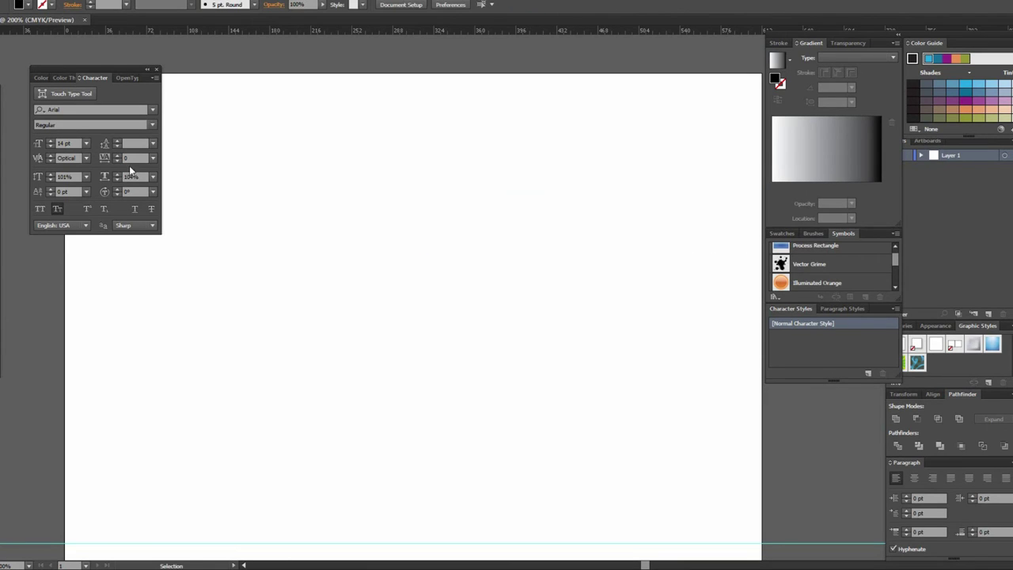
Type the word LOGO, scale it much larger, and move it right.
{"action": "key", "text": "t"}
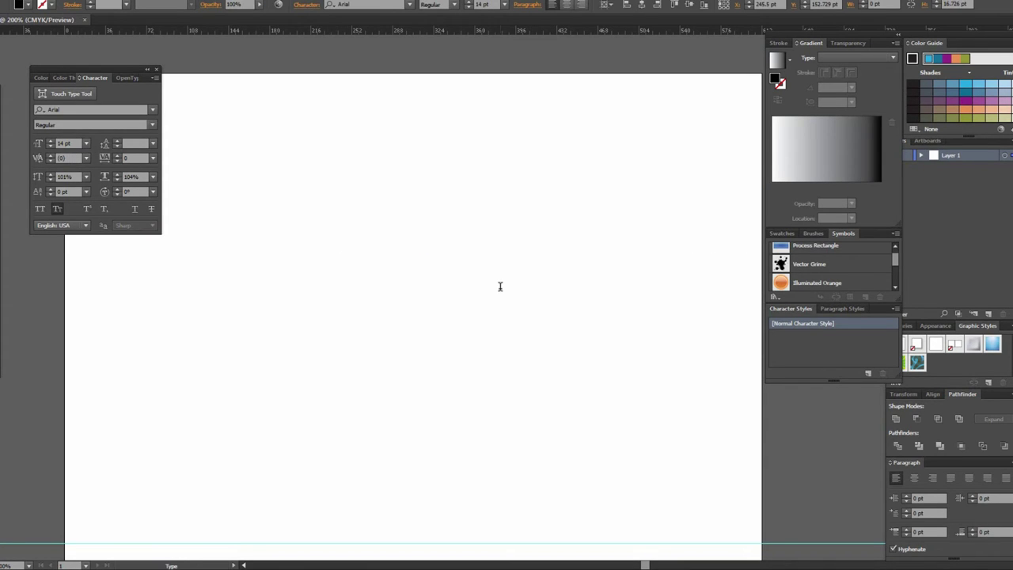
{"action": "type", "text": "LOGO"}
{"action": "key", "text": "Escape"}
{"action": "mouse_move", "coordinate": [388, 256]}
{"action": "left_mouse_down"}
{"action": "mouse_move", "coordinate": [497, 316]}
{"action": "mouse_move", "coordinate": [536, 319]}
{"action": "left_mouse_up"}
{"action": "mouse_move", "coordinate": [434, 287]}
{"action": "left_mouse_down"}
{"action": "mouse_move", "coordinate": [524, 273]}
{"action": "mouse_move", "coordinate": [512, 286]}
{"action": "left_mouse_up"}
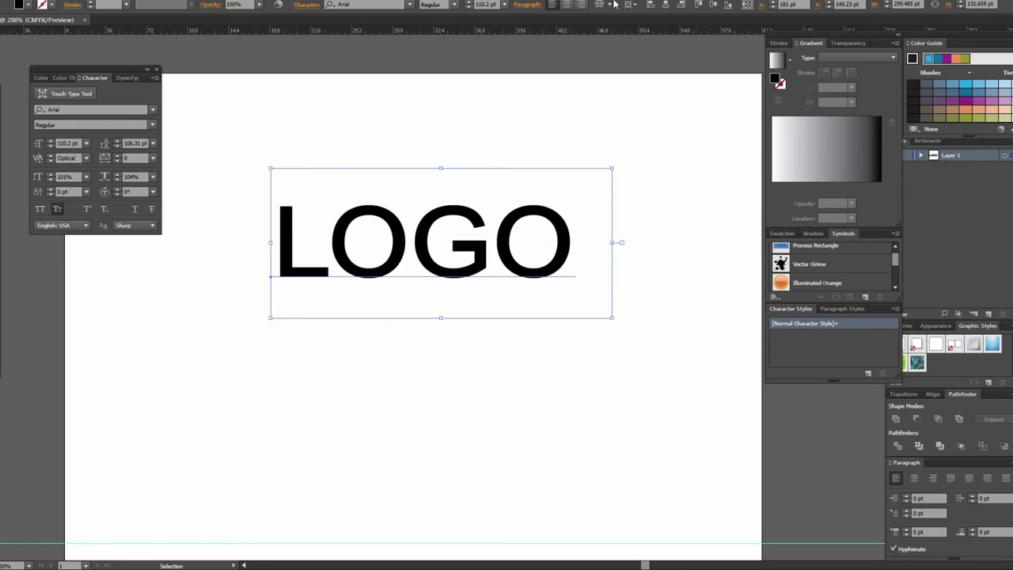
Warp LOGO into an Arc with -58% bend and slight horizontal and vertical distortion.
{"action": "left_click", "coordinate": [599, 5]}
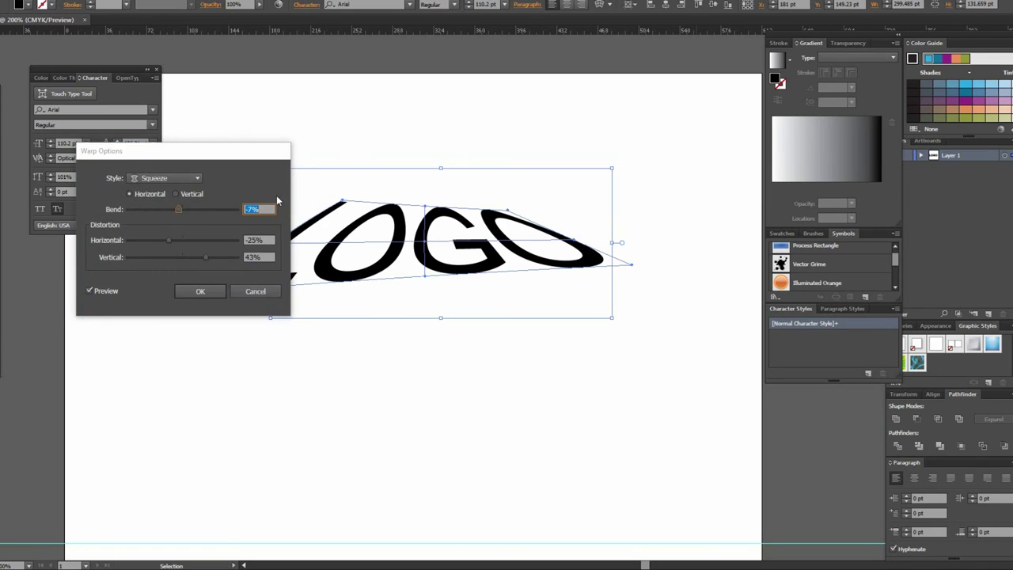
{"action": "left_click", "coordinate": [165, 178]}
{"action": "left_click", "coordinate": [202, 190]}
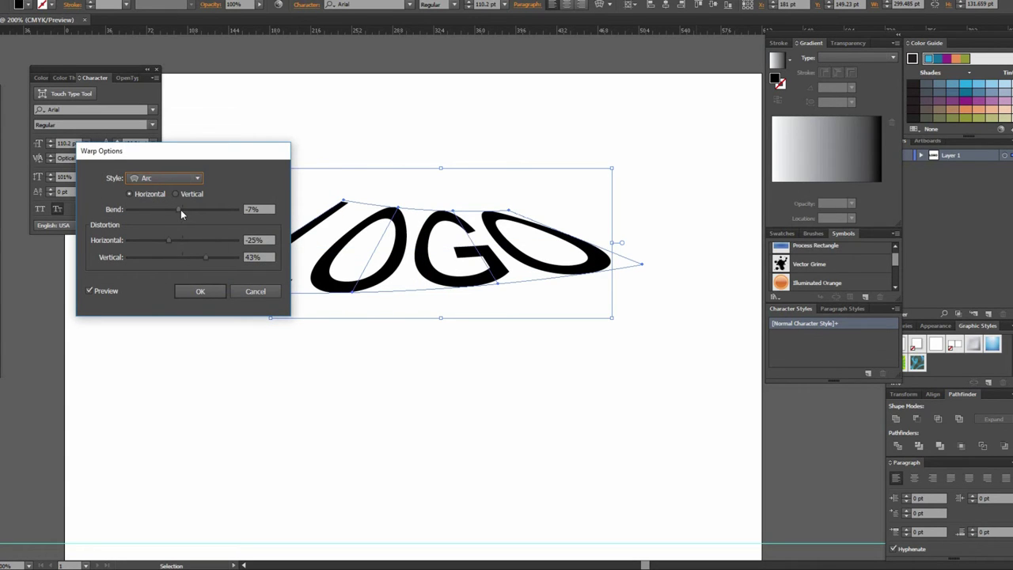
{"action": "left_click_drag", "start_coordinate": [171, 239], "coordinate": [181, 238]}
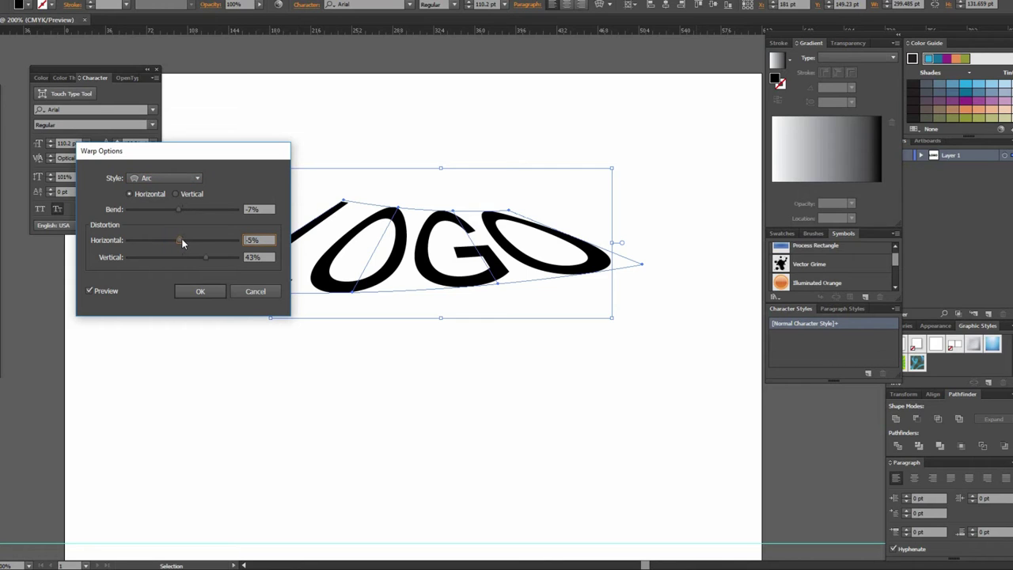
{"action": "left_click_drag", "start_coordinate": [206, 257], "coordinate": [183, 258]}
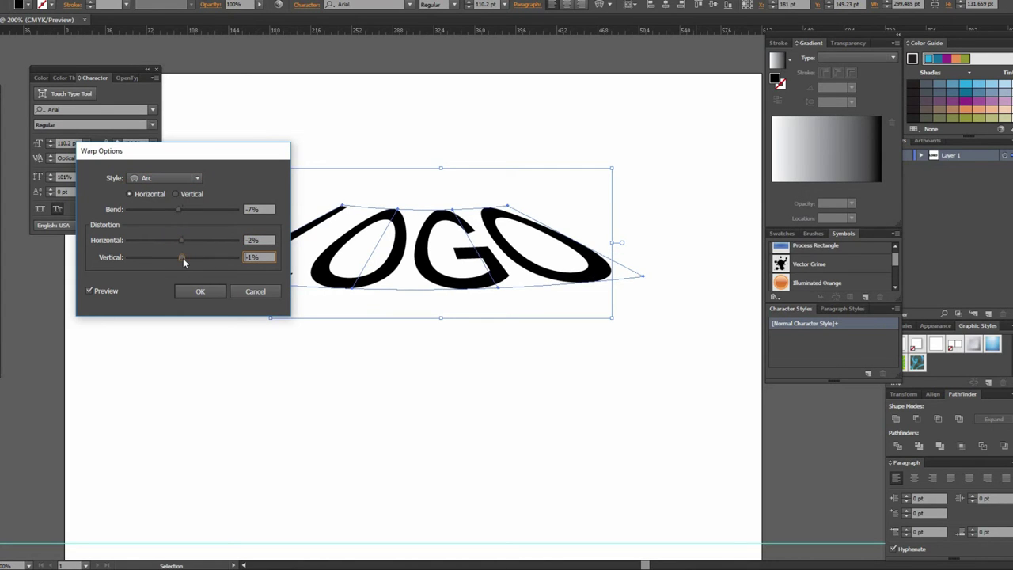
{"action": "left_click_drag", "start_coordinate": [177, 207], "coordinate": [161, 209]}
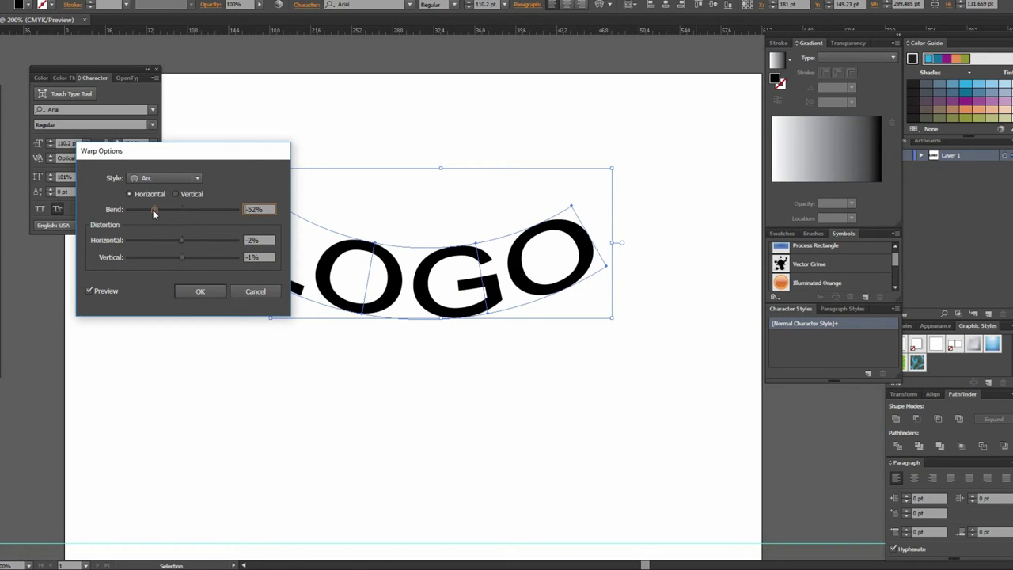
{"action": "left_click_drag", "start_coordinate": [161, 208], "coordinate": [150, 210]}
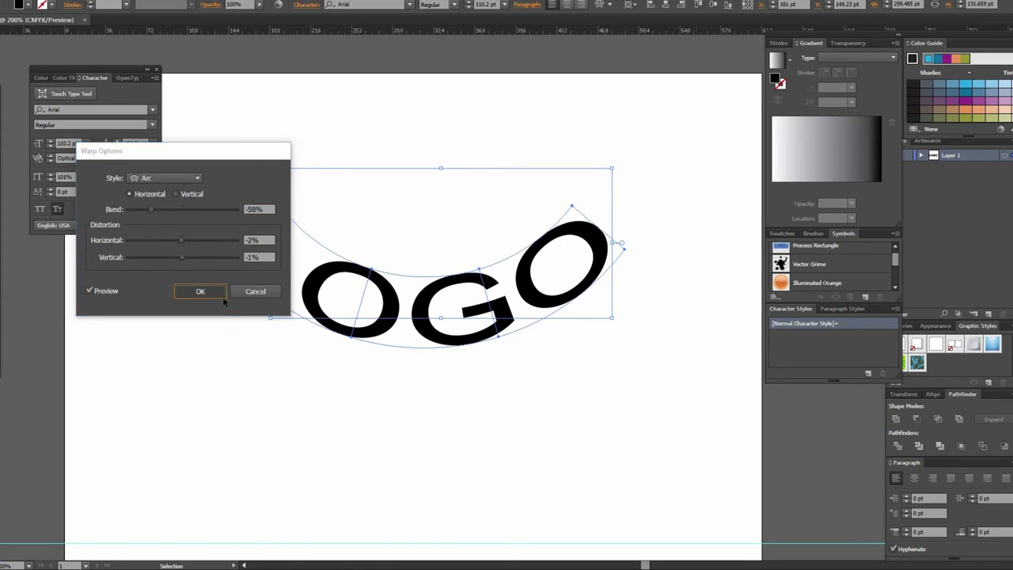
{"action": "left_click", "coordinate": [200, 291]}
{"action": "left_click", "coordinate": [403, 419]}
{"action": "scroll", "coordinate": [507, 403], "scroll_direction": "up", "scroll_amount": 1}
{"action": "left_click", "coordinate": [507, 403]}
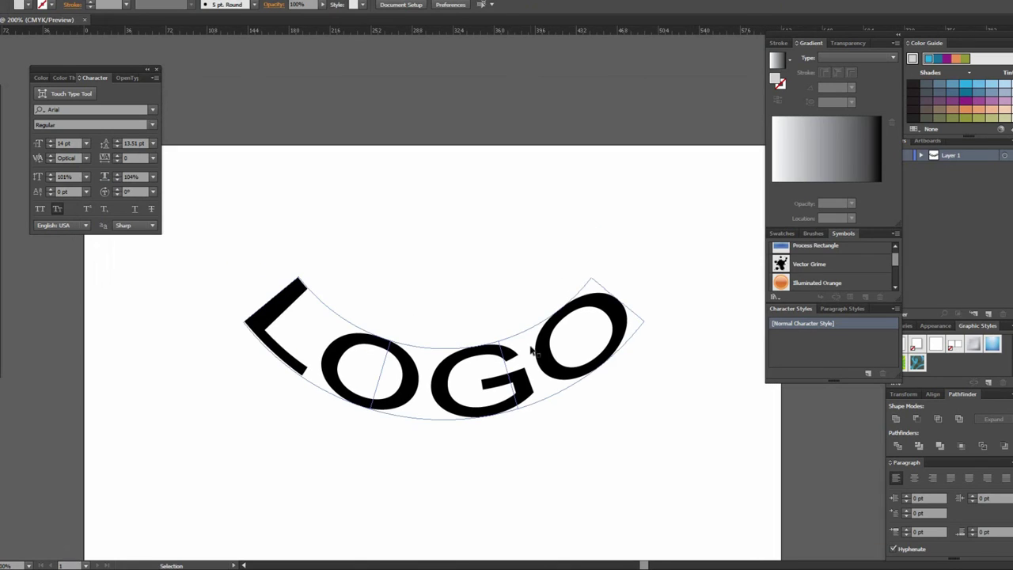
Draw a circle above LOGO and duplicate it overlapping to the right.
{"action": "left_click_drag", "start_coordinate": [418, 353], "coordinate": [393, 261]}
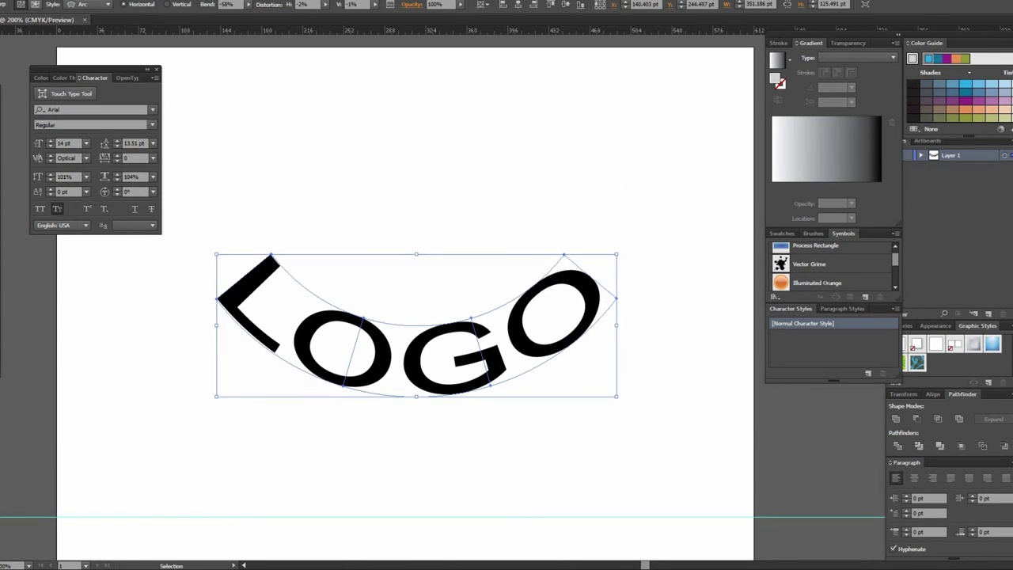
{"action": "mouse_move", "coordinate": [7, 163]}
{"action": "left_mouse_down"}
{"action": "mouse_move", "coordinate": [6, 204]}
{"action": "mouse_move", "coordinate": [6, 191]}
{"action": "left_mouse_up"}
{"action": "left_click_drag", "start_coordinate": [300, 112], "coordinate": [475, 256]}
{"action": "key", "text": "v"}
{"action": "mouse_move", "coordinate": [406, 211]}
{"action": "left_mouse_down"}
{"action": "mouse_move", "coordinate": [402, 182]}
{"action": "mouse_move", "coordinate": [644, 255]}
{"action": "left_mouse_up"}
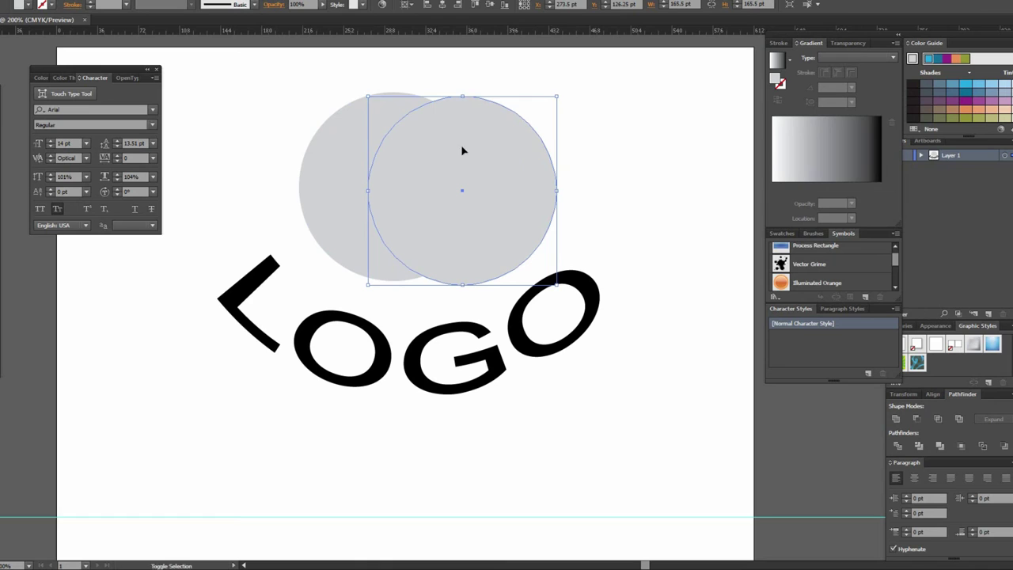
Merge the two overlapping circles into one shape with Pathfinder Unite.
{"action": "left_click_drag", "start_coordinate": [323, 74], "coordinate": [732, 295]}
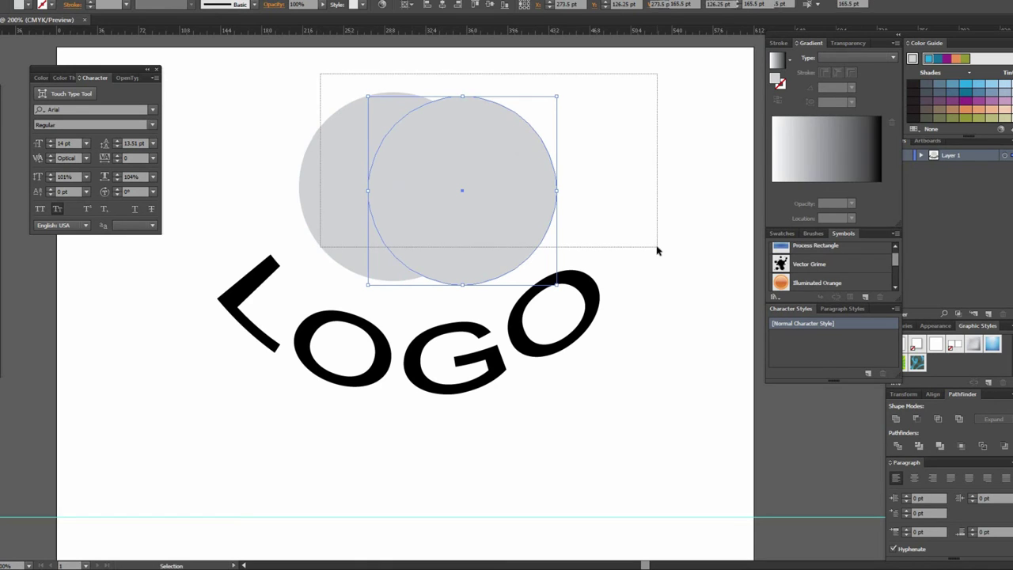
{"action": "left_click", "coordinate": [897, 416]}
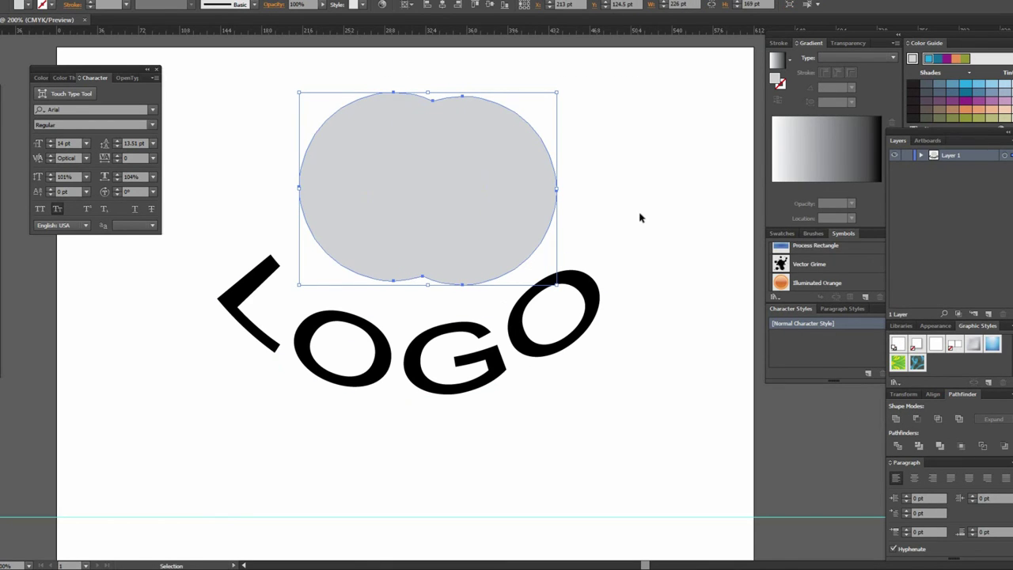
{"action": "left_click_drag", "start_coordinate": [501, 204], "coordinate": [493, 215]}
{"action": "key", "text": "ctrl+z"}
{"action": "key", "text": "ctrl+shift+z"}
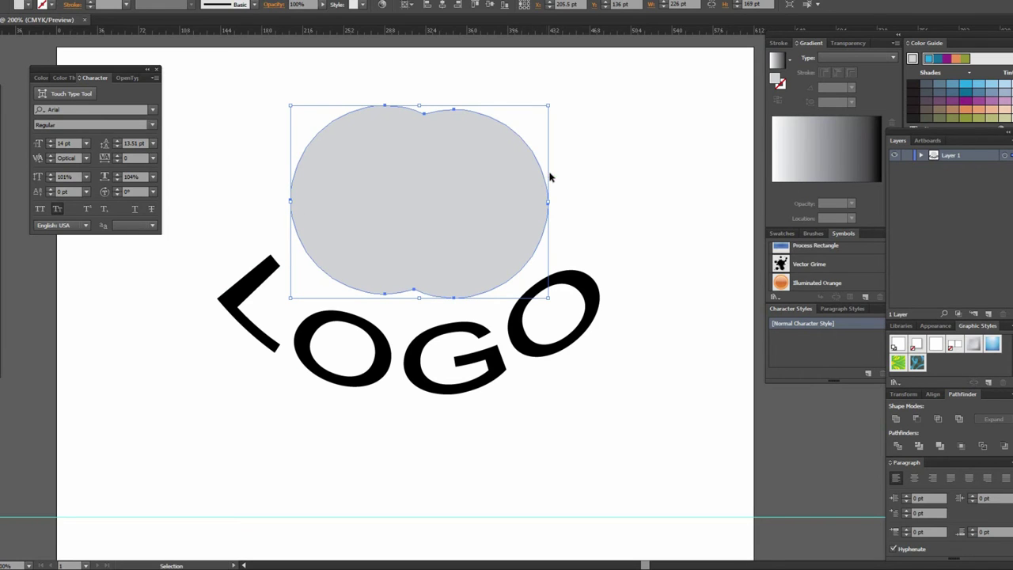
Fill the merged shape cyan, nudge it into place, and center the logo in view.
{"action": "left_click", "coordinate": [28, 5]}
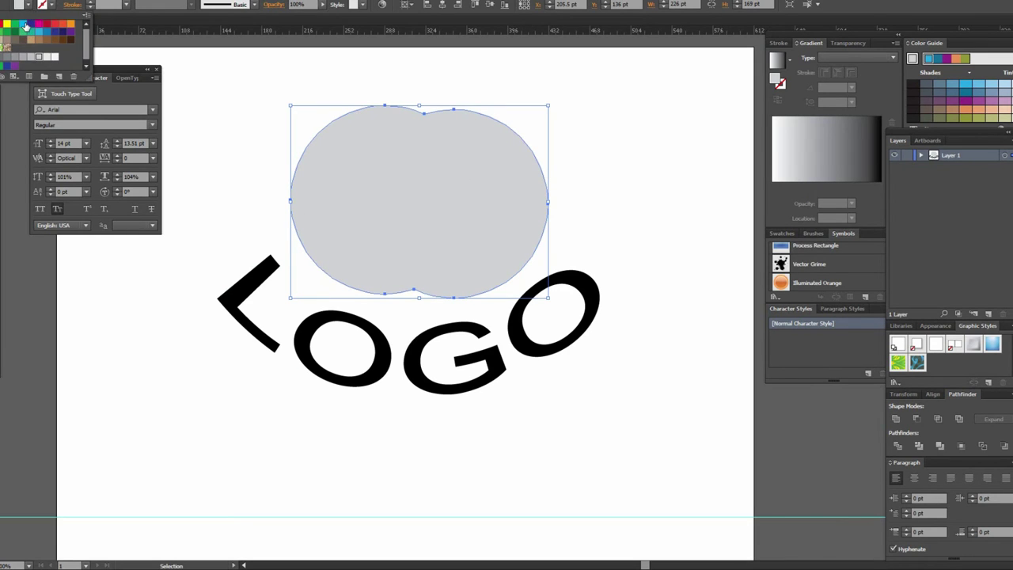
{"action": "left_click", "coordinate": [24, 26]}
{"action": "left_click", "coordinate": [613, 196]}
{"action": "left_click_drag", "start_coordinate": [494, 211], "coordinate": [484, 225]}
{"action": "left_click", "coordinate": [596, 192]}
{"action": "scroll", "coordinate": [499, 255], "scroll_direction": "up", "scroll_amount": 2}
{"action": "scroll", "coordinate": [511, 255], "scroll_direction": "up", "scroll_amount": 2}
{"action": "key", "text": "ctrl+minus"}
{"action": "mouse_move", "coordinate": [502, 326]}
{"action": "left_mouse_down"}
{"action": "mouse_move", "coordinate": [549, 293]}
{"action": "mouse_move", "coordinate": [584, 223]}
{"action": "left_mouse_up"}
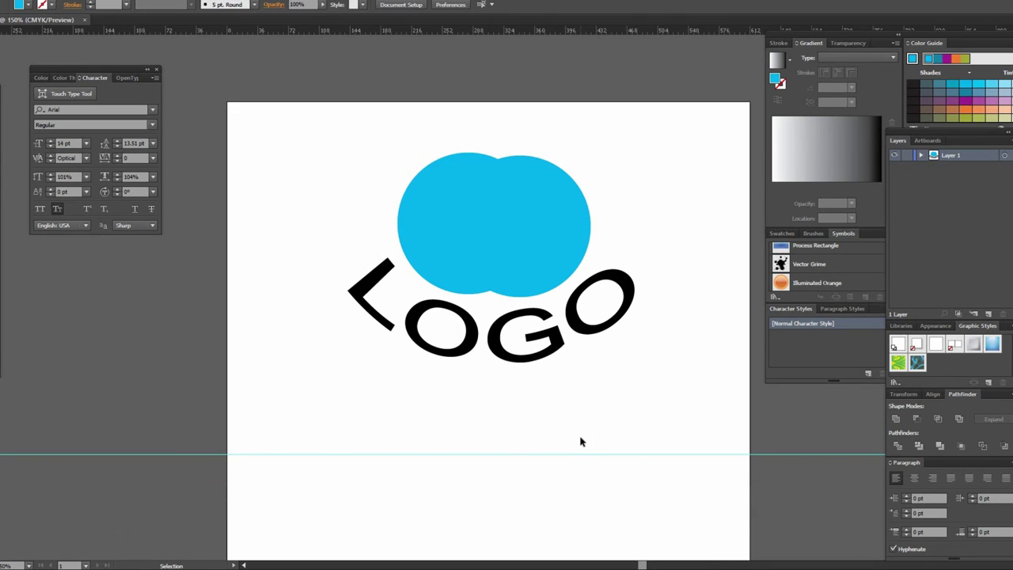
{"action": "left_click", "coordinate": [569, 322], "text": "ctrl"}
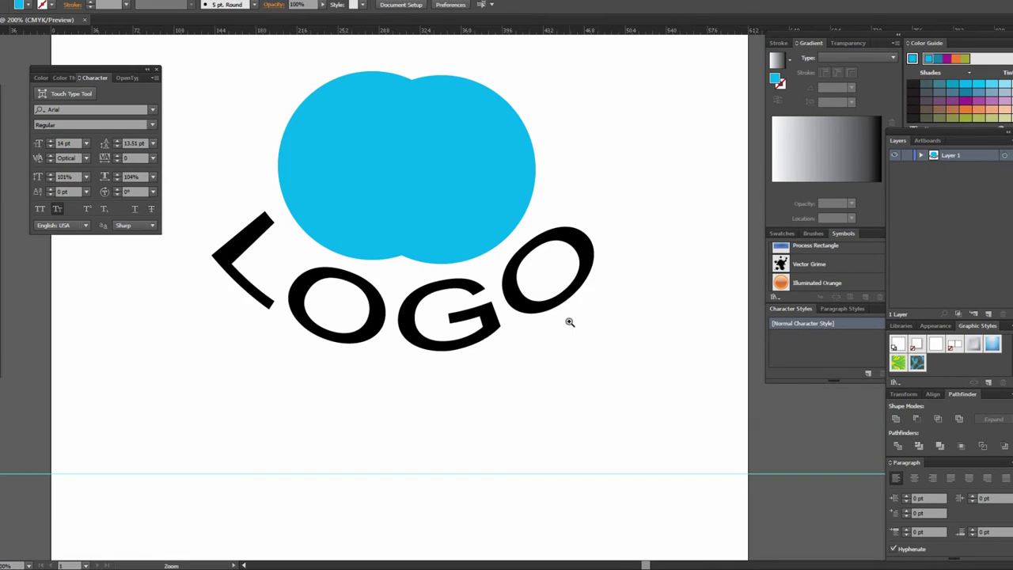
Below the arched LOGO, type the sample line 'ADSDASDADADSAD'.
{"action": "left_click_drag", "start_coordinate": [425, 260], "coordinate": [491, 280]}
{"action": "left_click", "coordinate": [540, 335]}
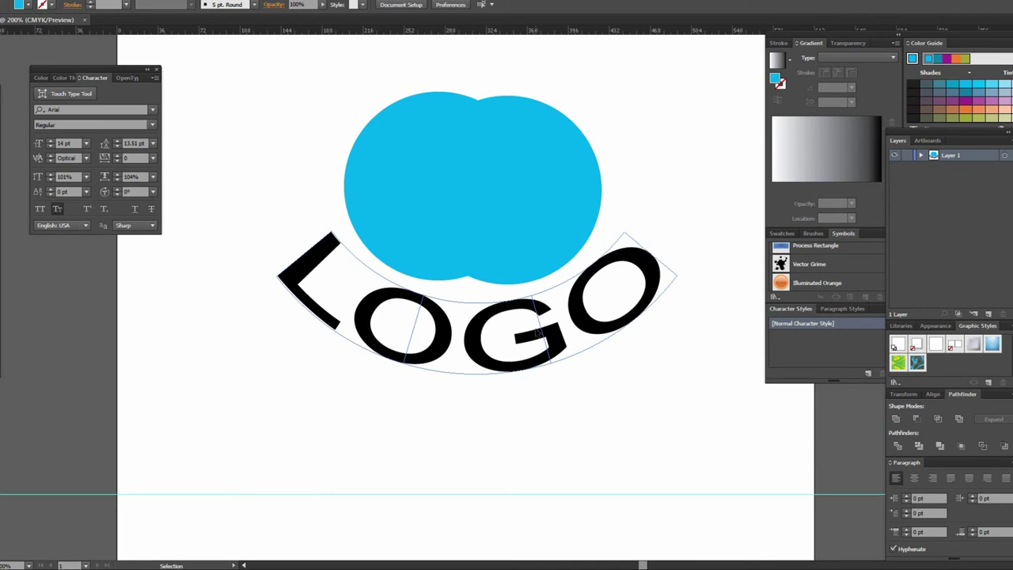
{"action": "left_click", "coordinate": [190, 198]}
{"action": "key", "text": "t"}
{"action": "left_click", "coordinate": [488, 294]}
{"action": "left_click_drag", "start_coordinate": [487, 295], "coordinate": [472, 156]}
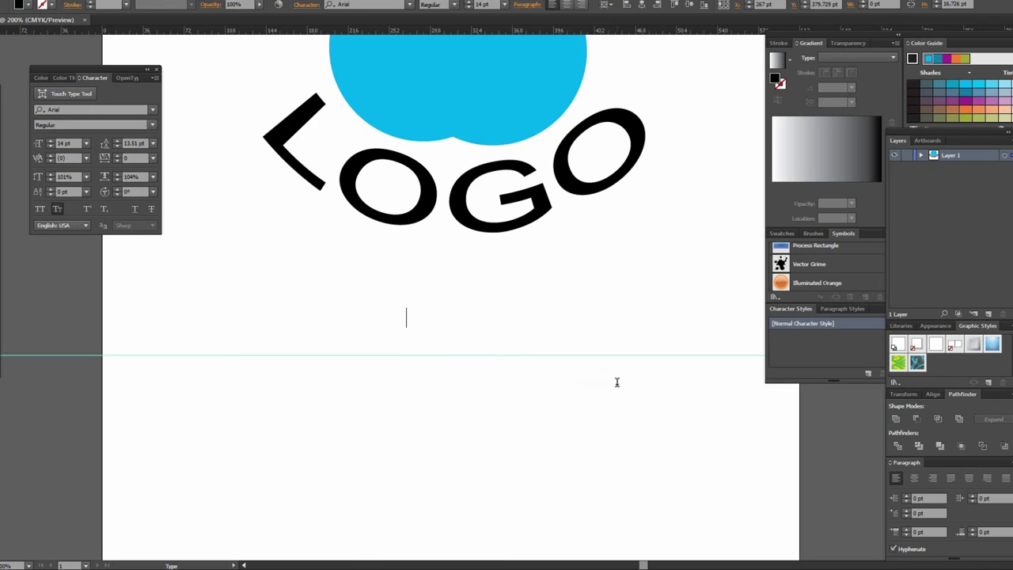
{"action": "type", "text": "AD"}
{"action": "type", "text": "SDASDADADSADAD"}
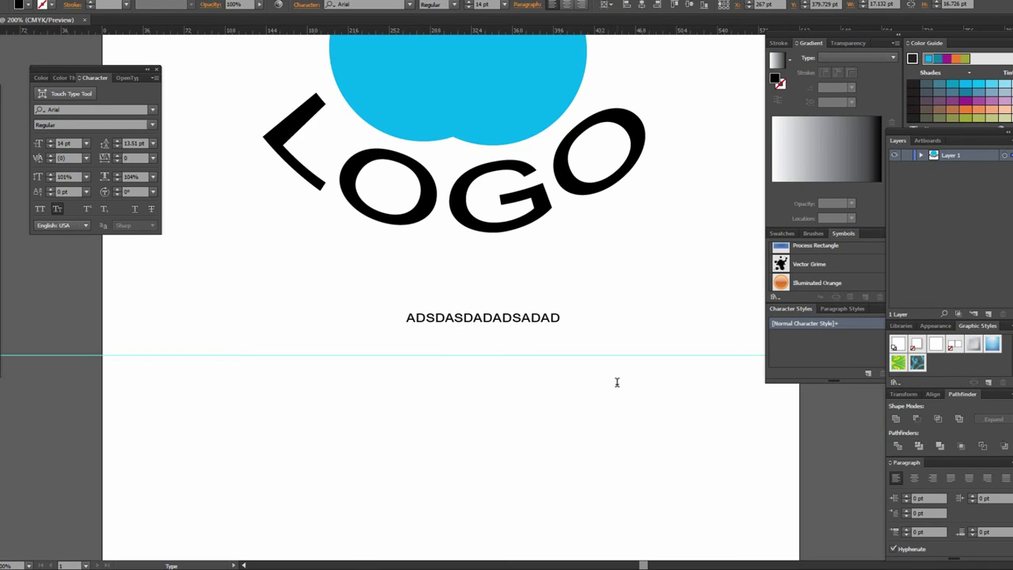
{"action": "key", "text": "Escape"}
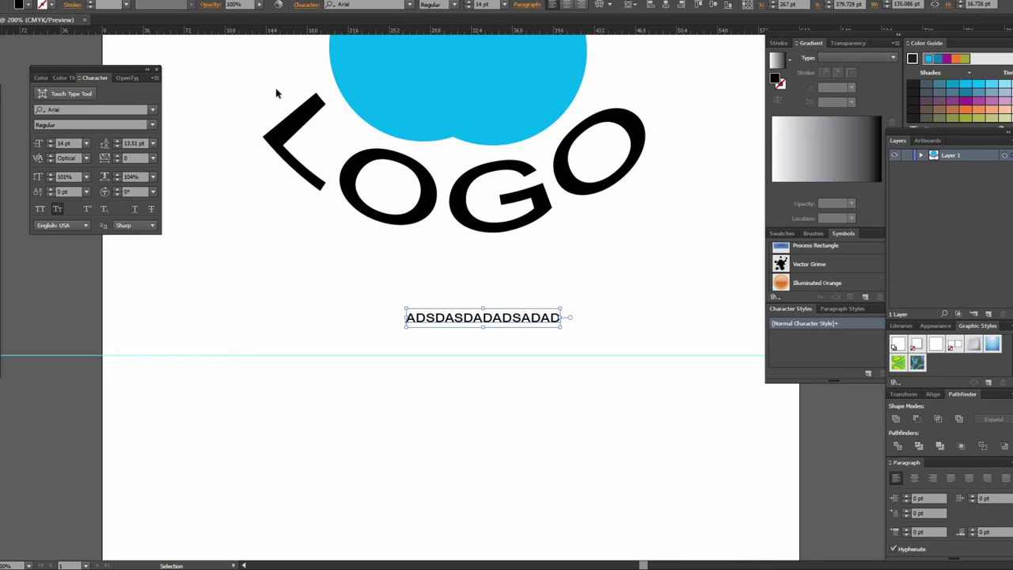
Preview Arc Lower and Arc Upper warp styles on the new text line.
{"action": "left_click", "coordinate": [599, 7]}
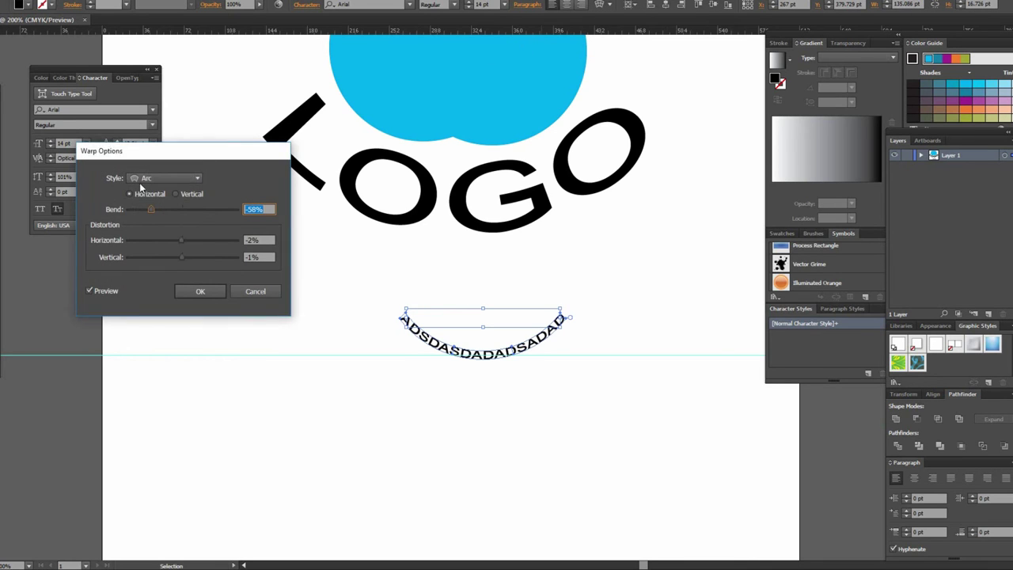
{"action": "left_click", "coordinate": [170, 178]}
{"action": "left_click", "coordinate": [163, 204]}
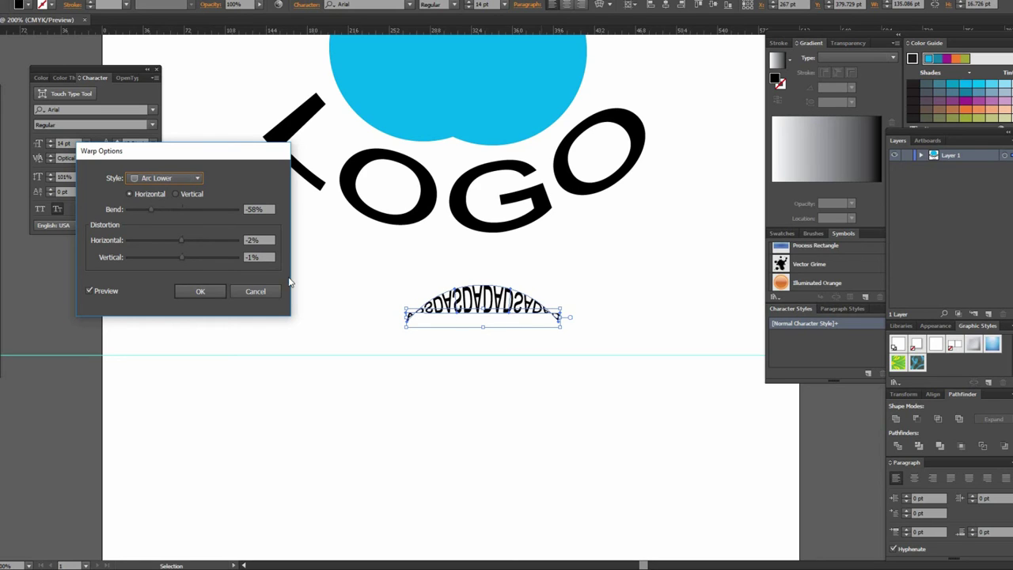
{"action": "left_click", "coordinate": [173, 183]}
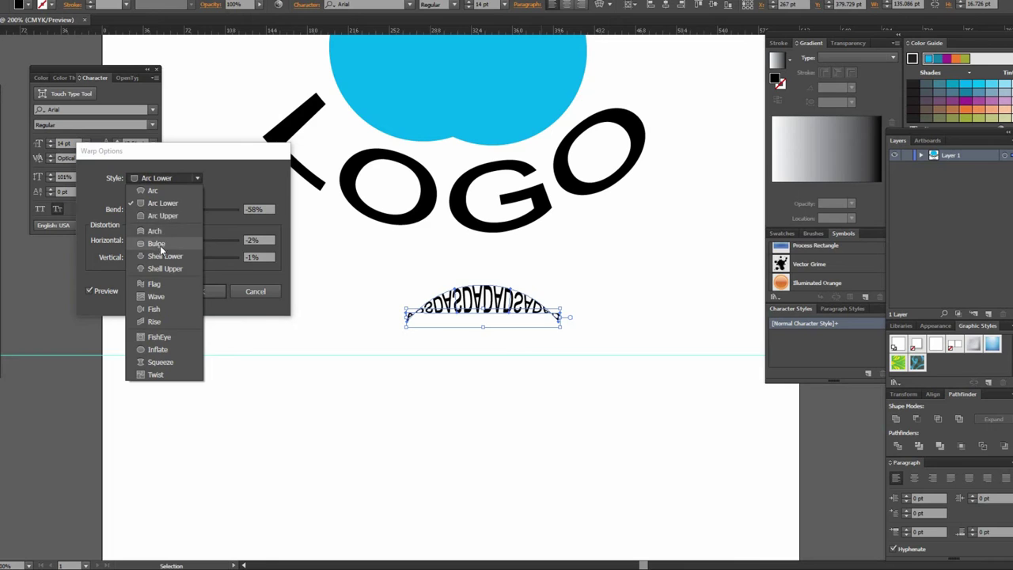
{"action": "key", "text": "Escape"}
{"action": "key", "text": "Down"}
Preview a Flag warp with adjusted bend and distortion, then close the dialog without warping.
{"action": "left_click", "coordinate": [168, 177]}
{"action": "left_click", "coordinate": [162, 284]}
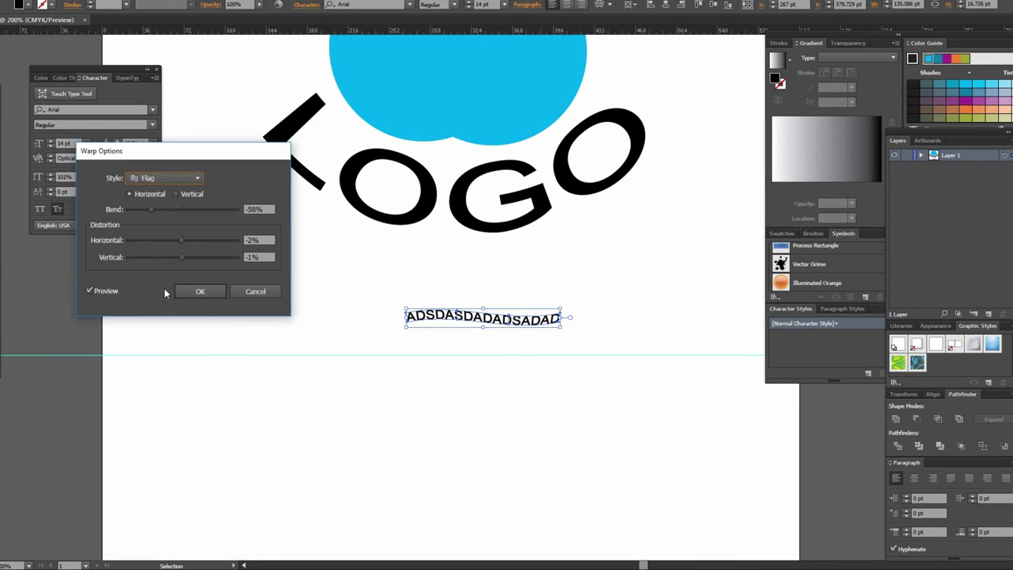
{"action": "left_click_drag", "start_coordinate": [158, 210], "coordinate": [207, 206]}
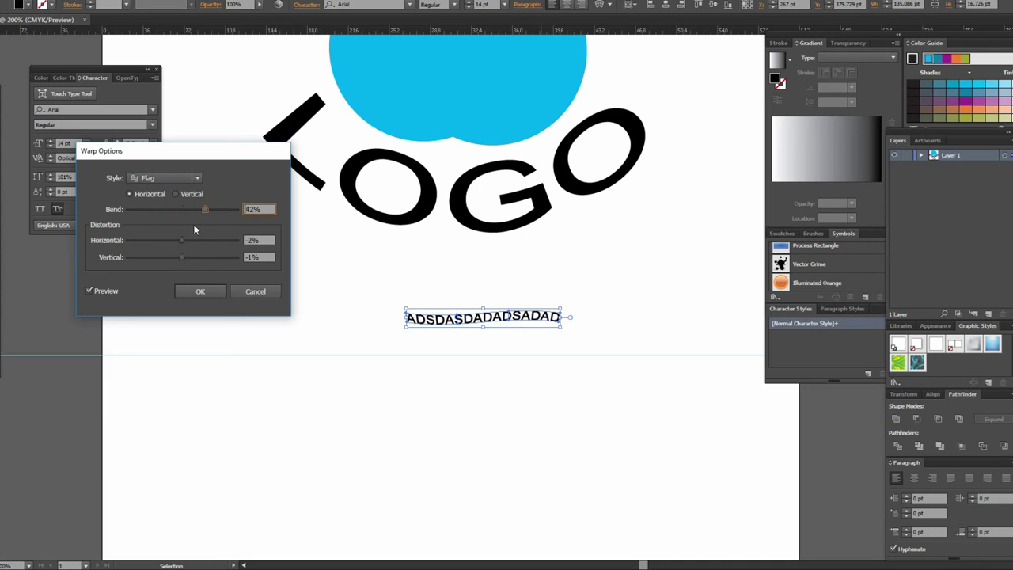
{"action": "mouse_move", "coordinate": [182, 240]}
{"action": "left_mouse_down"}
{"action": "mouse_move", "coordinate": [201, 241]}
{"action": "mouse_move", "coordinate": [159, 263]}
{"action": "mouse_move", "coordinate": [197, 258]}
{"action": "left_mouse_up"}
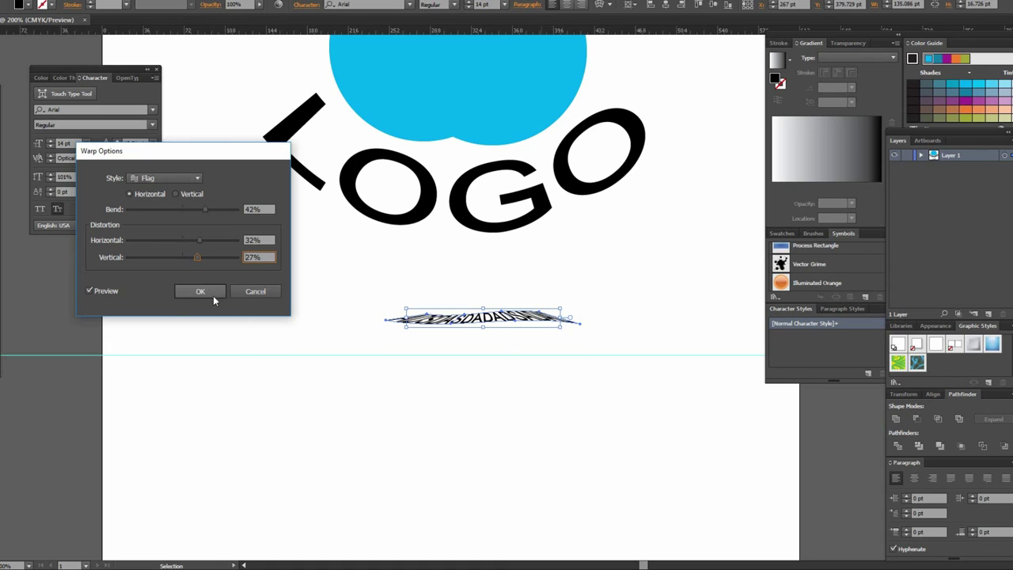
{"action": "left_click", "coordinate": [267, 294]}
{"action": "left_click_drag", "start_coordinate": [432, 286], "coordinate": [432, 365]}
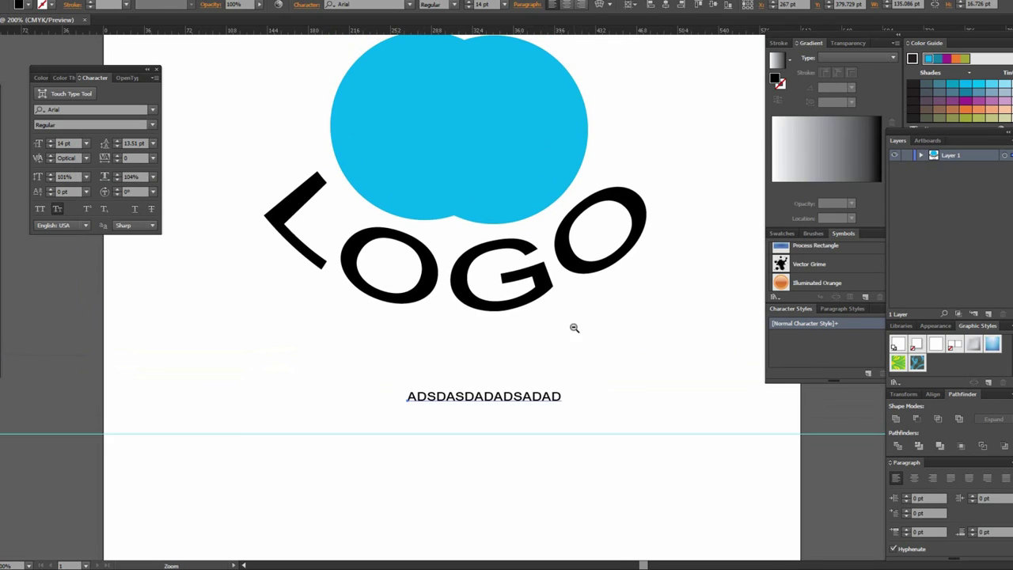
Scale the sample text line up to about 28 pt.
{"action": "scroll", "coordinate": [574, 327], "scroll_direction": "down", "scroll_amount": 1}
{"action": "scroll", "coordinate": [543, 324], "scroll_direction": "up", "scroll_amount": 1}
{"action": "mouse_move", "coordinate": [487, 352]}
{"action": "left_mouse_down"}
{"action": "mouse_move", "coordinate": [558, 292]}
{"action": "mouse_move", "coordinate": [517, 321]}
{"action": "mouse_move", "coordinate": [506, 318]}
{"action": "left_mouse_up"}
{"action": "key", "text": "v"}
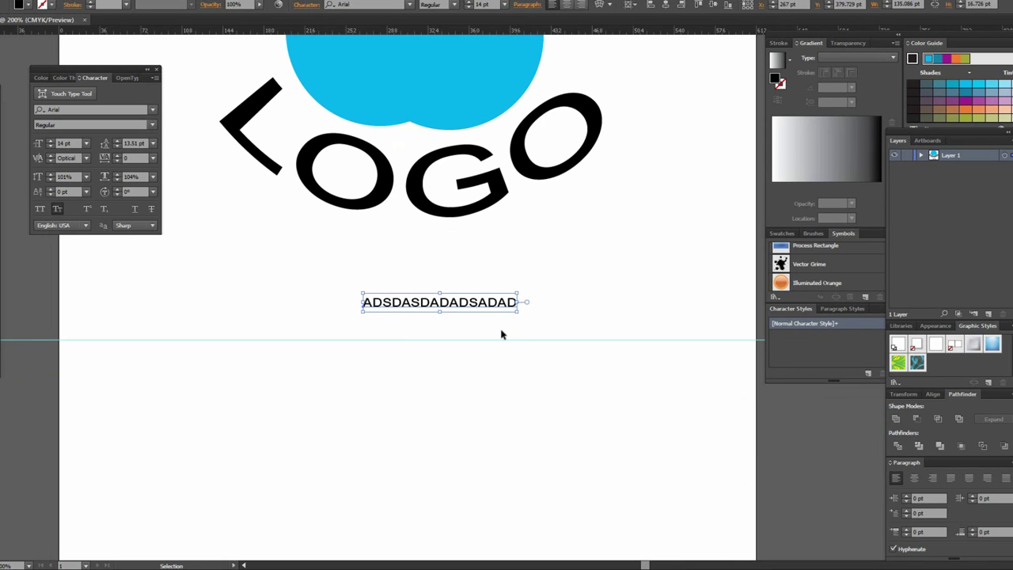
{"action": "left_click_drag", "start_coordinate": [516, 312], "coordinate": [591, 321]}
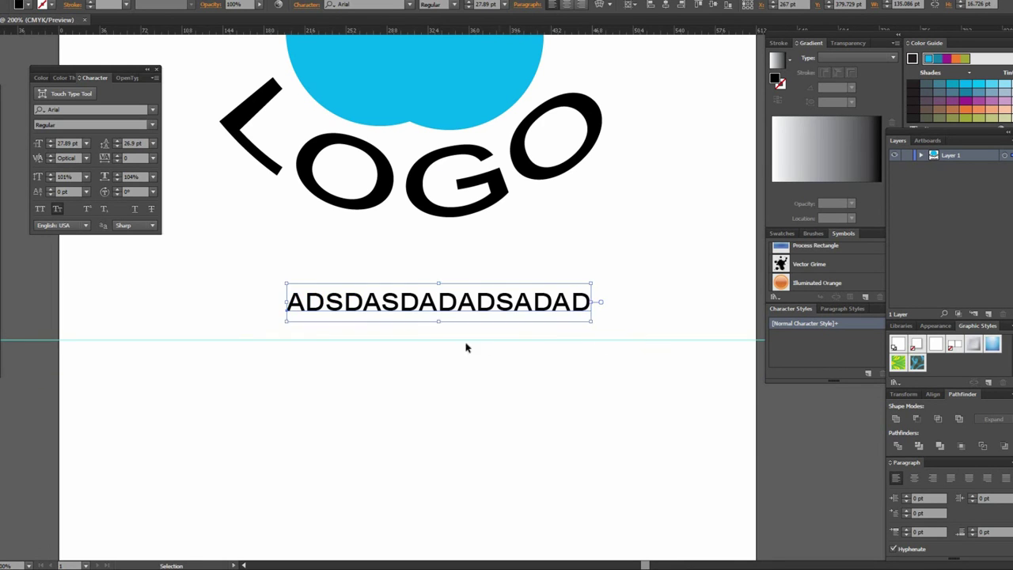
With Touch Type, drop two Ds below the baseline and raise an A above it.
{"action": "left_click", "coordinate": [61, 96]}
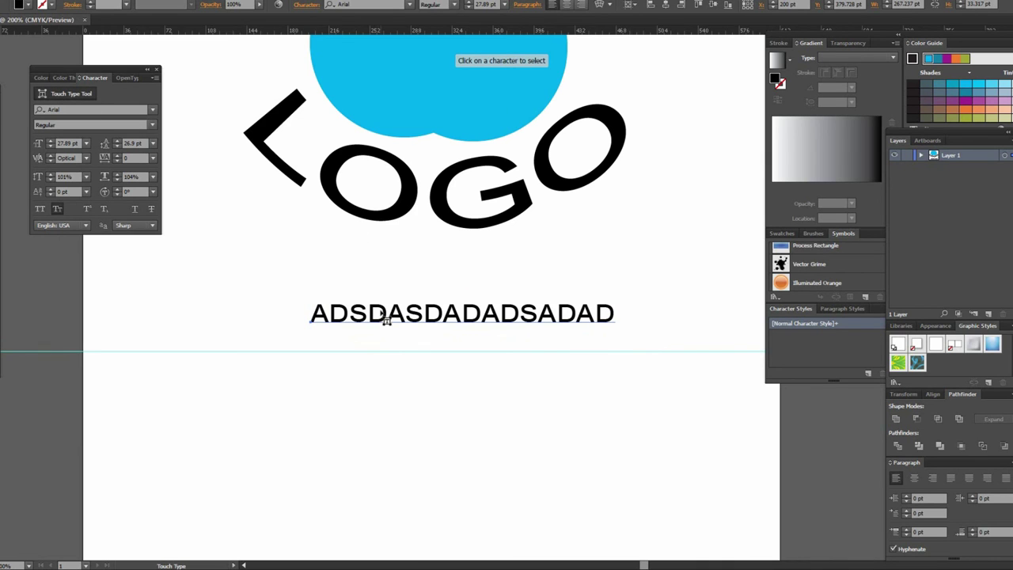
{"action": "left_click", "coordinate": [386, 313]}
{"action": "left_click_drag", "start_coordinate": [373, 313], "coordinate": [377, 373]}
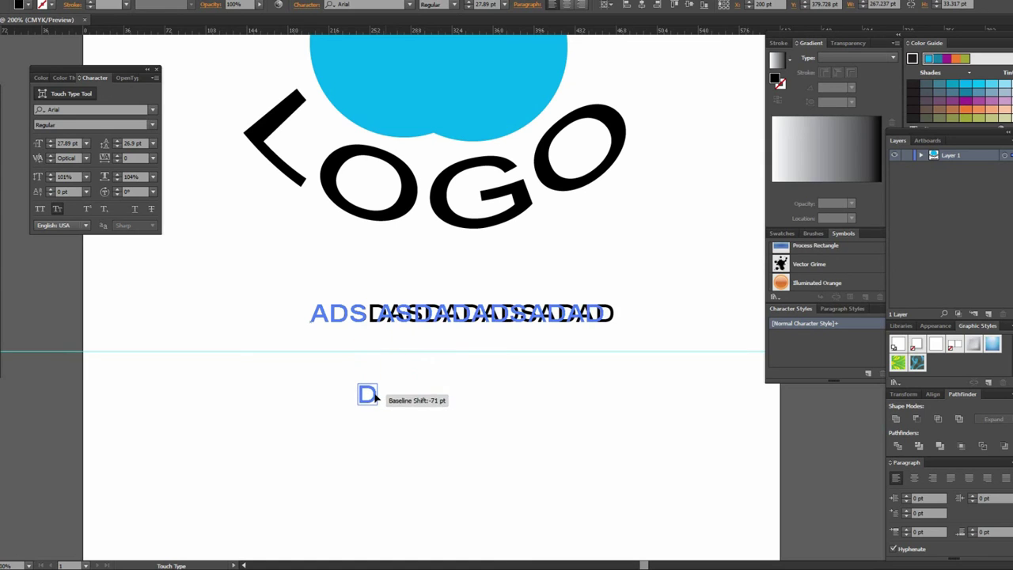
{"action": "left_click_drag", "start_coordinate": [376, 373], "coordinate": [376, 393]}
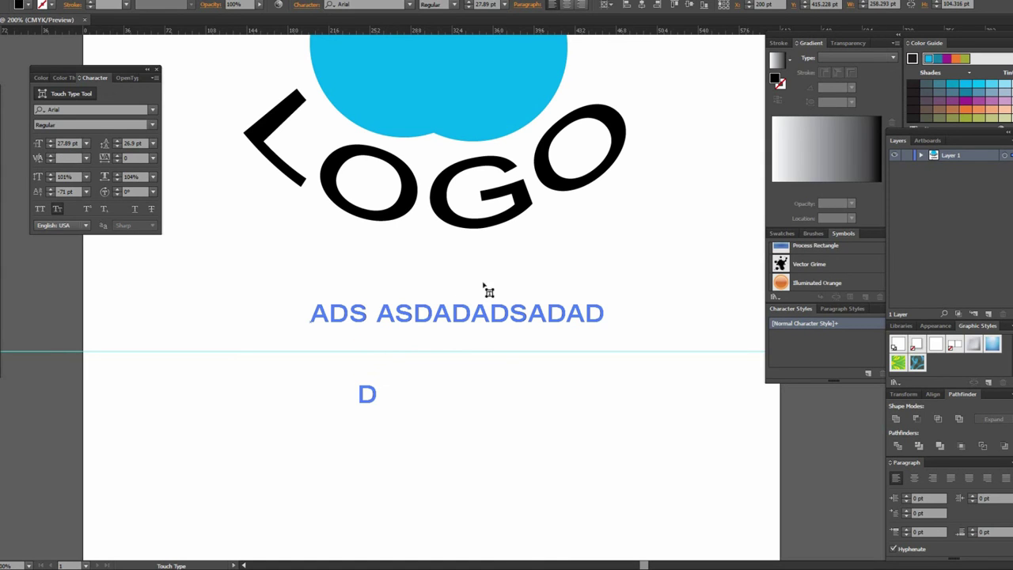
{"action": "left_click_drag", "start_coordinate": [393, 311], "coordinate": [424, 274]}
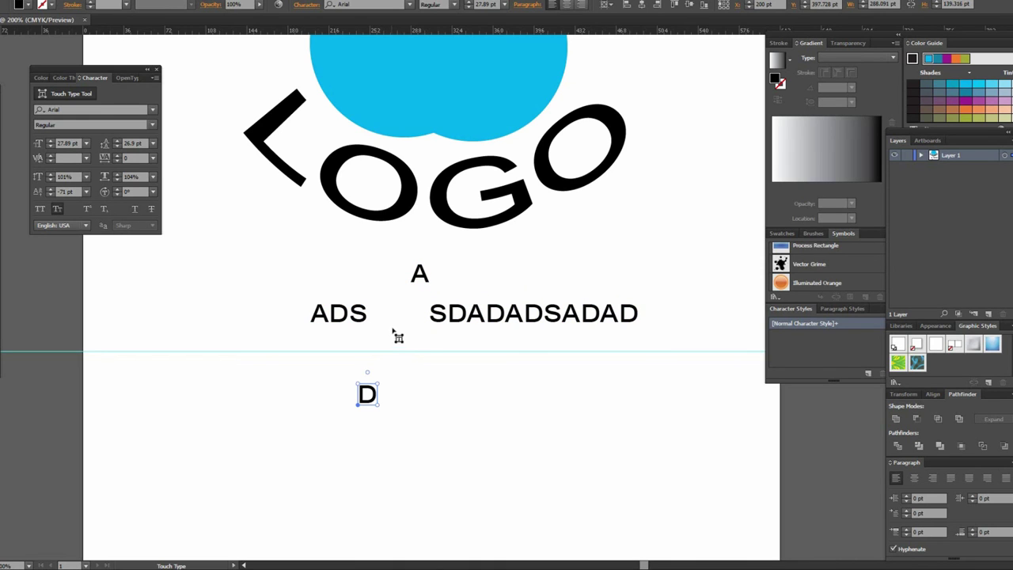
{"action": "left_click", "coordinate": [458, 314]}
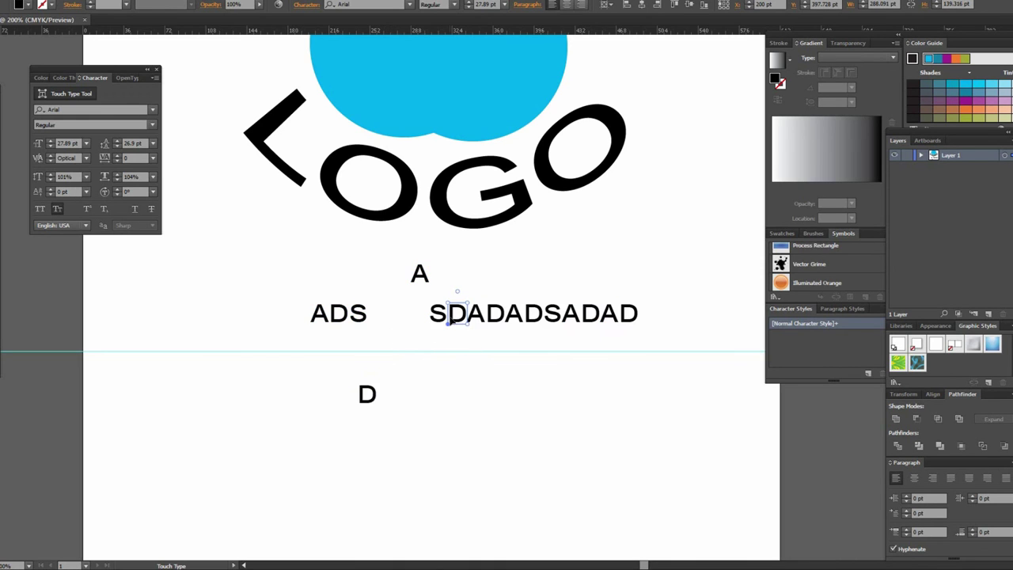
{"action": "left_click_drag", "start_coordinate": [462, 317], "coordinate": [472, 364]}
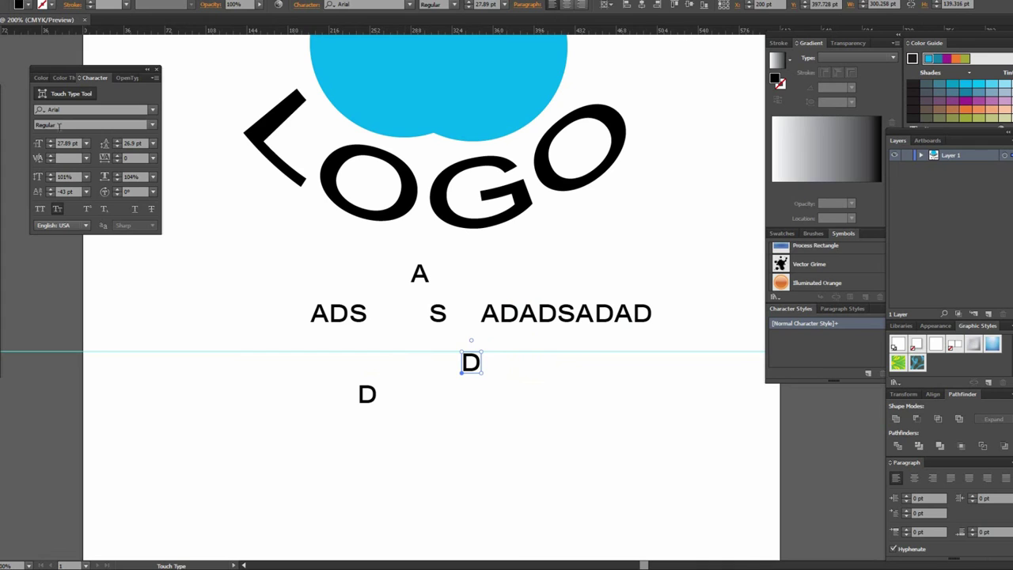
{"action": "key", "text": "v"}
{"action": "left_click", "coordinate": [527, 434]}
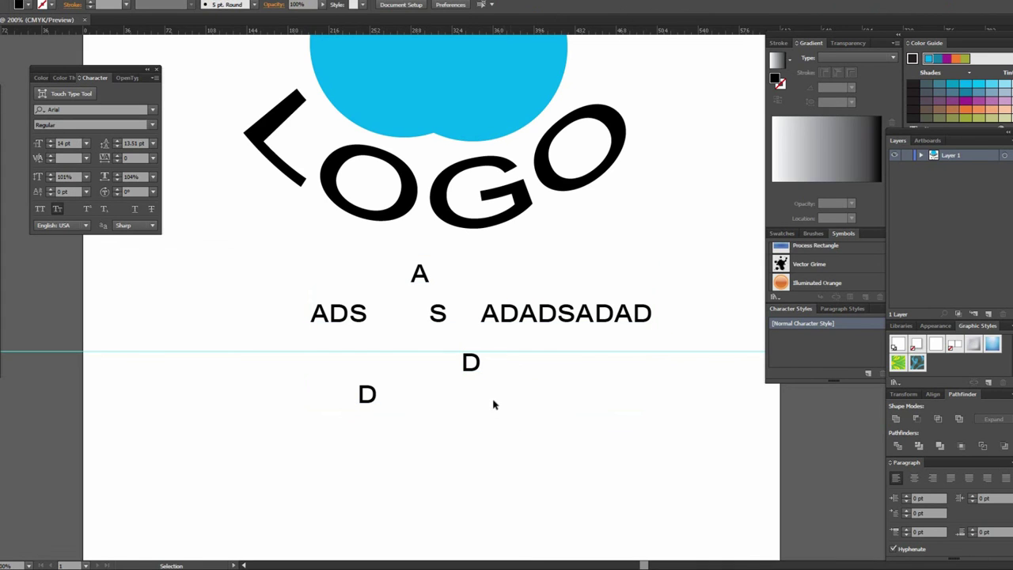
Delete trailing letters from the end of the ADADSADAD sample line.
{"action": "double_click", "coordinate": [472, 363]}
{"action": "mouse_move", "coordinate": [482, 389]}
{"action": "left_mouse_down"}
{"action": "mouse_move", "coordinate": [378, 346]}
{"action": "mouse_move", "coordinate": [281, 334]}
{"action": "left_mouse_up"}
{"action": "left_click_drag", "start_coordinate": [560, 374], "coordinate": [576, 372]}
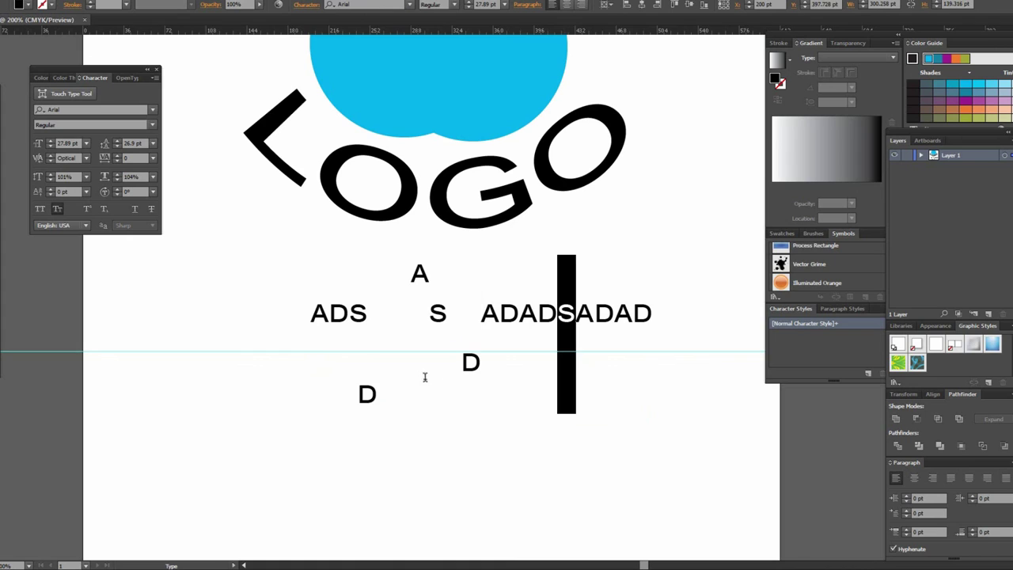
{"action": "left_click", "coordinate": [668, 321]}
{"action": "key", "text": "BackSpace"}
{"action": "key", "text": "BackSpace"}
{"action": "key", "text": "BackSpace"}
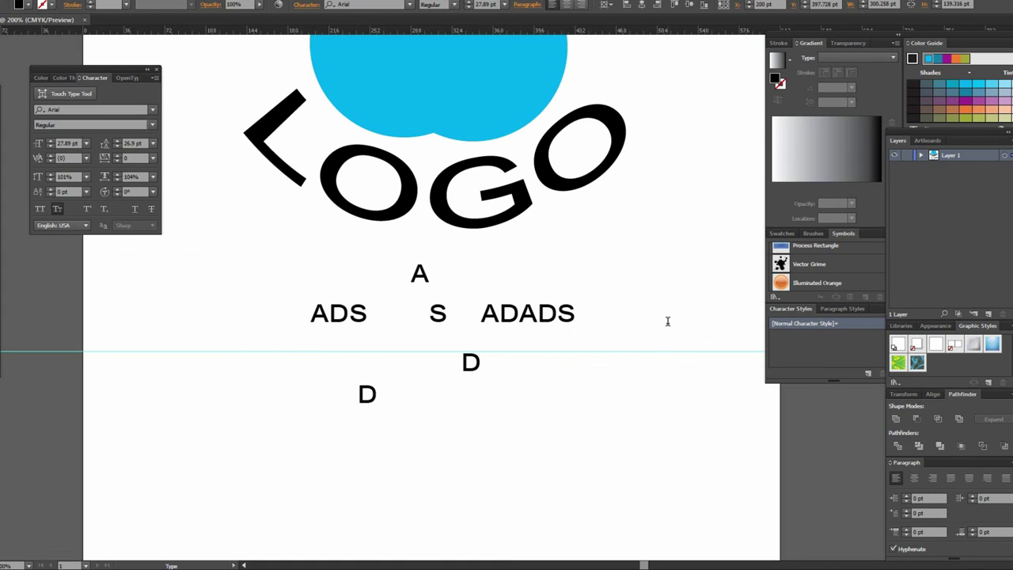
{"action": "key", "text": "BackSpace"}
{"action": "key", "text": "BackSpace"}
{"action": "key", "text": "BackSpace"}
{"action": "key", "text": "BackSpace"}
{"action": "key", "text": "BackSpace"}
{"action": "key", "text": "BackSpace"}
{"action": "key", "text": "BackSpace"}
{"action": "key", "text": "BackSpace"}
{"action": "key", "text": "BackSpace"}
Undo the deletions to restore letters so the line ends with ADADSA.
{"action": "key", "text": "Escape"}
{"action": "key", "text": "ctrl+z"}
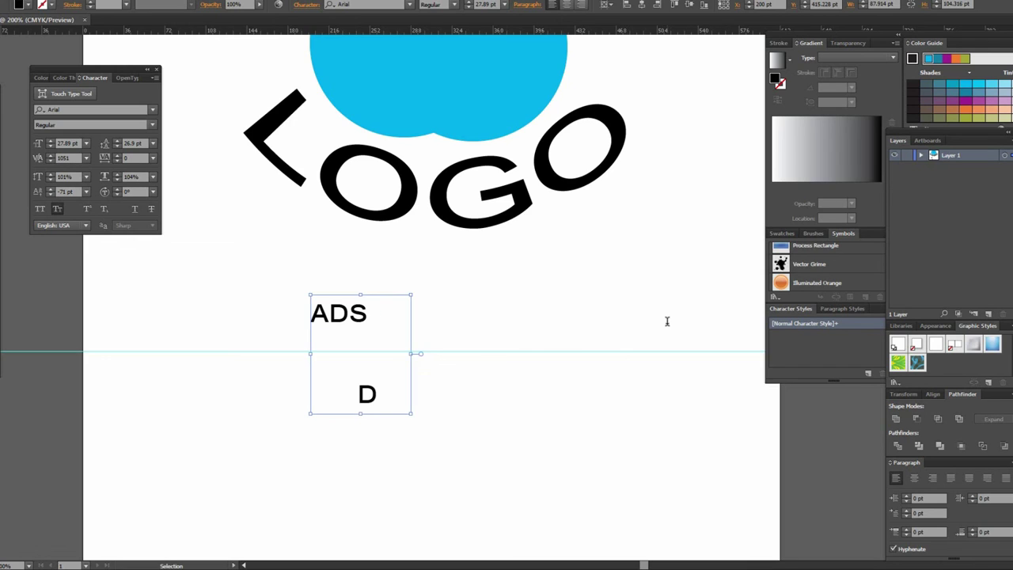
{"action": "key", "text": "ctrl+z"}
{"action": "key", "text": "ctrl+z"}
{"action": "key", "text": "ctrl+z"}
{"action": "key", "text": "ctrl+z"}
{"action": "key", "text": "ctrl+z"}
{"action": "key", "text": "ctrl+z"}
{"action": "key", "text": "ctrl+z"}
{"action": "key", "text": "ctrl+z"}
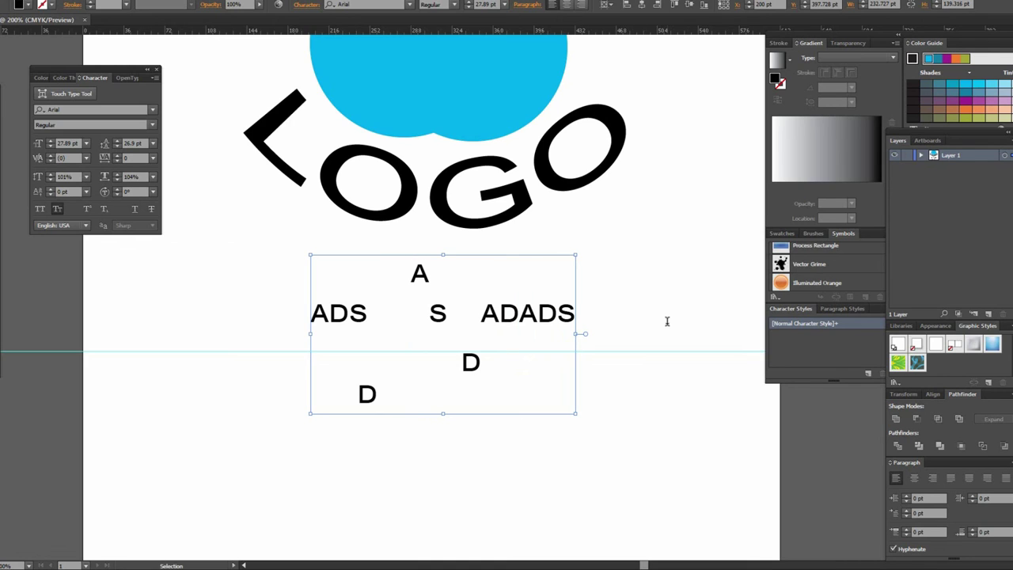
{"action": "key", "text": "ctrl+z"}
{"action": "key", "text": "ctrl+shift+a"}
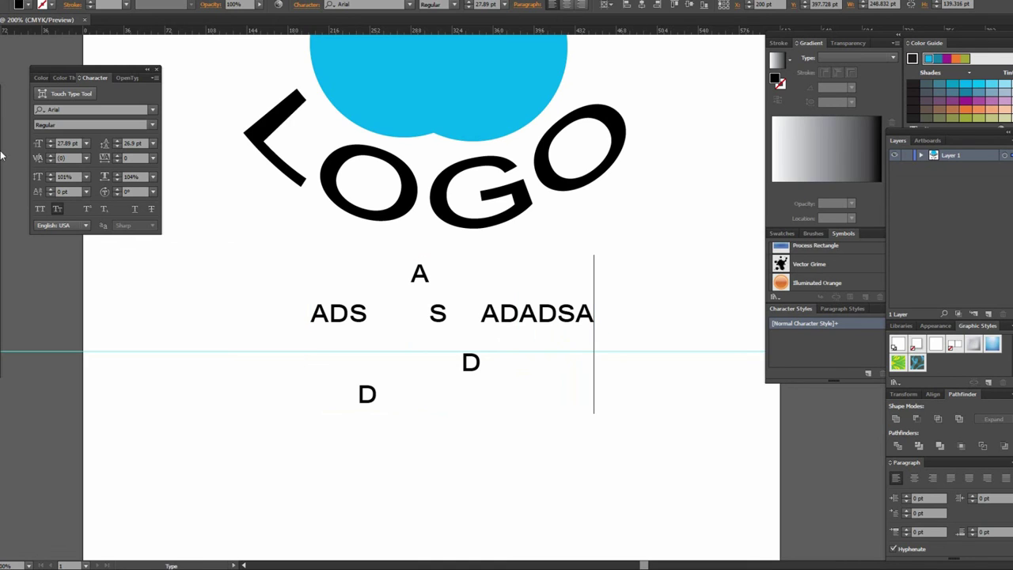
{"action": "key", "text": "ctrl+="}
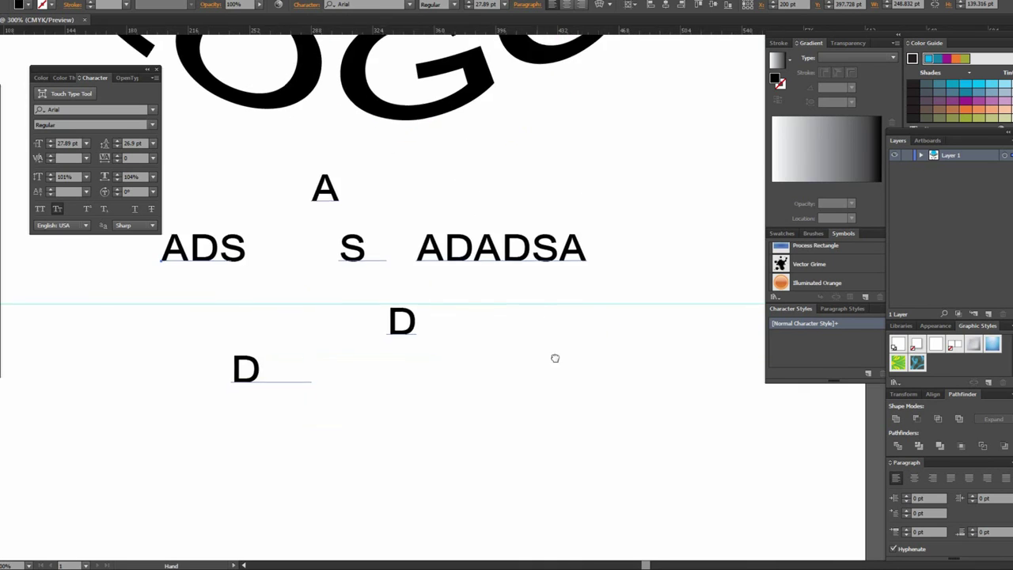
Drag the raised A and the letters after it to the right with the Touch Type Tool.
{"action": "left_click", "coordinate": [318, 254]}
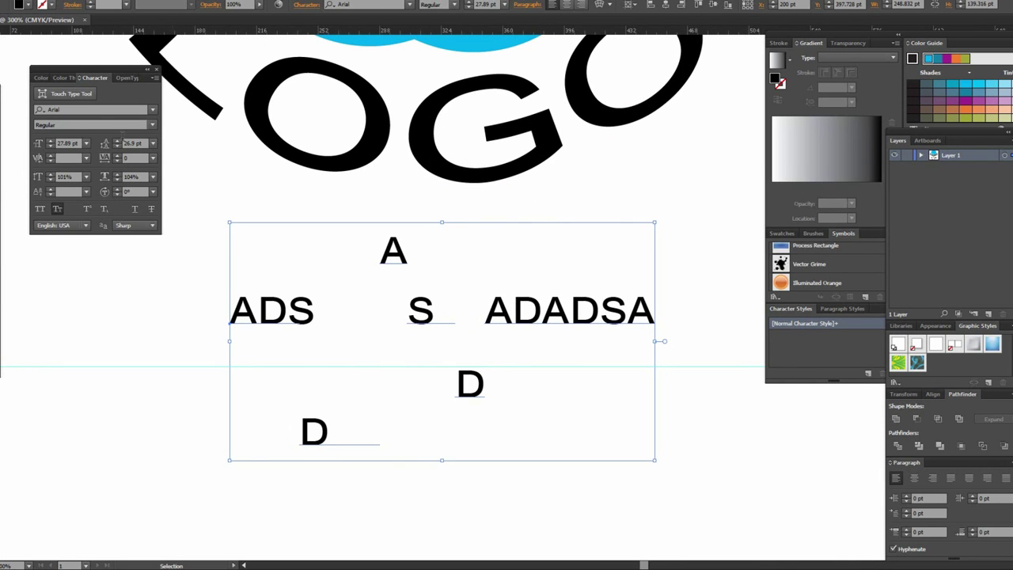
{"action": "left_click", "coordinate": [71, 94]}
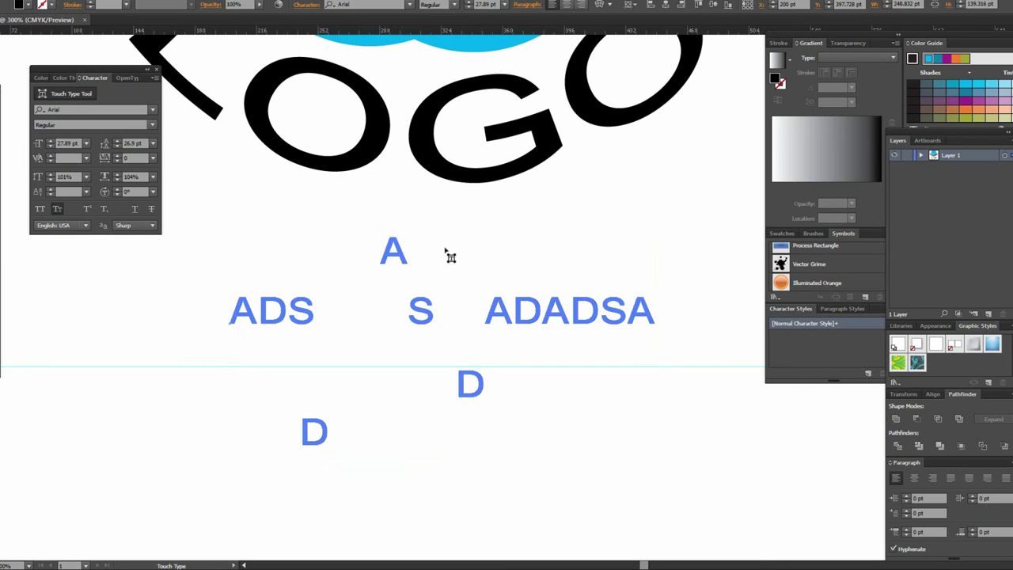
{"action": "left_click", "coordinate": [405, 254]}
{"action": "left_click_drag", "start_coordinate": [404, 264], "coordinate": [660, 235]}
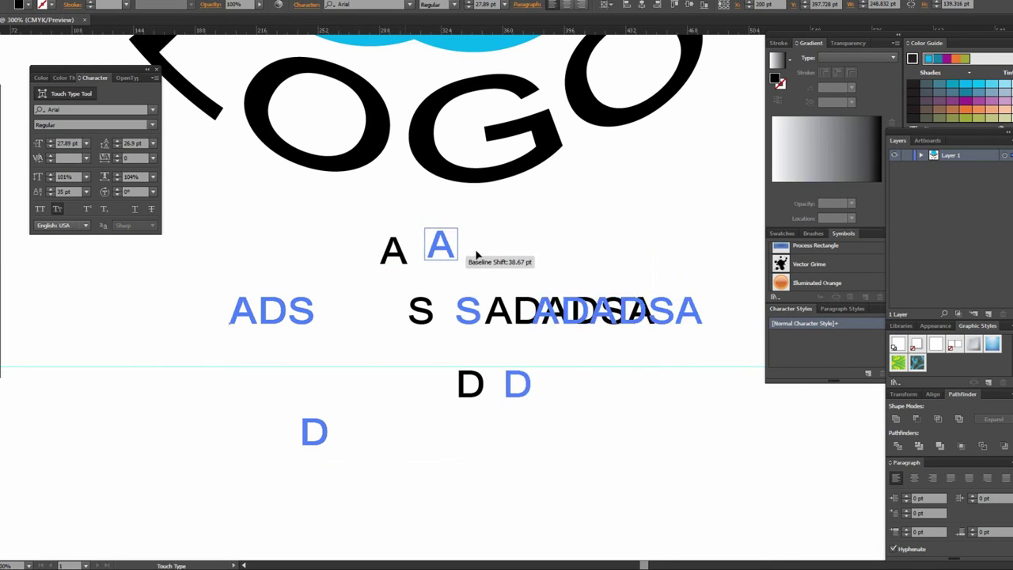
{"action": "left_click", "coordinate": [622, 319]}
{"action": "key", "text": "h"}
Move the whole sample text block down and to the left.
{"action": "key", "text": "v"}
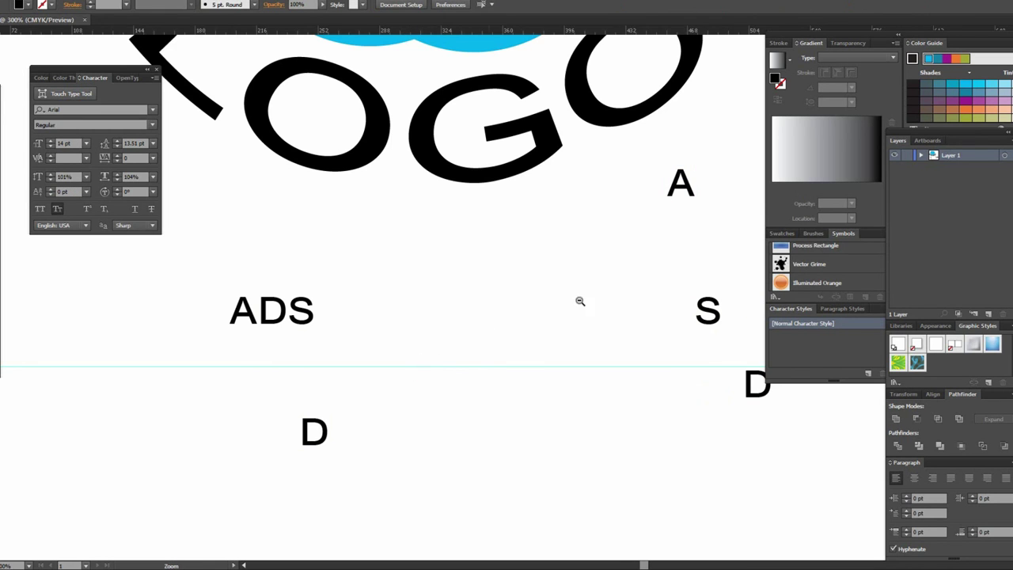
{"action": "key", "text": "ctrl+minus"}
{"action": "key", "text": "ctrl+minus"}
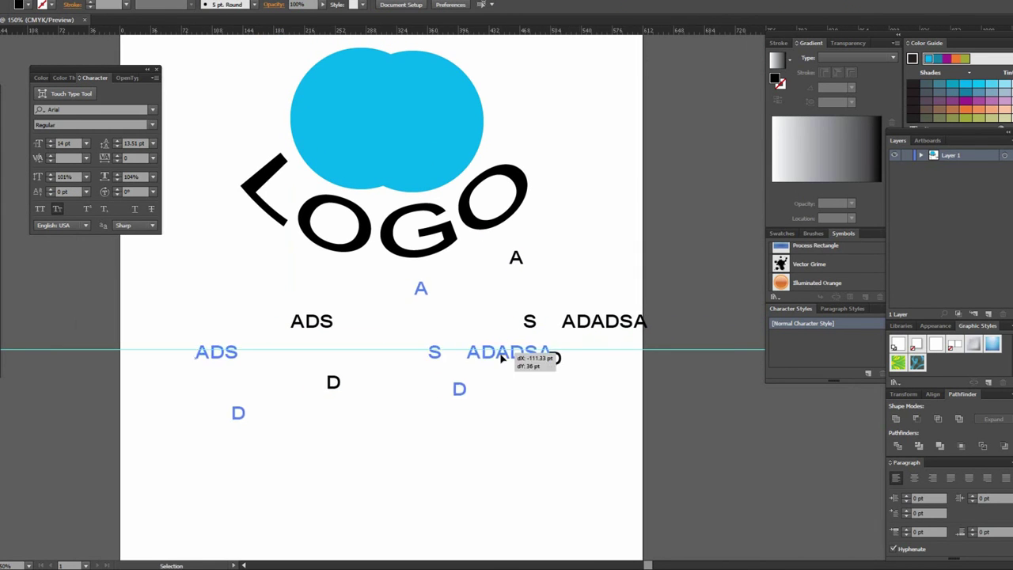
{"action": "left_click_drag", "start_coordinate": [601, 339], "coordinate": [504, 386]}
{"action": "left_click", "coordinate": [567, 492]}
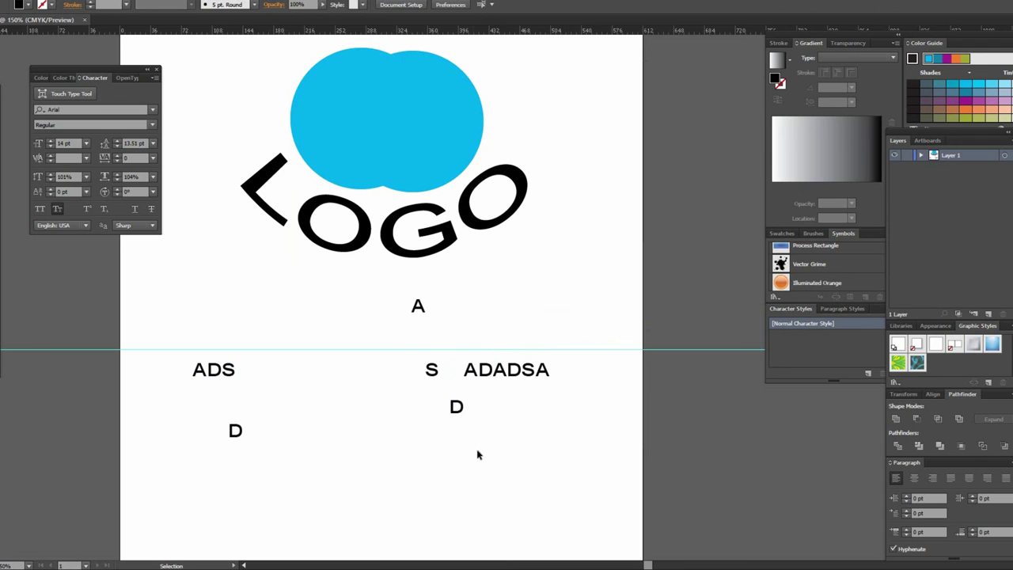
{"action": "left_click_drag", "start_coordinate": [395, 416], "coordinate": [488, 356]}
Select all the sample letters and delete them, leaving only the LOGO.
{"action": "key", "text": "ctrl+plus"}
{"action": "left_click_drag", "start_coordinate": [539, 400], "coordinate": [539, 408]}
{"action": "key", "text": "ctrl+a"}
{"action": "key", "text": "Delete"}
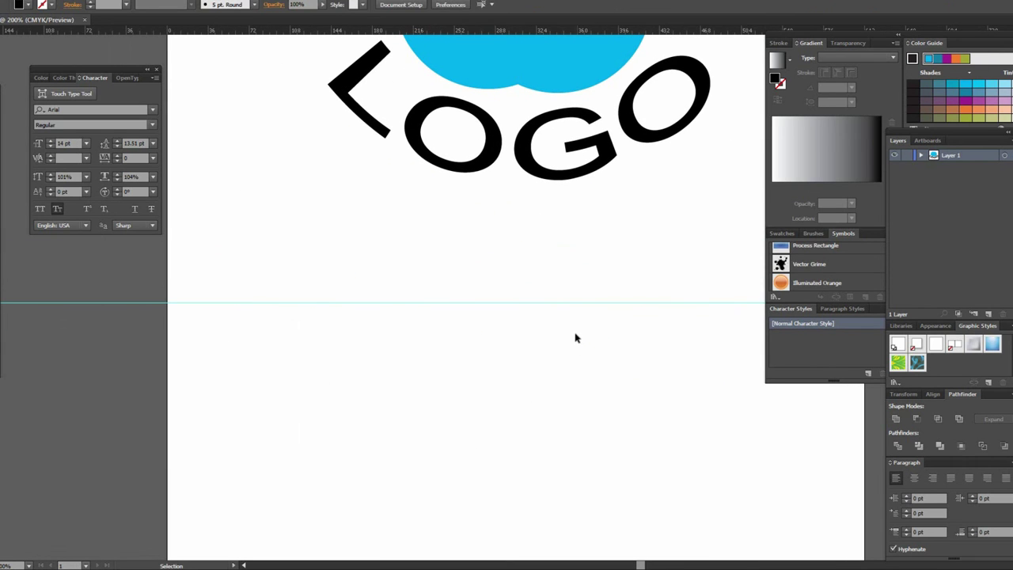